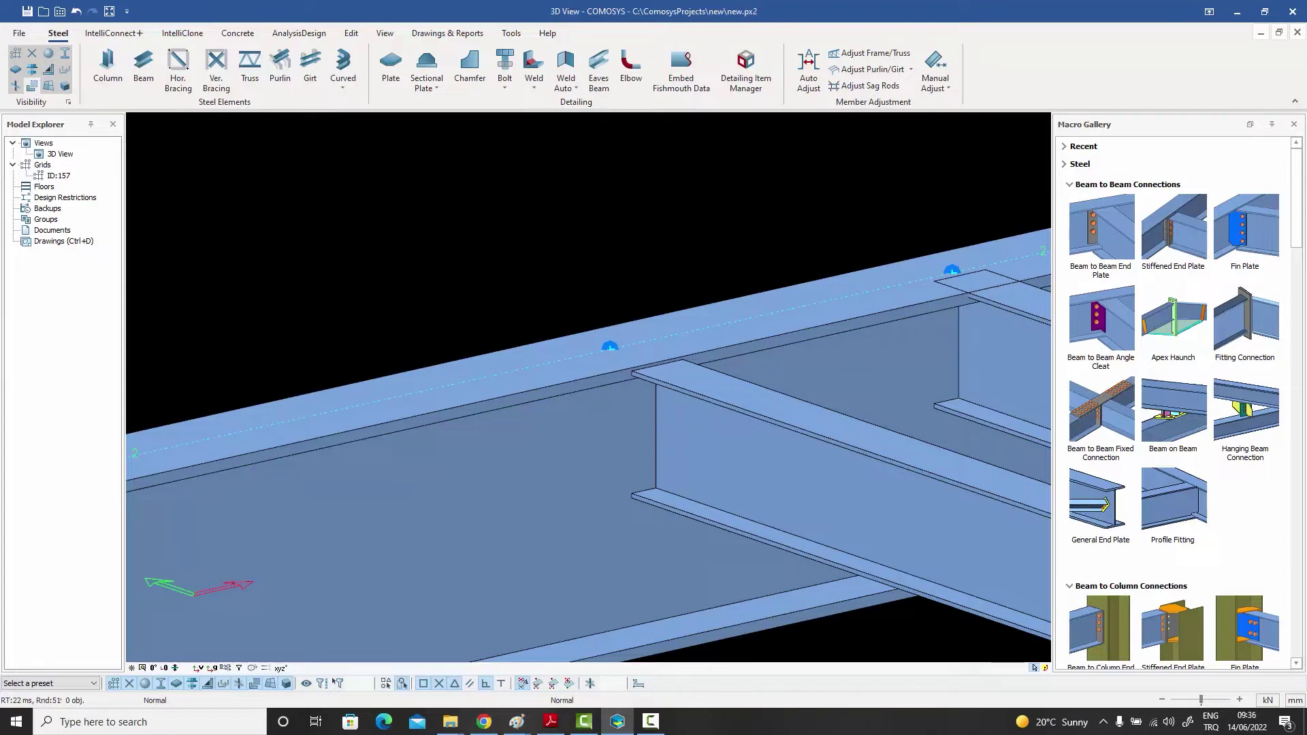
Examine the figure, bolt, weld and design parameter settings of the Beam to Beam End Plate connection macro
mouse_move(1247, 439)
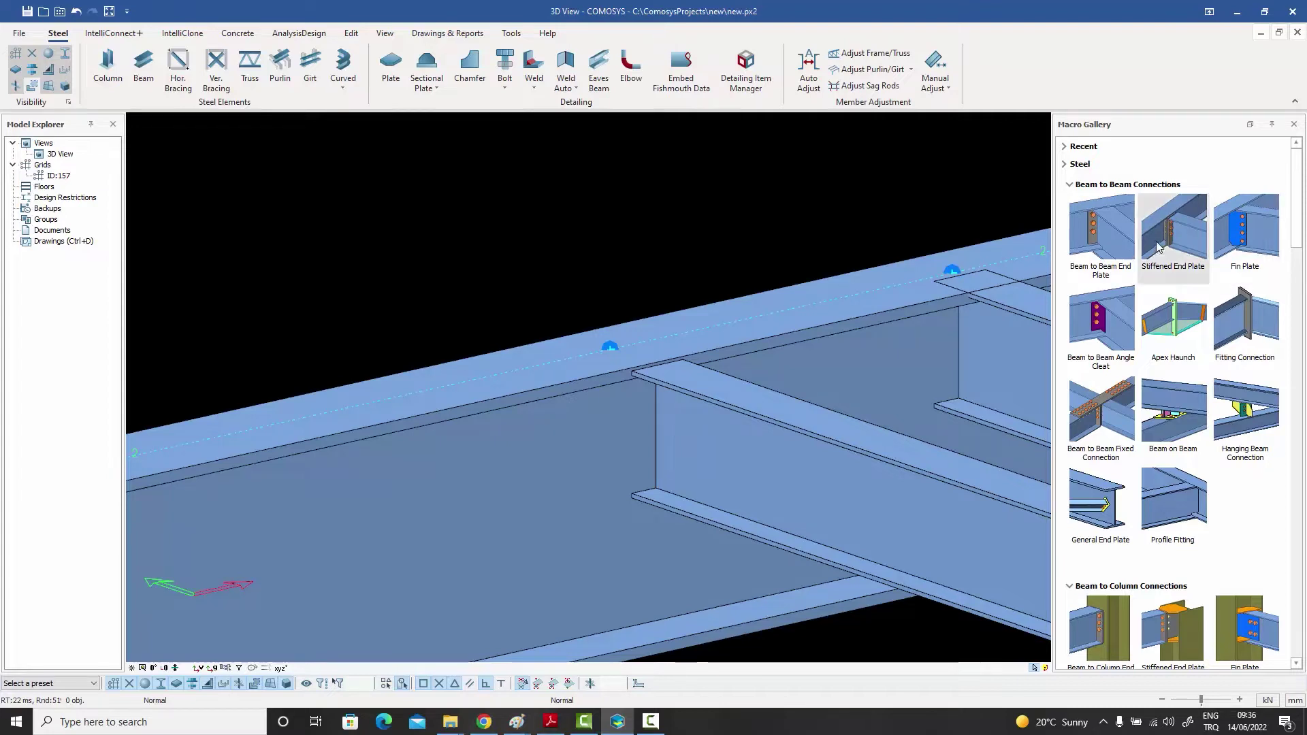
double_click(1107, 253)
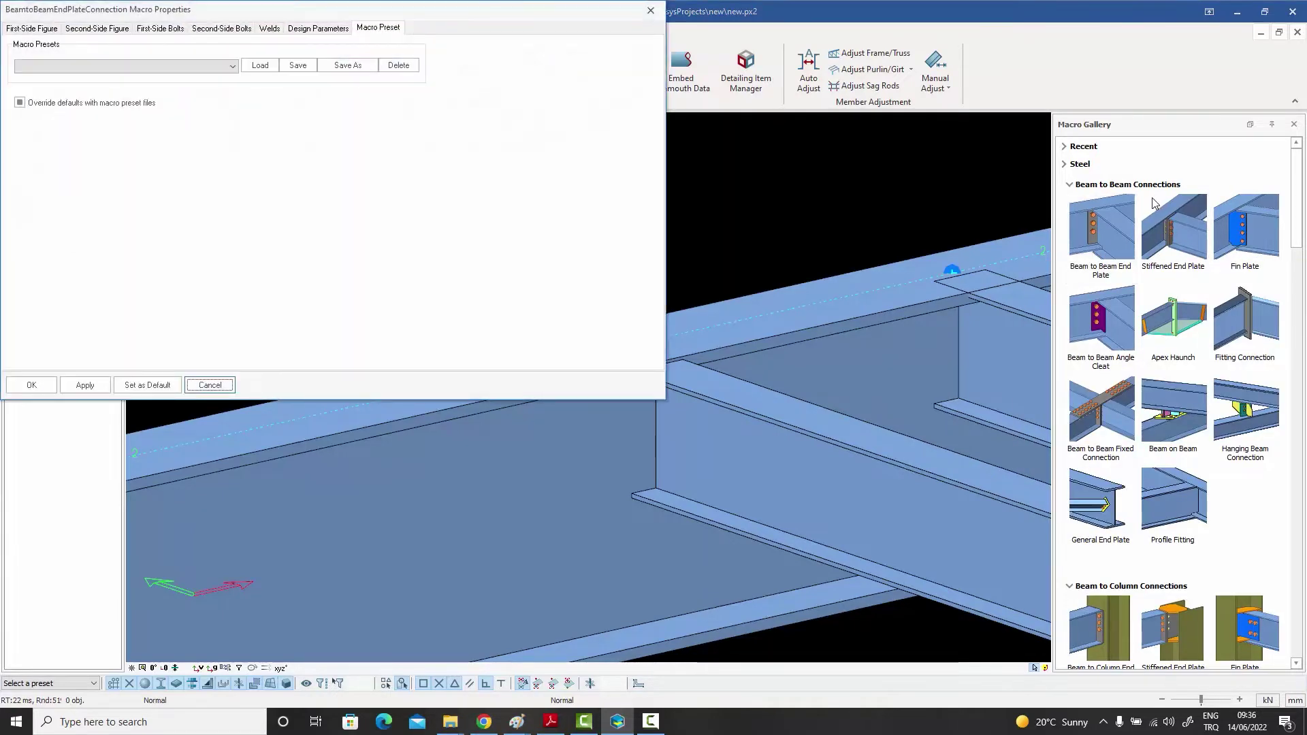
drag(427, 8, 744, 76)
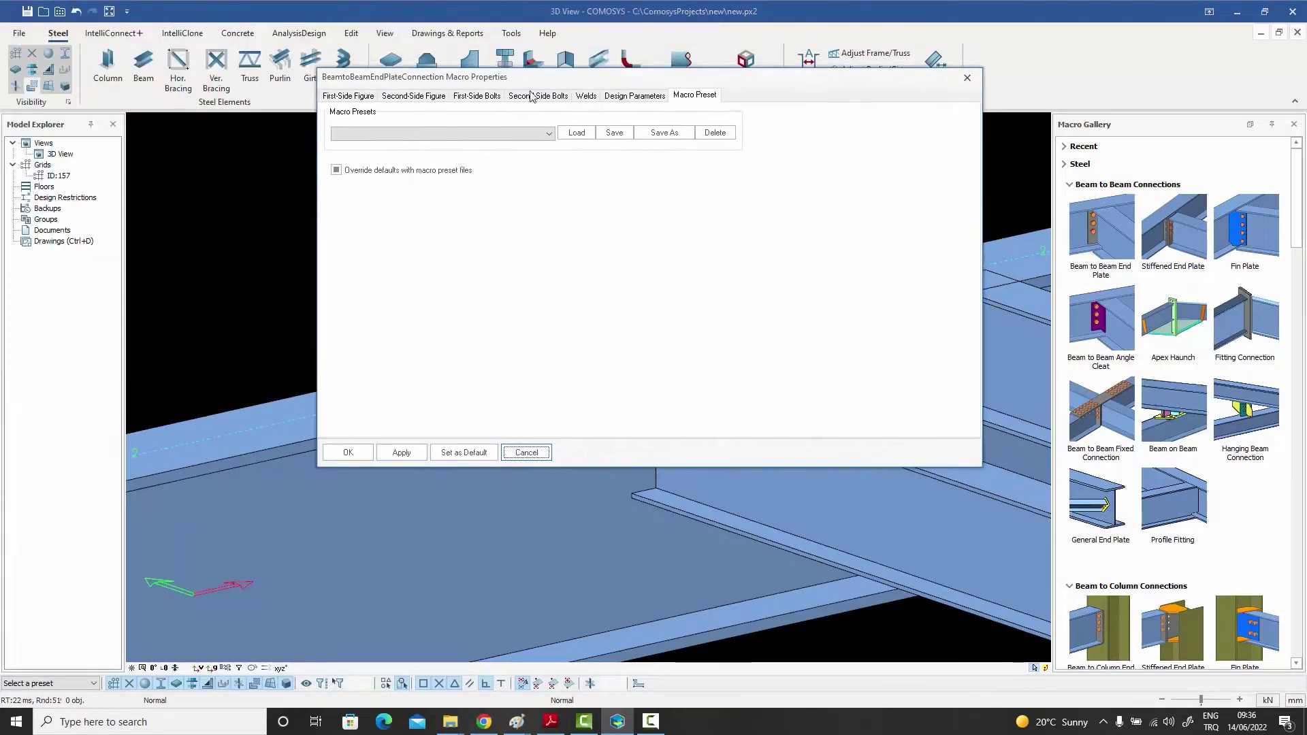
click(347, 96)
click(412, 97)
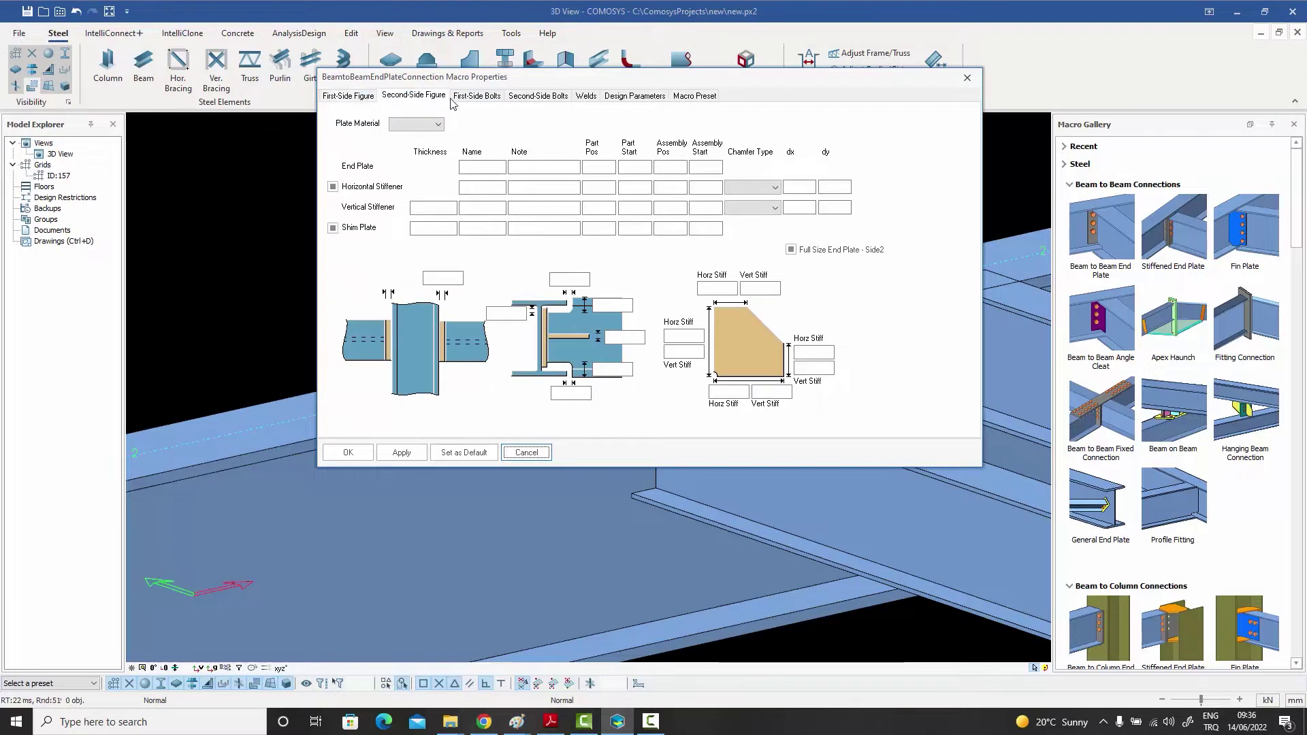
click(476, 99)
click(549, 99)
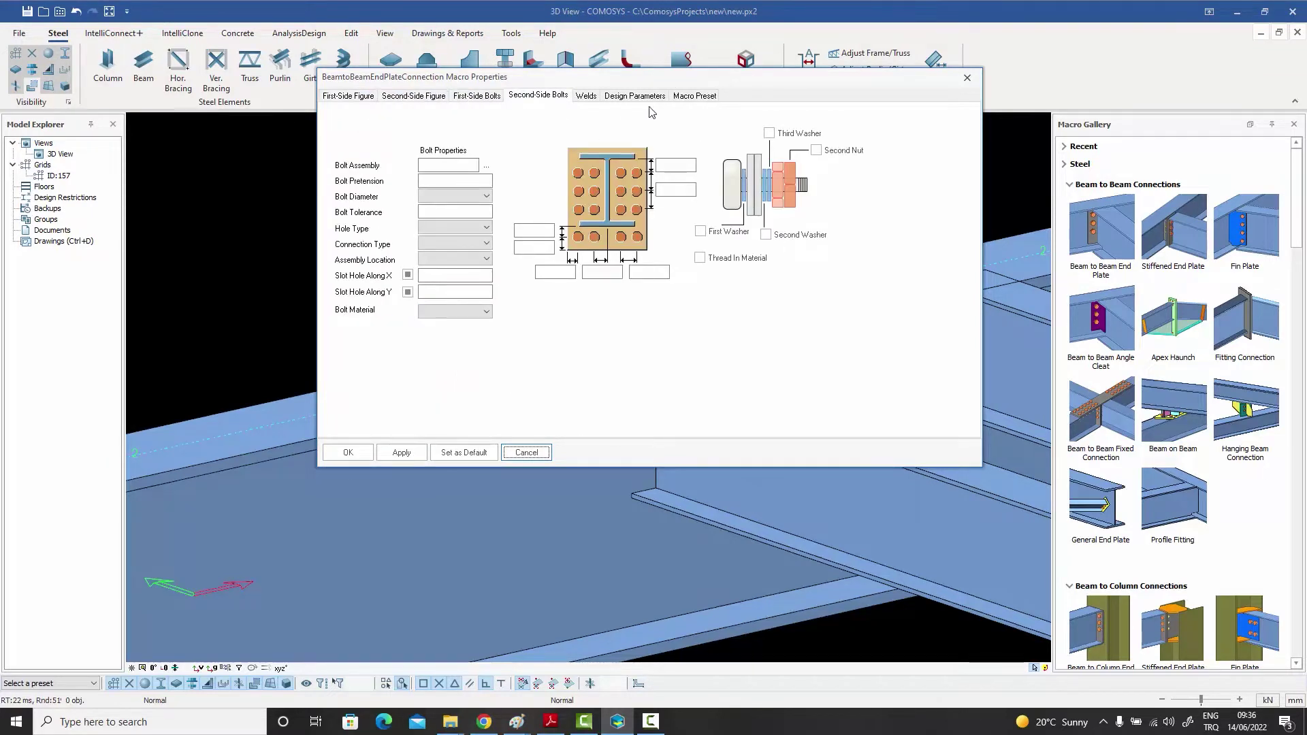
click(587, 100)
click(631, 99)
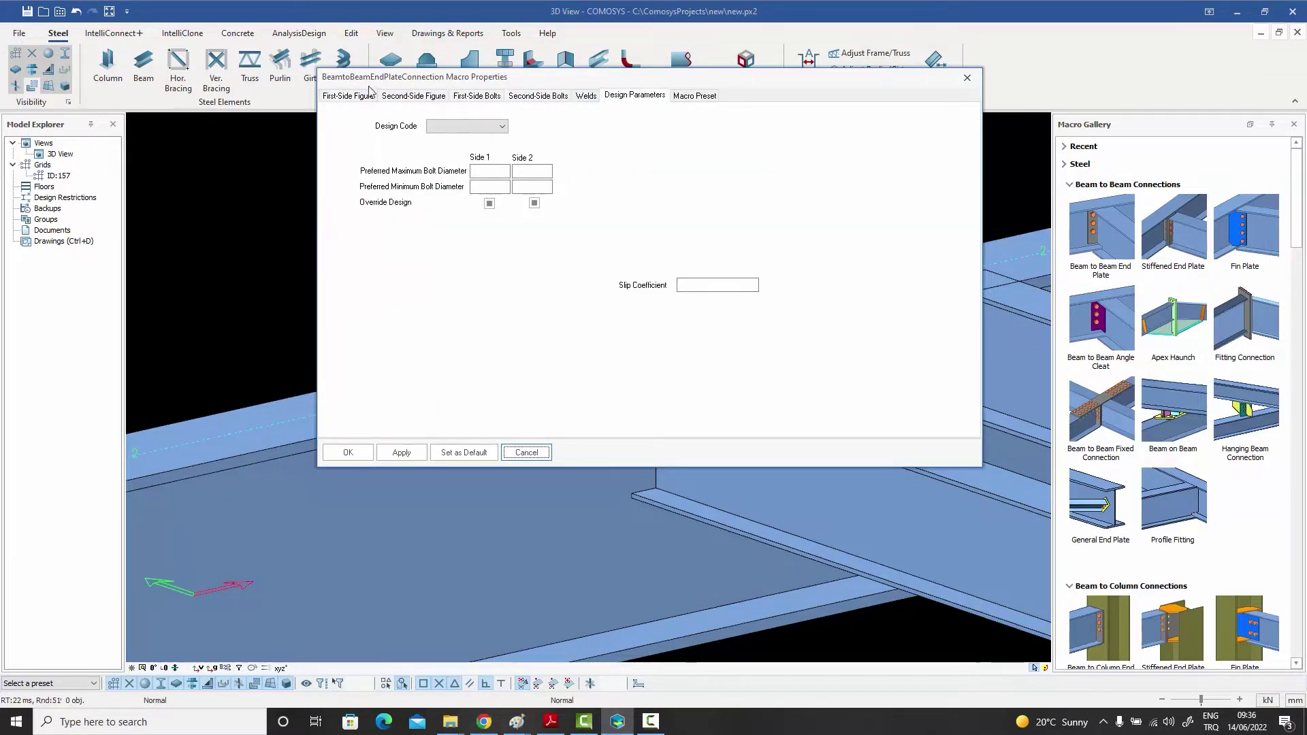
click(344, 100)
Review the end plate macro's preset saving and loading options, and close its properties without saving a preset
click(701, 98)
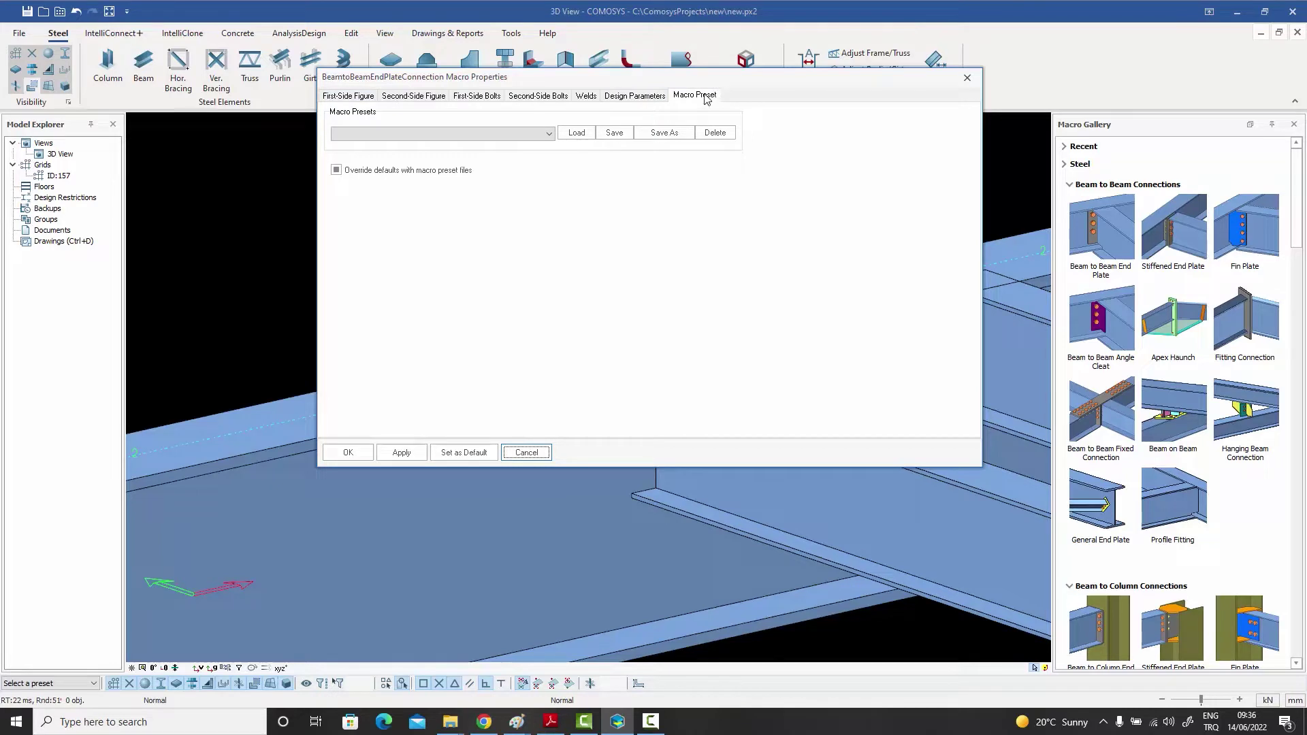
click(614, 133)
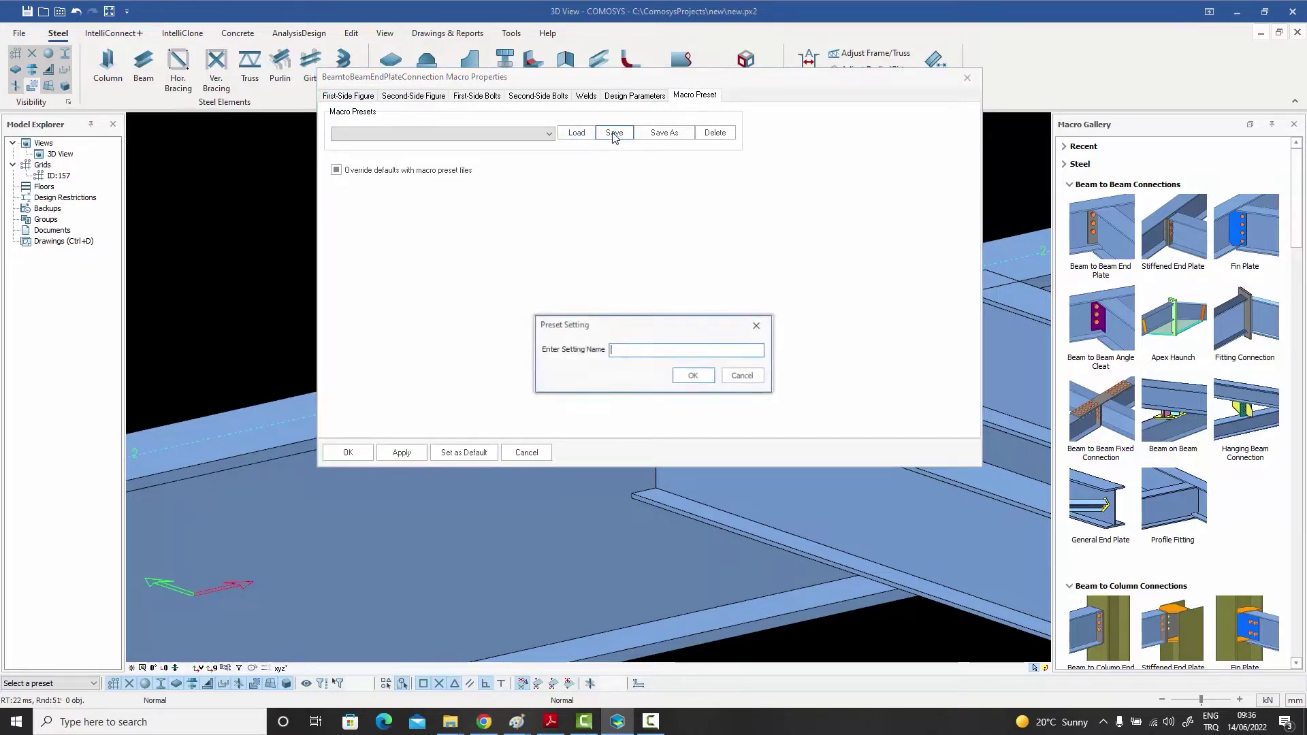
click(739, 378)
click(348, 95)
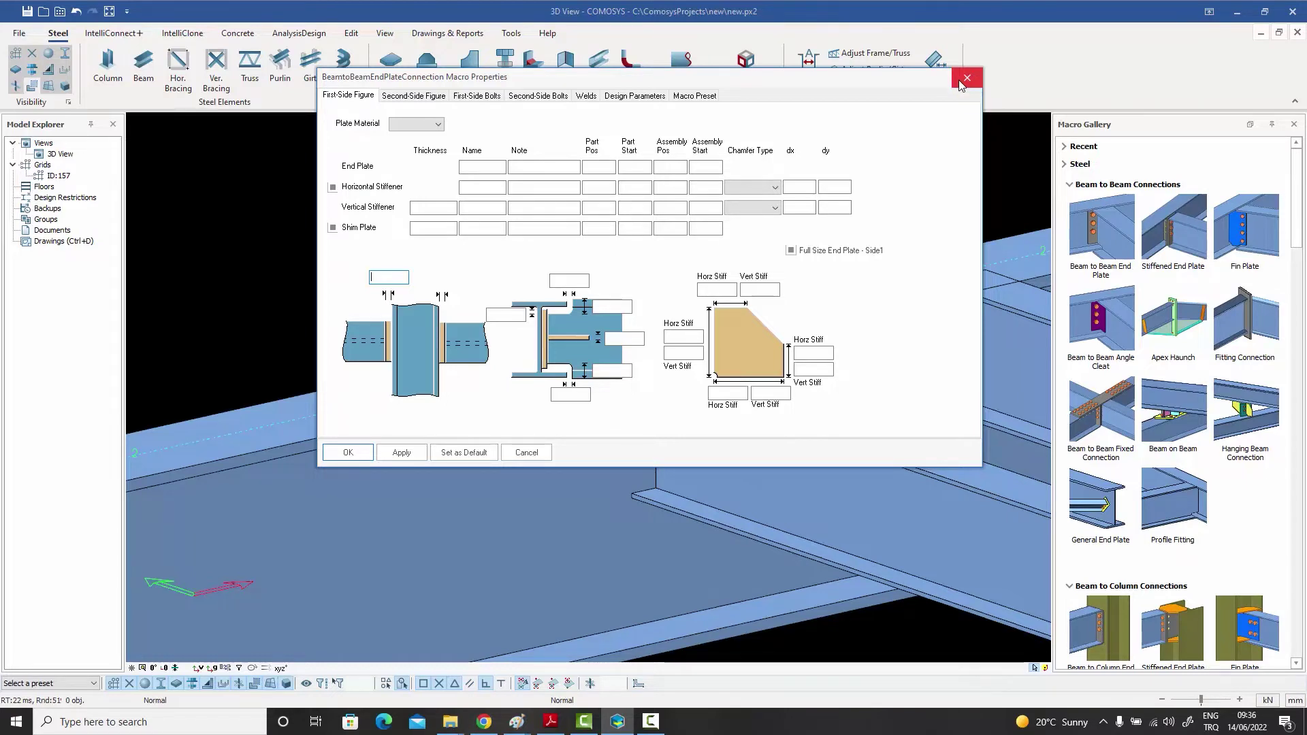
click(693, 97)
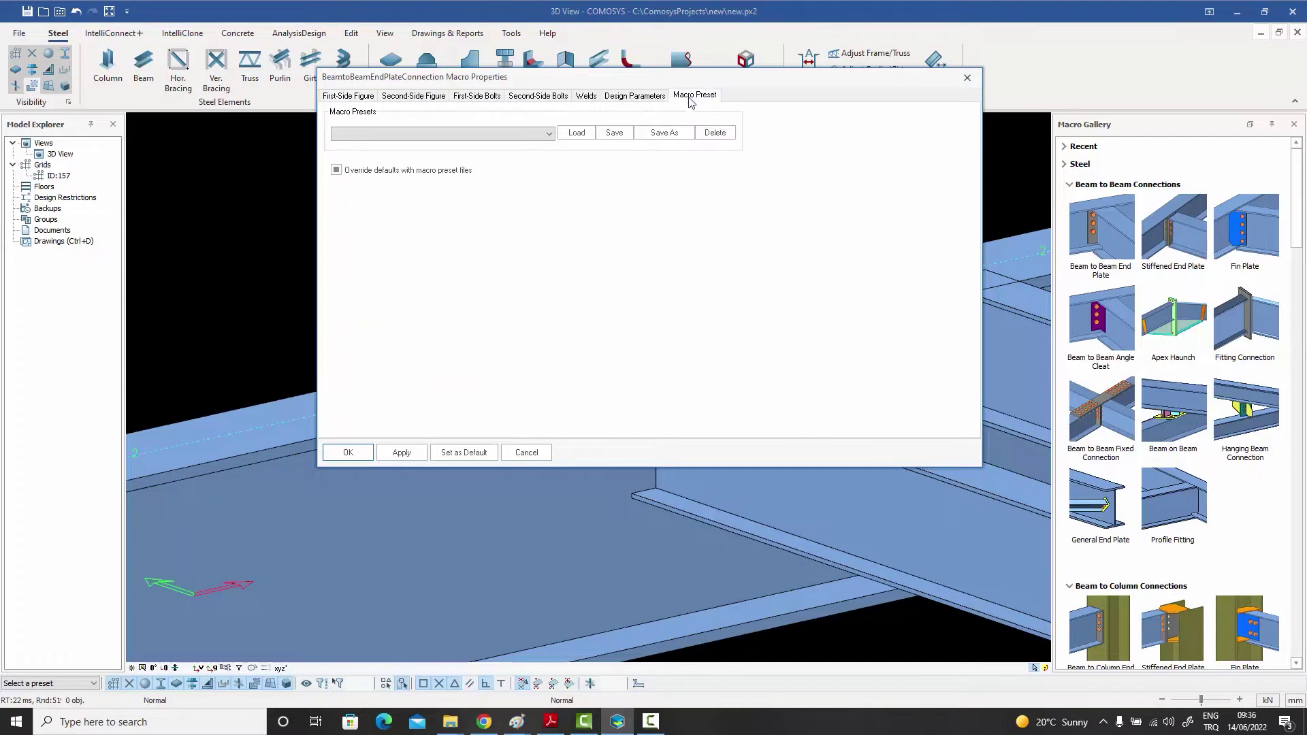
click(547, 135)
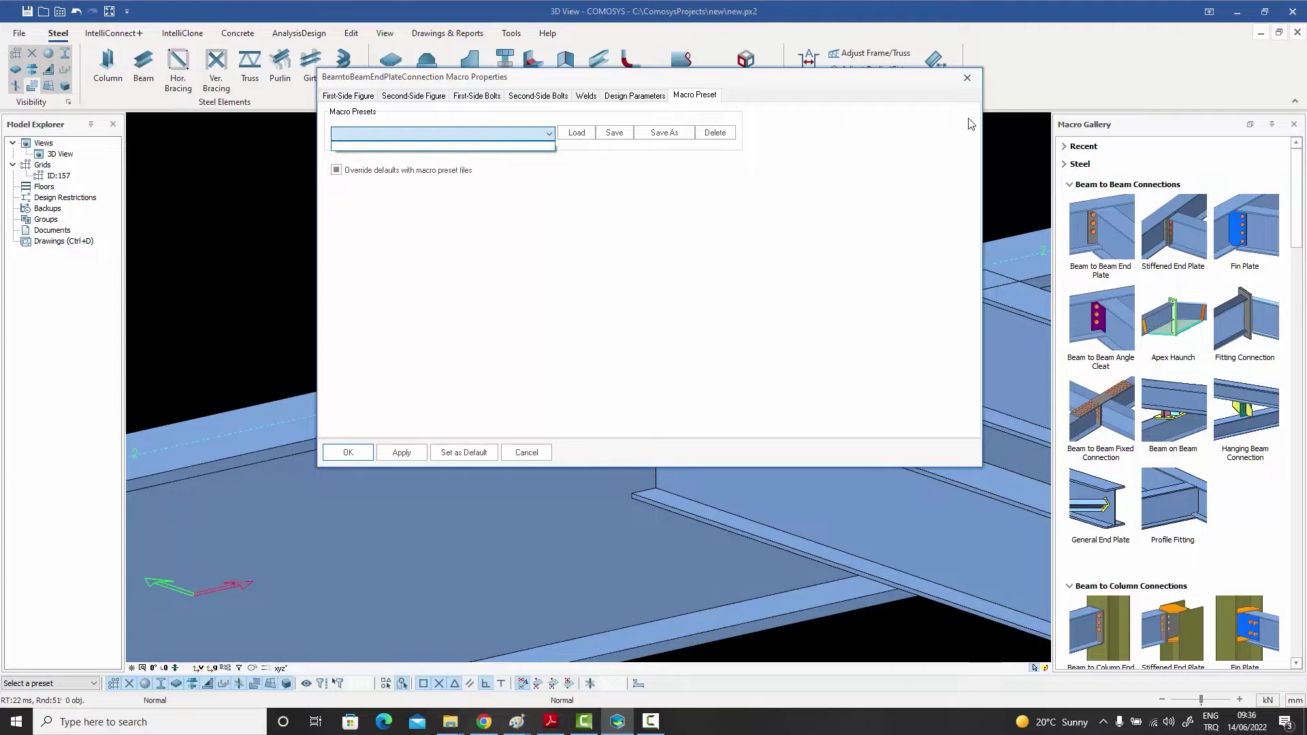
click(967, 82)
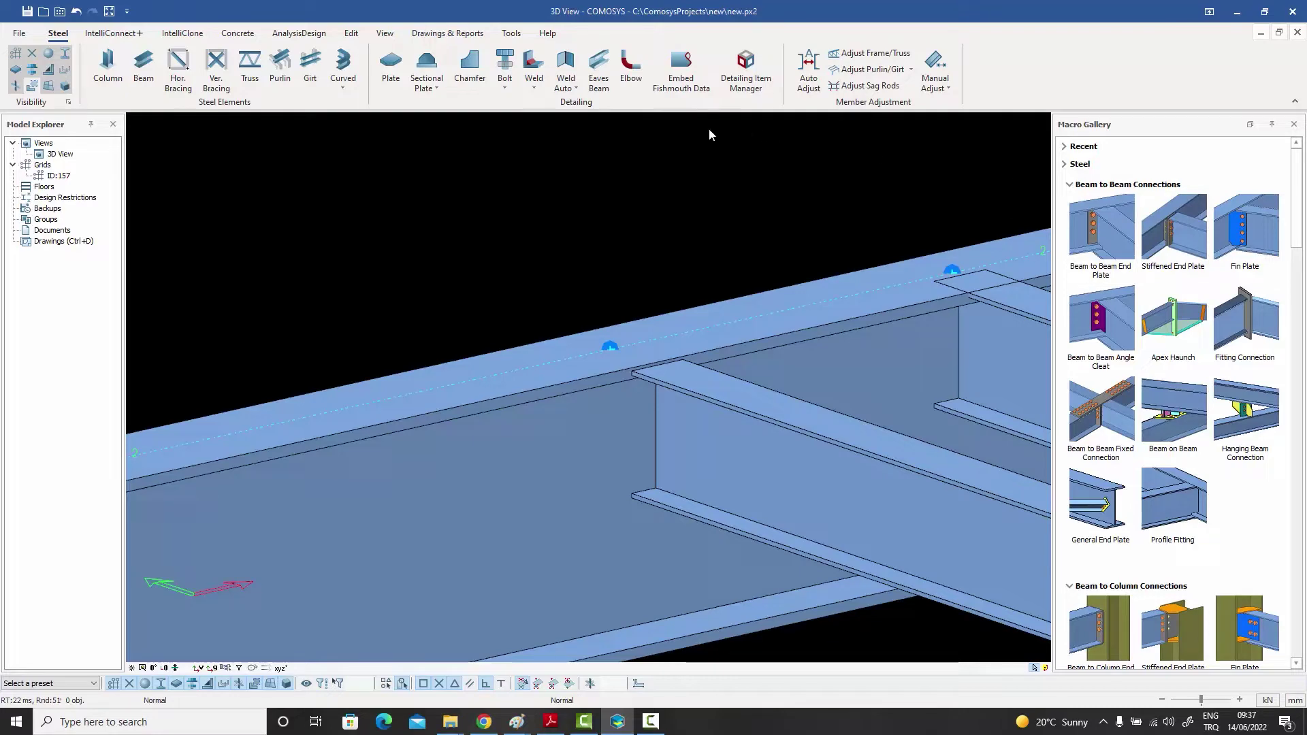
Look at the preset controls in the default beam settings and leave the Beam command without drawing
click(143, 68)
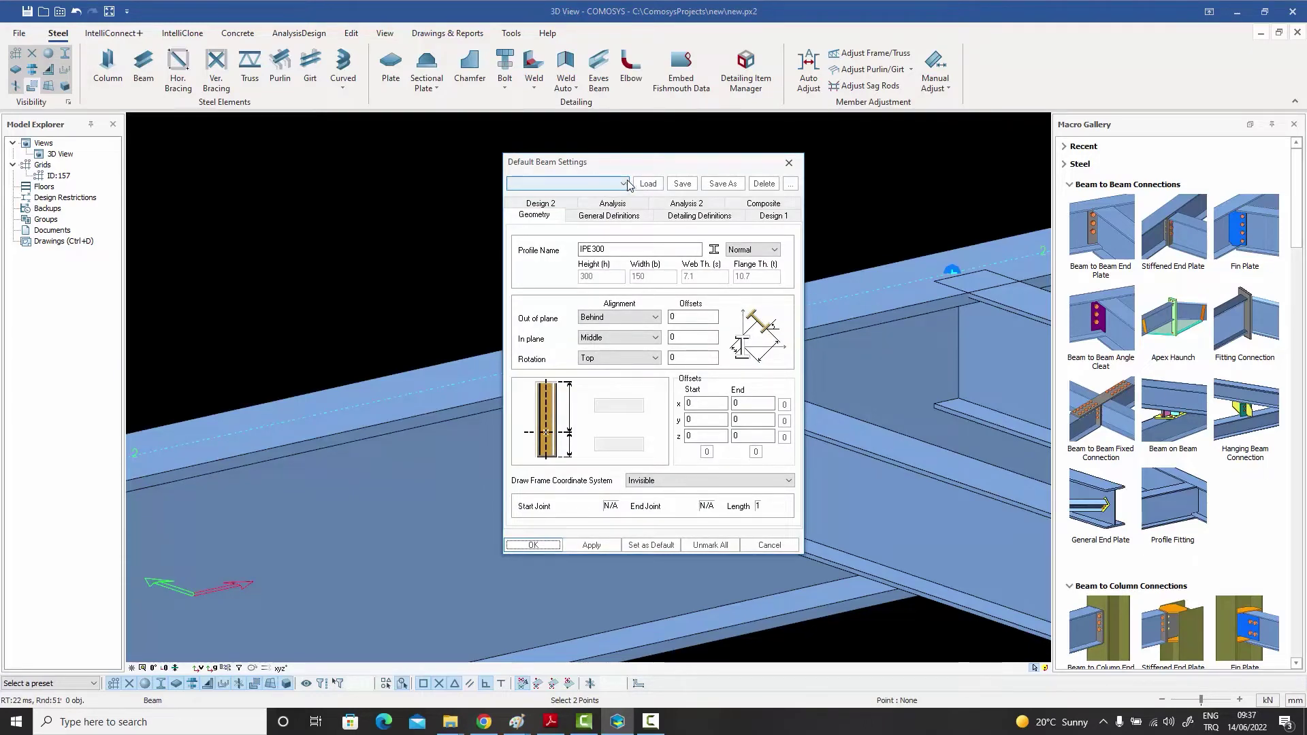
click(788, 167)
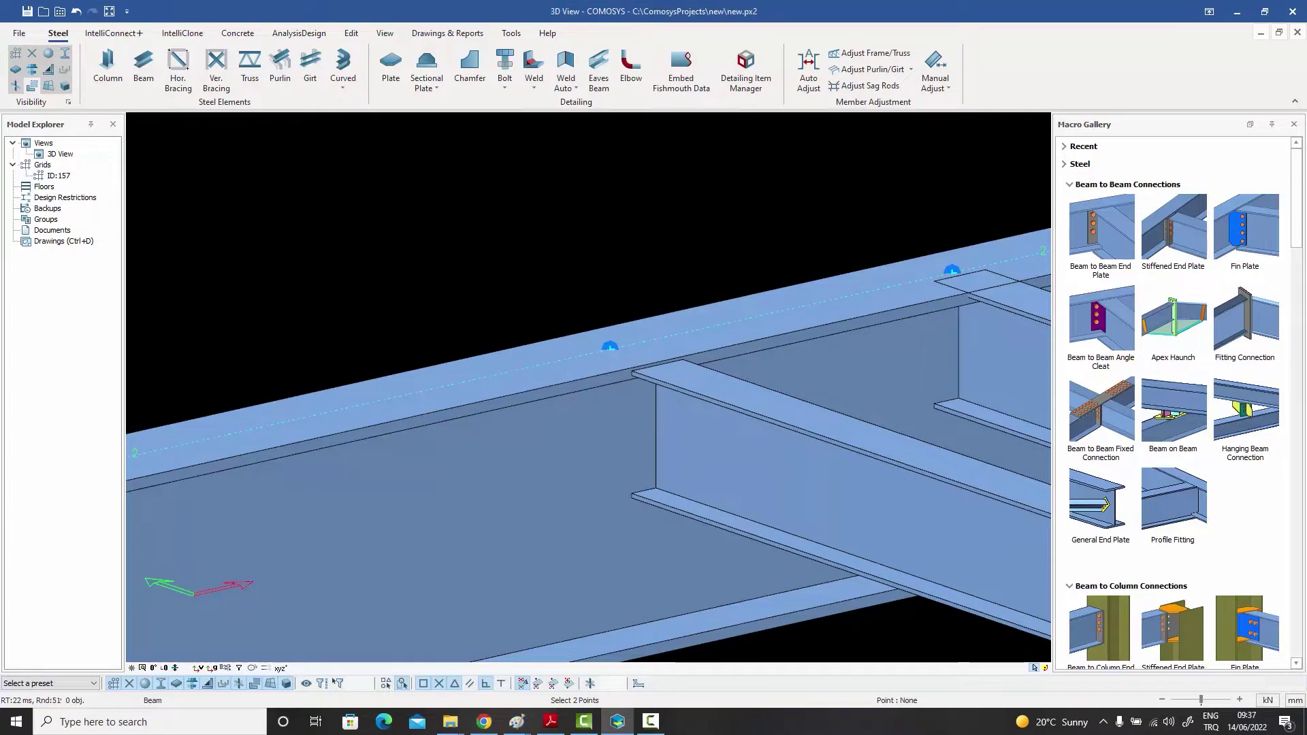
right_click(714, 188)
click(715, 192)
Inspect the profile properties of the nearest secondary beam framing into the main beam, and close them unchanged
middle_drag(693, 196, 651, 173)
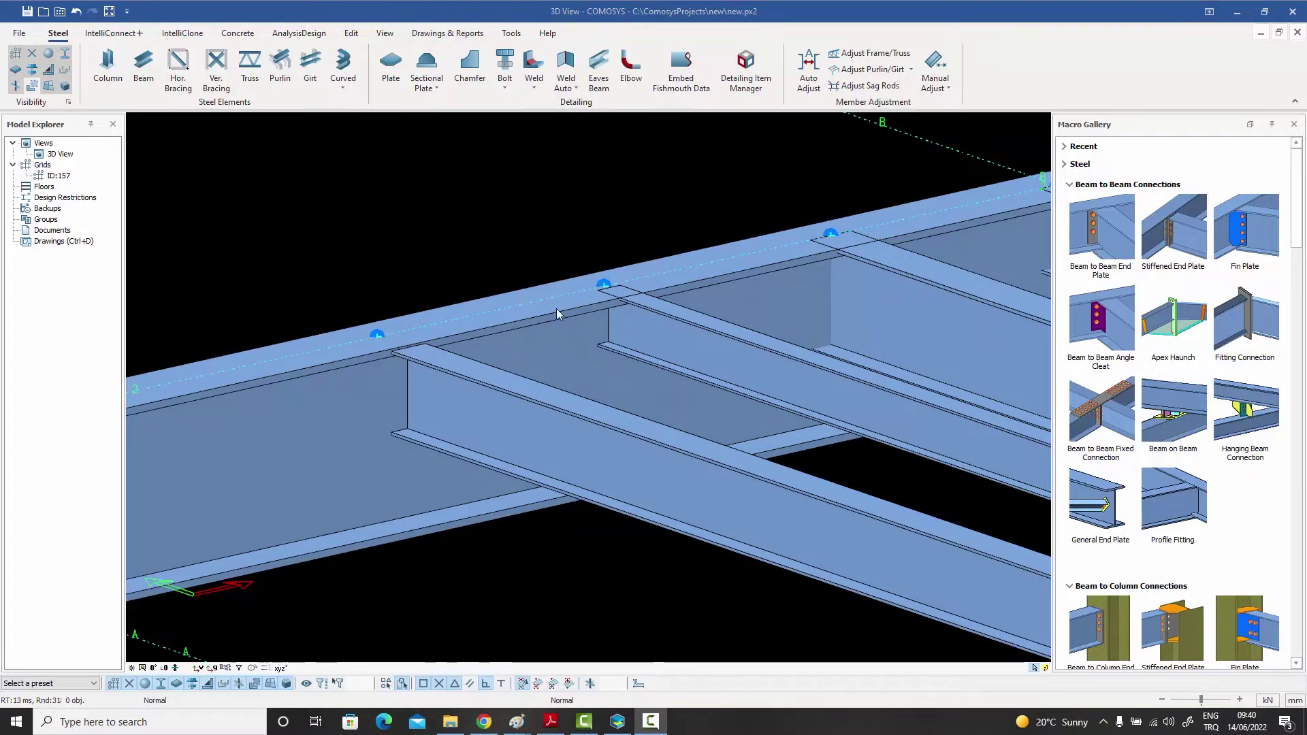
middle_drag(570, 327, 620, 320)
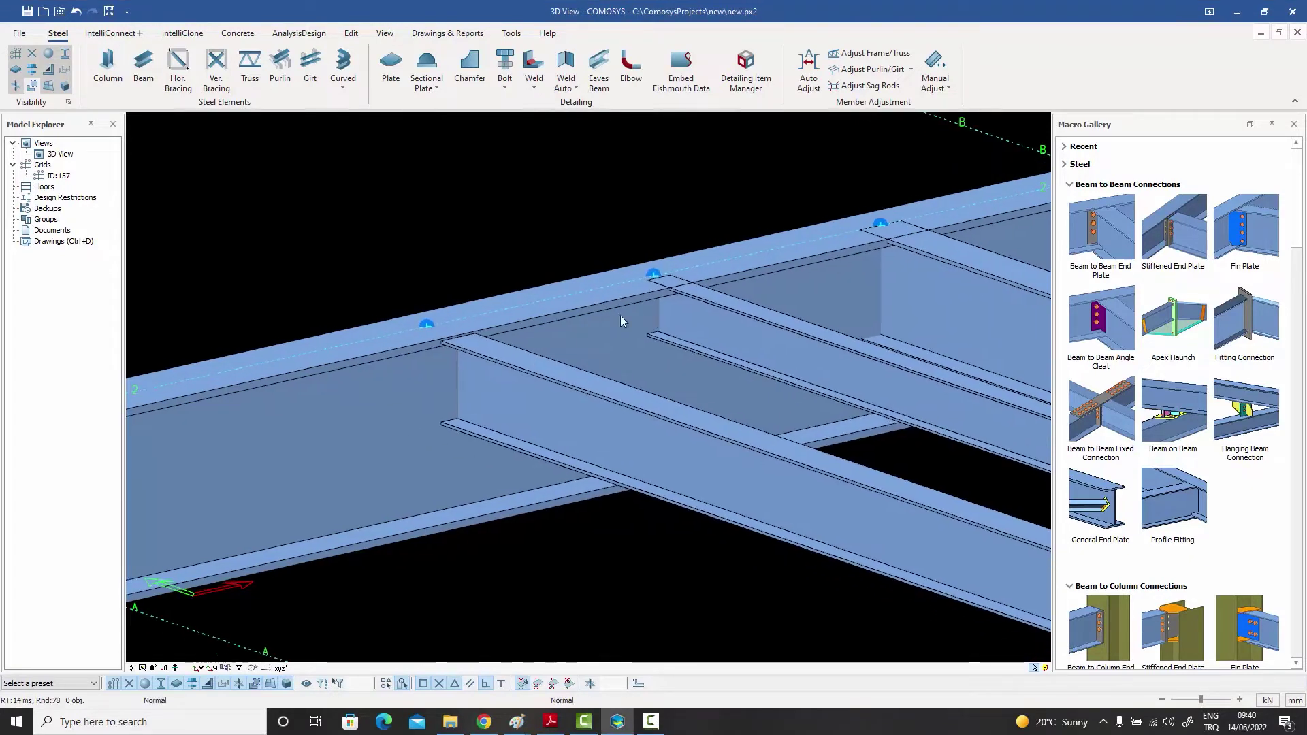
click(383, 397)
click(560, 411)
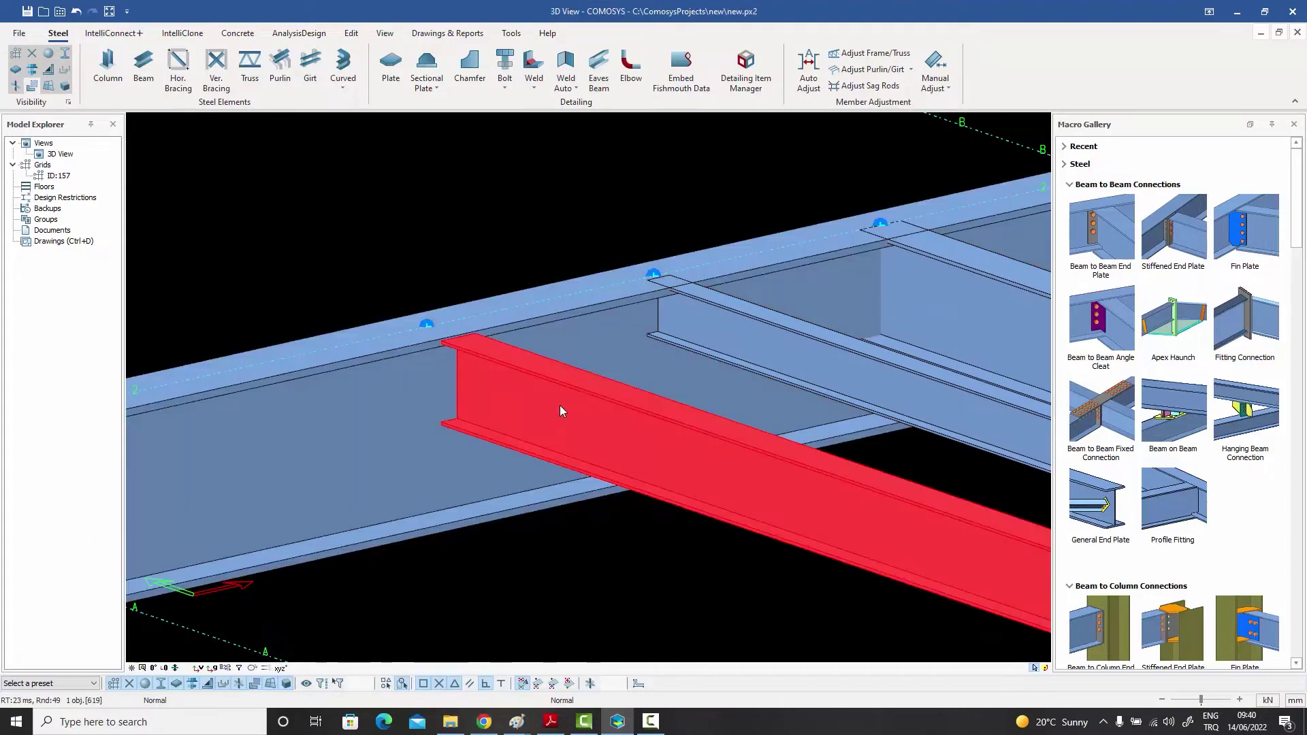
click(460, 208)
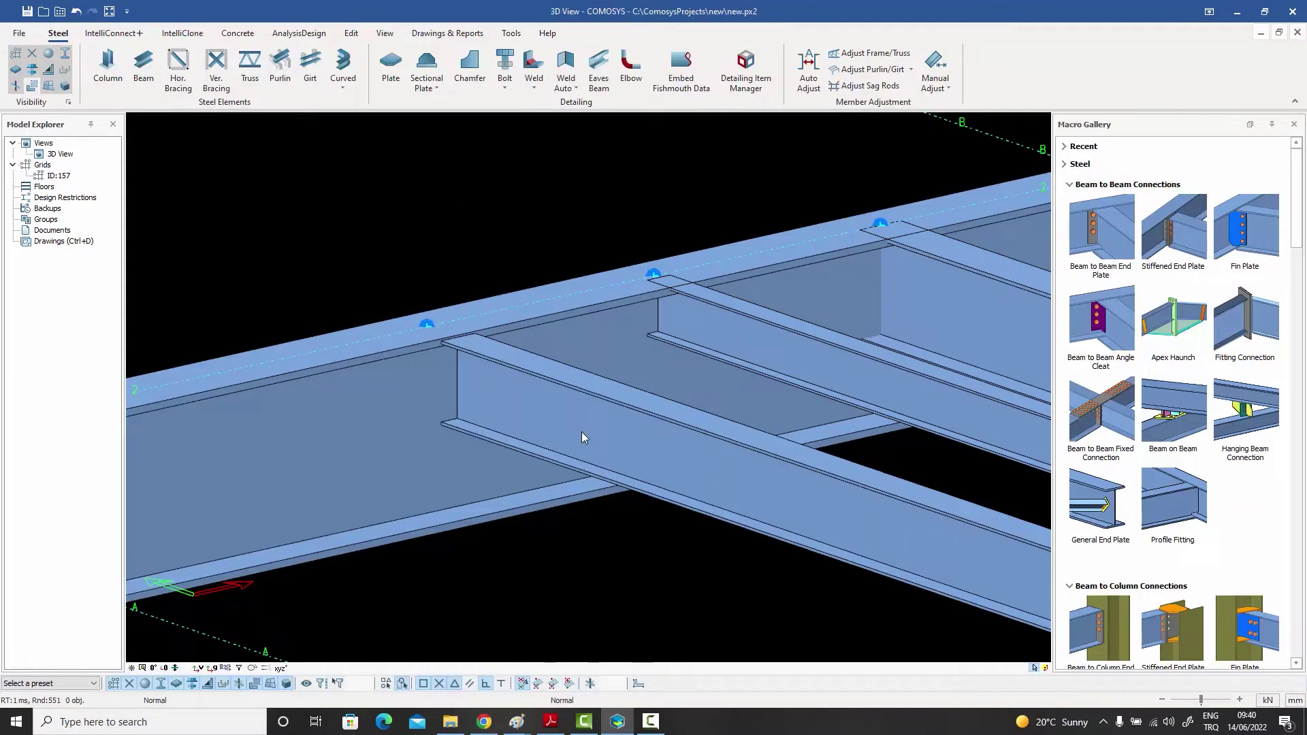
double_click(581, 432)
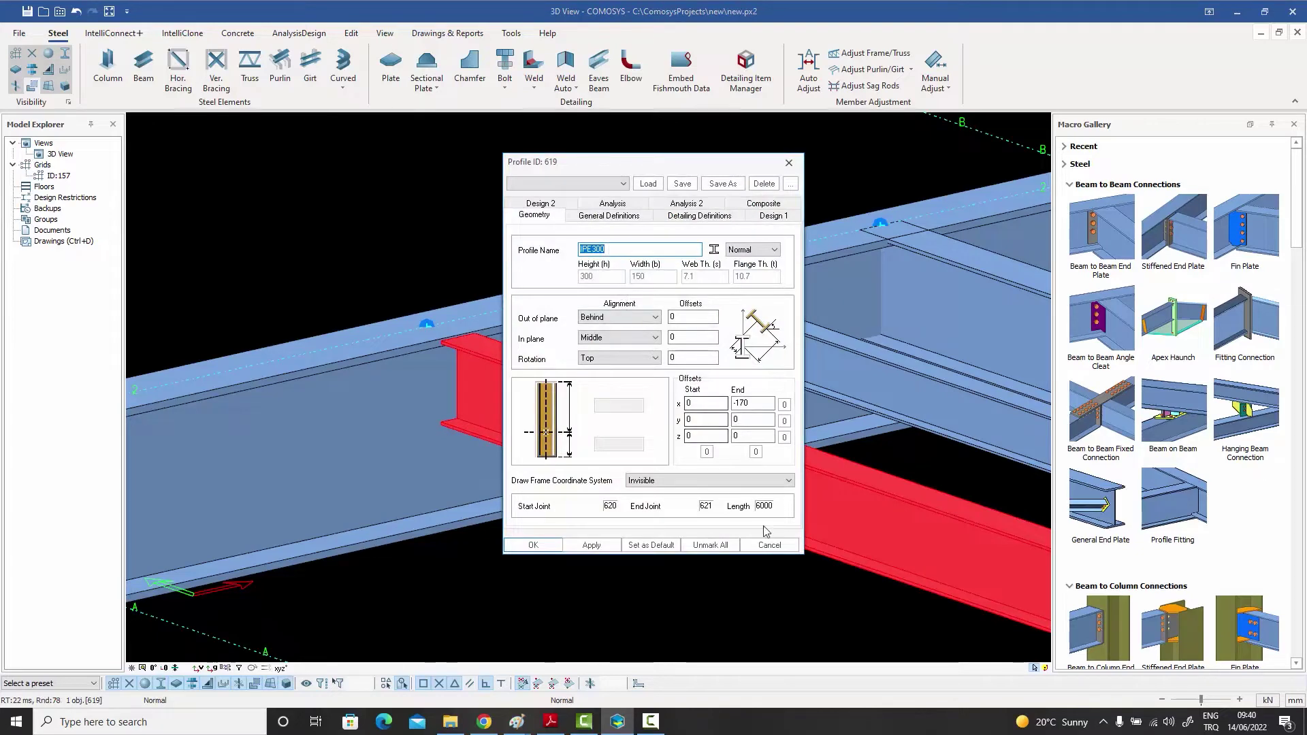
key(Escape)
key(Escape)
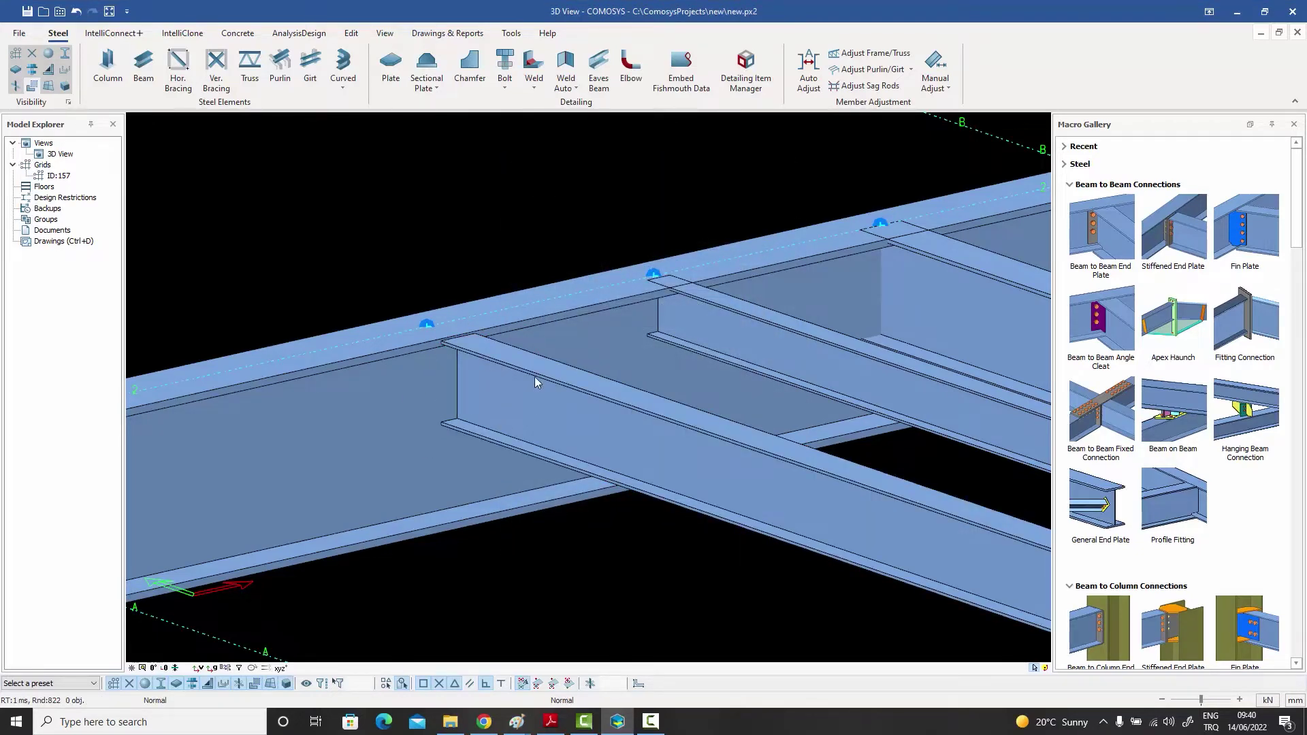
Create a Fin Plate connection between the main beam and the nearest secondary beam
click(1250, 243)
click(410, 403)
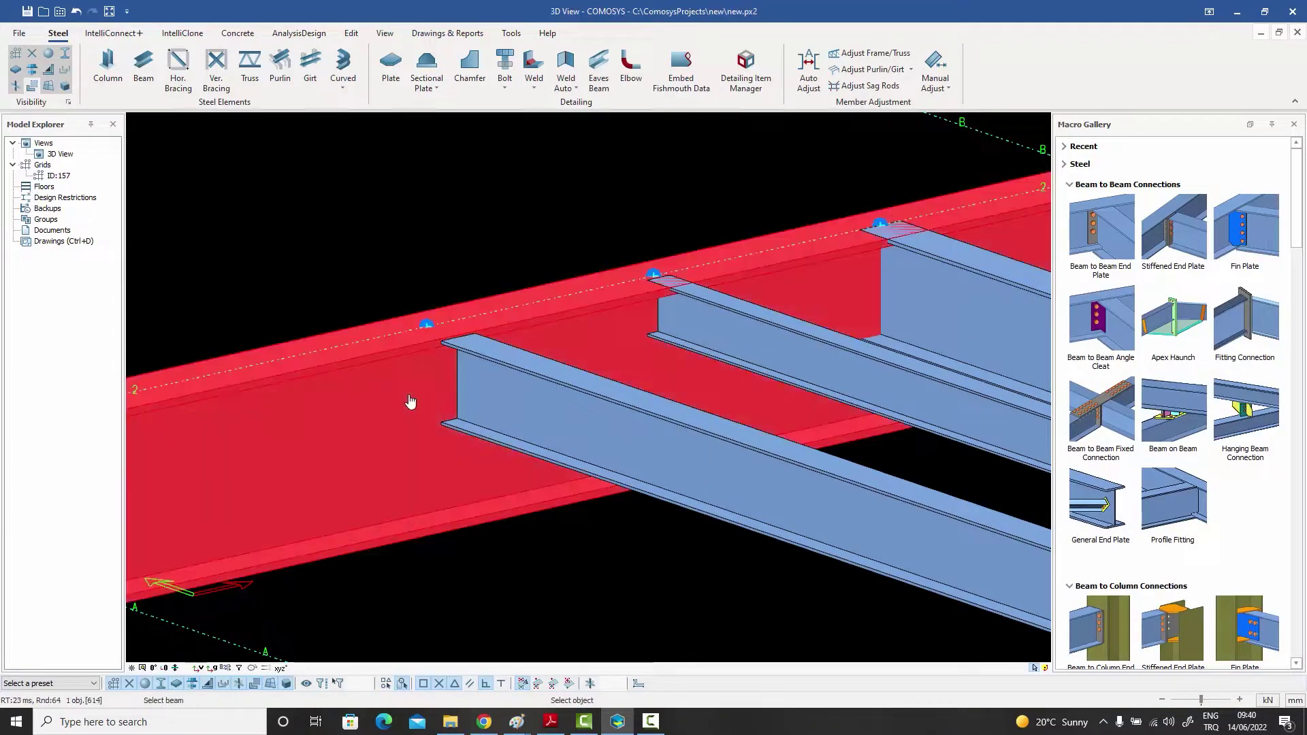
click(519, 407)
right_click(518, 407)
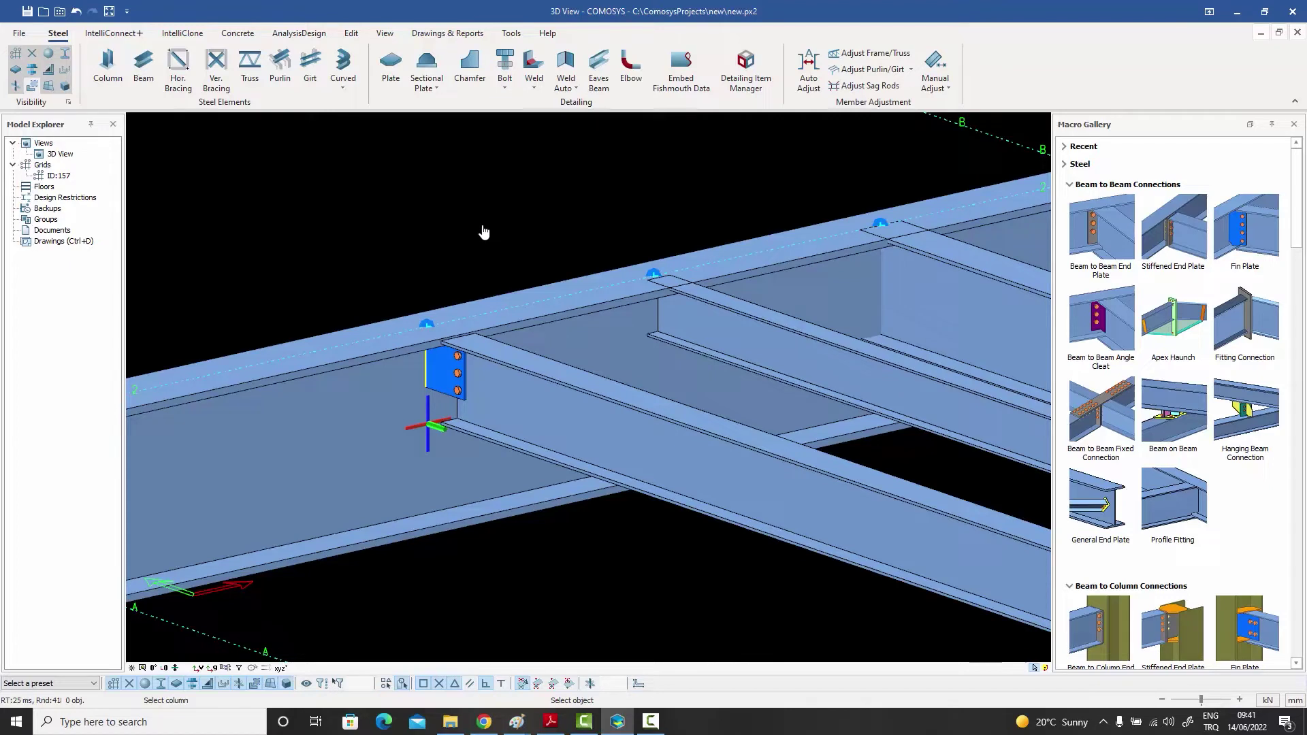
key(Escape)
Inspect the assembly and diameter settings of the new fin plate's bolt group, and close them unchanged
middle_drag(465, 327, 486, 380)
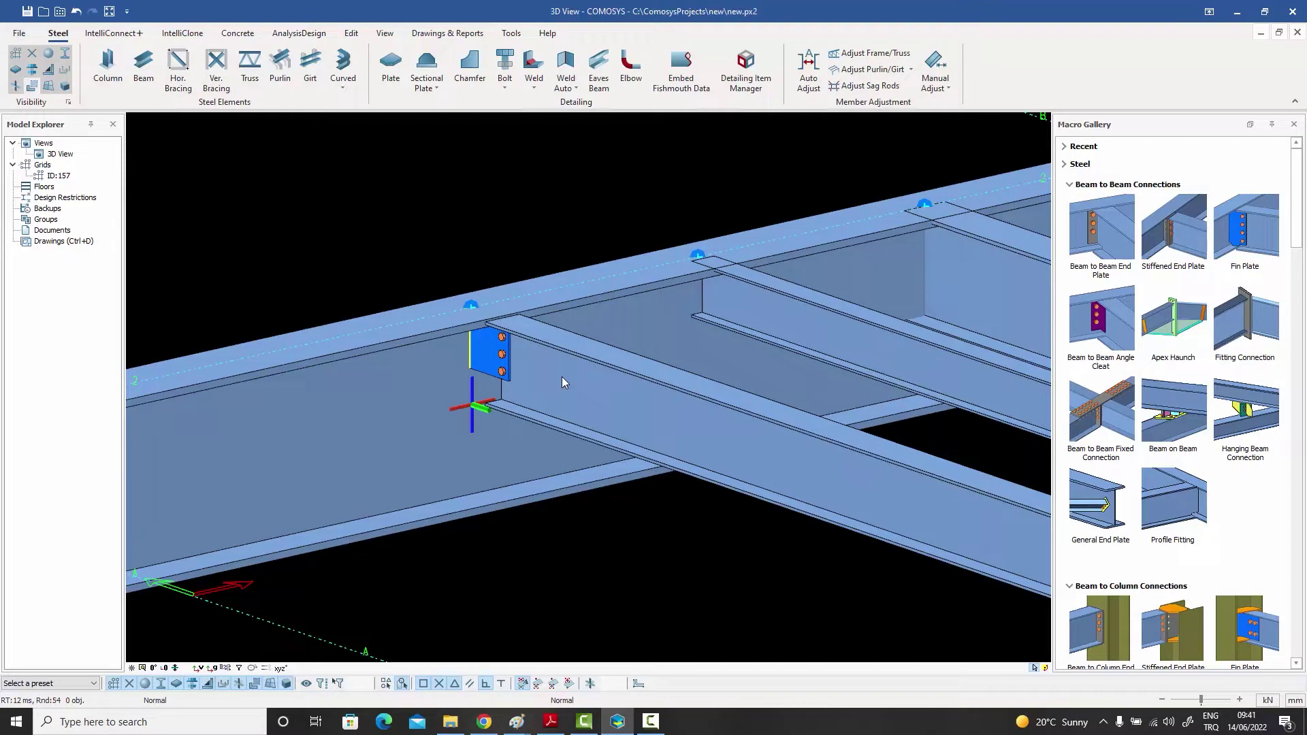
scroll(516, 378, up, 2)
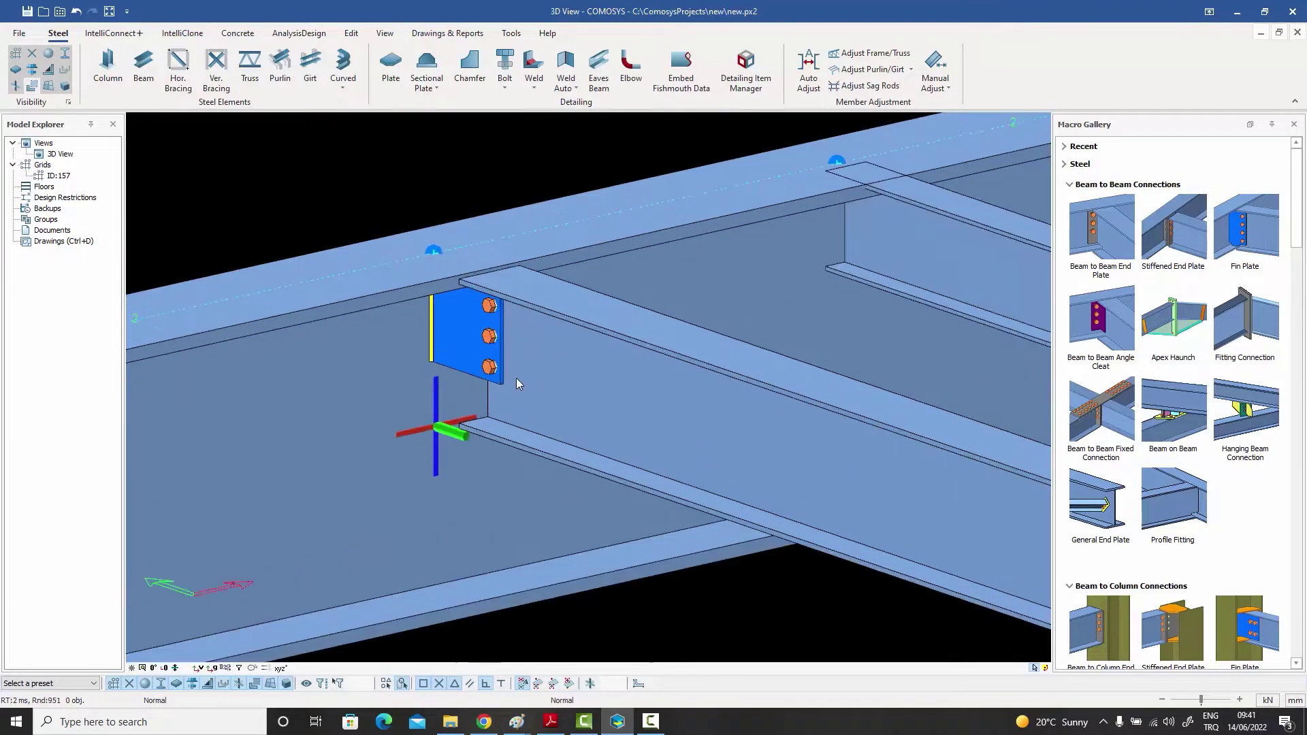
double_click(490, 368)
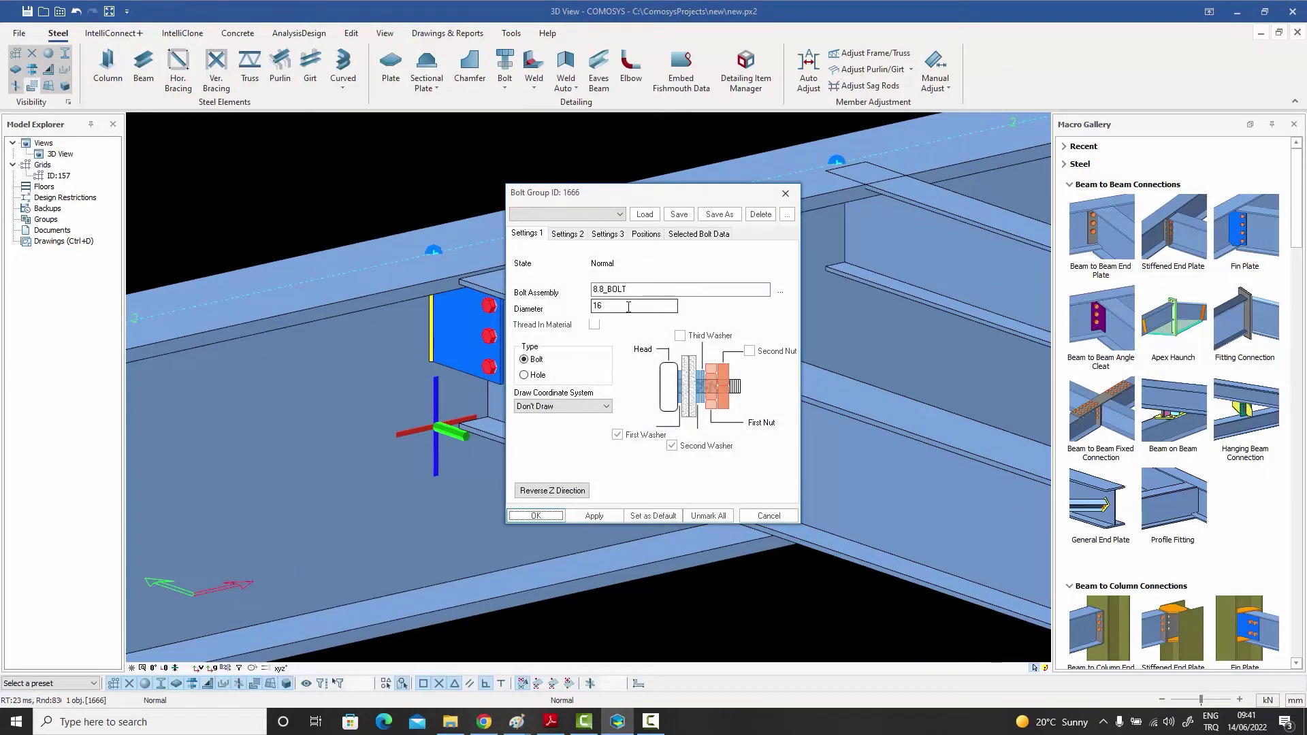
click(767, 516)
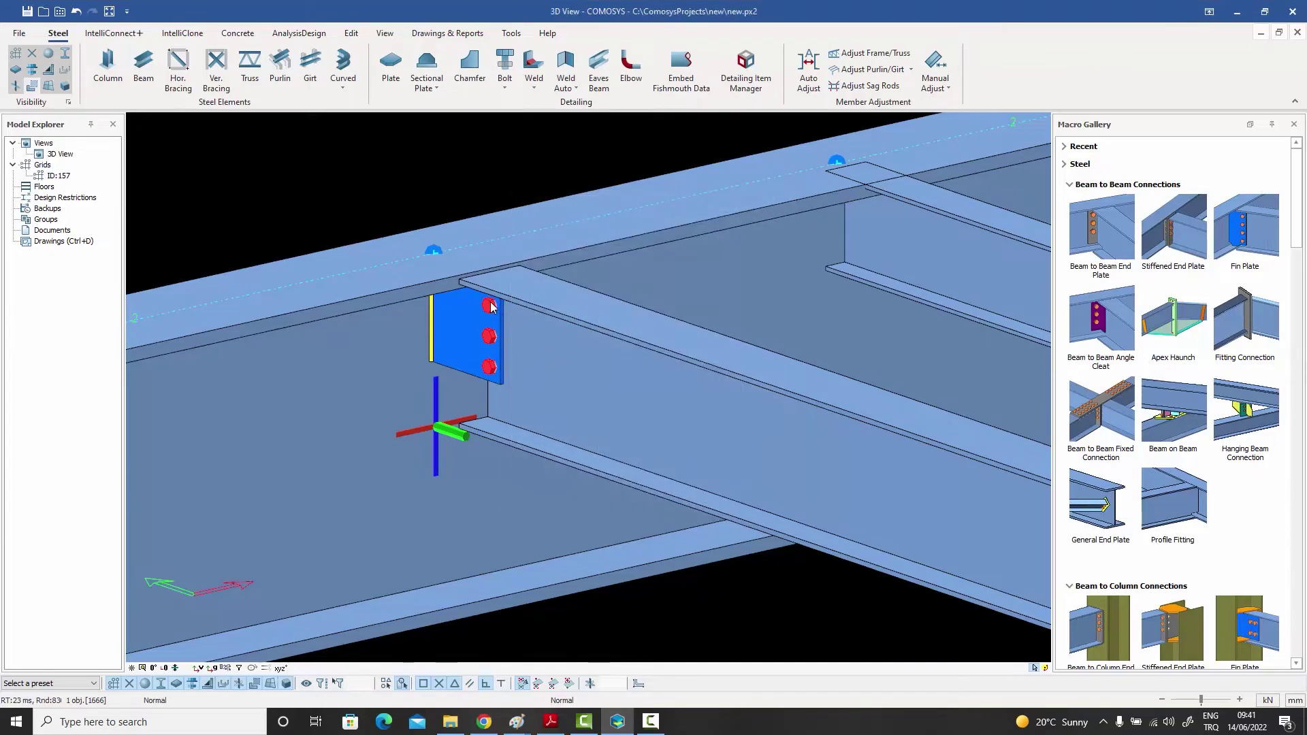
In the fin plate connection's general properties, set the vertical bolt spacing to 3*50 and the horizontal spacing to 0, and apply them
double_click(456, 436)
drag(530, 41, 999, 85)
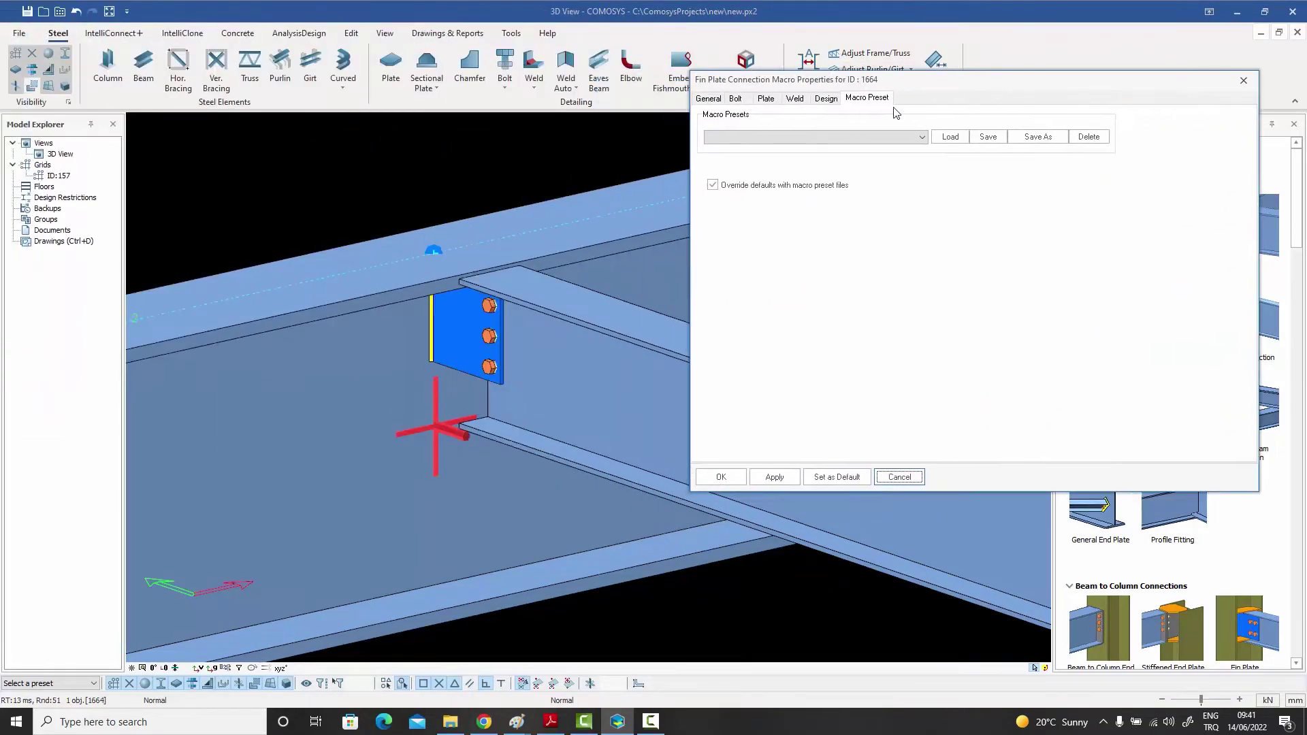
click(719, 100)
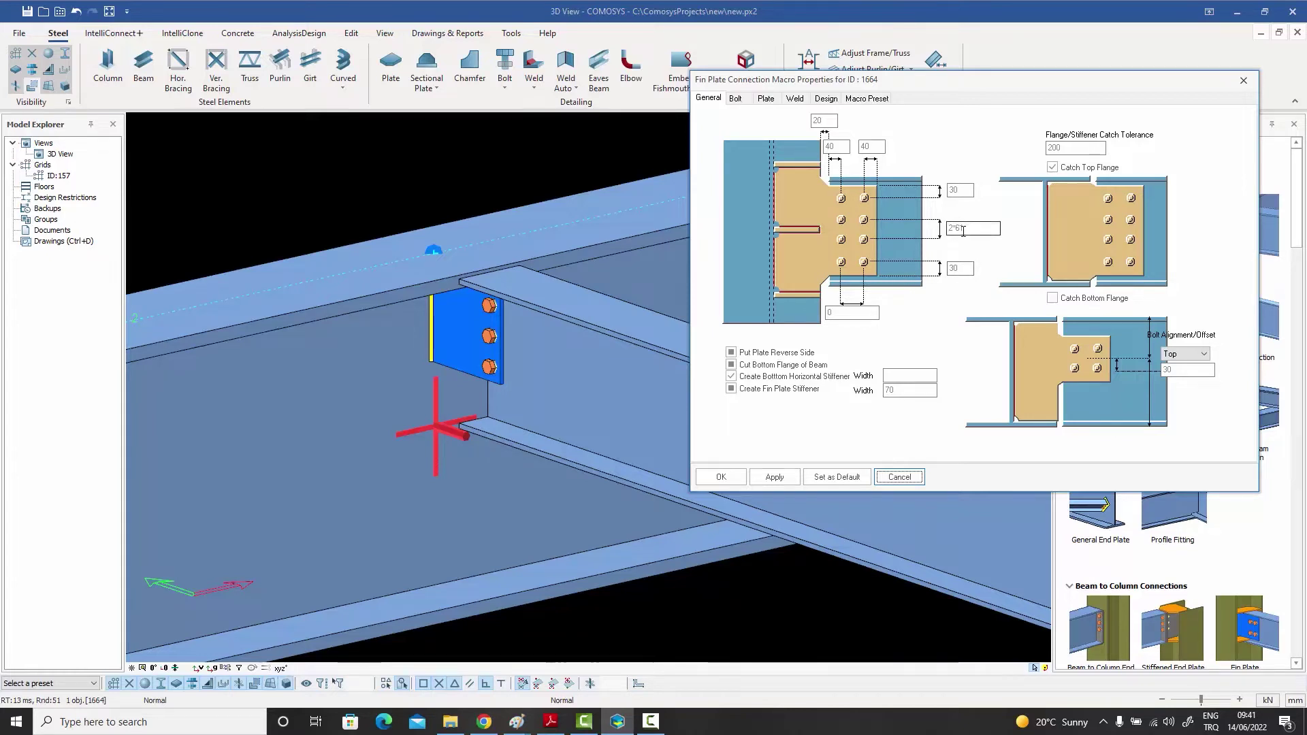
drag(964, 230, 920, 232)
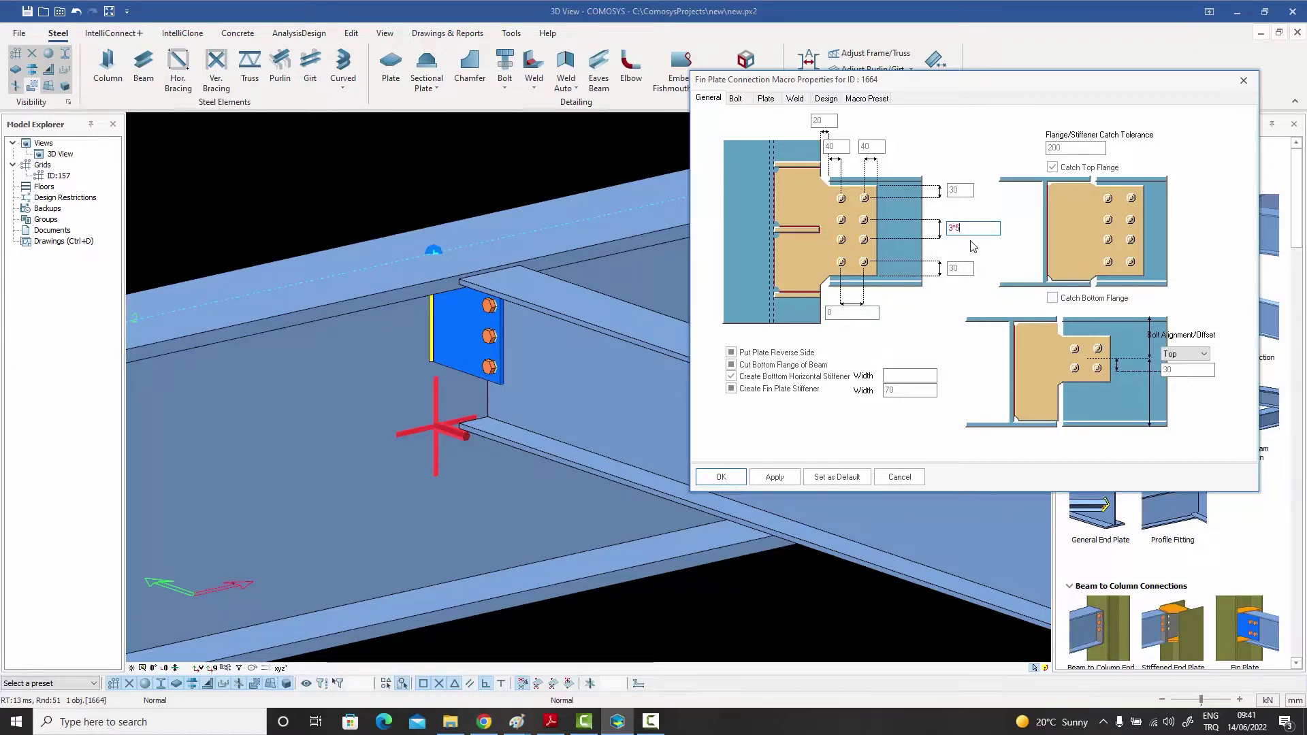
text(3*50)
key(Tab)
text(0)
click(776, 478)
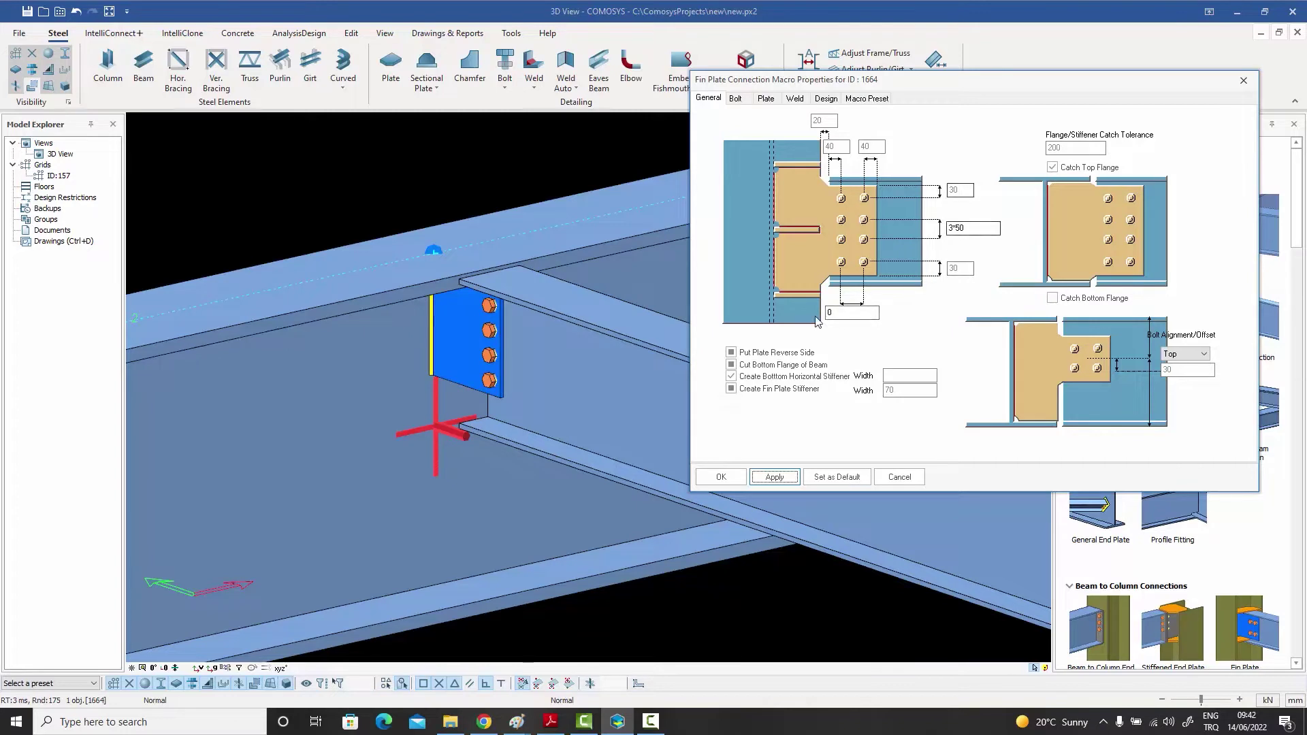
Set the fin plate's vertical bolt spacing to 3*55 and make the plate catch the bottom flange, applying both changes
double_click(971, 228)
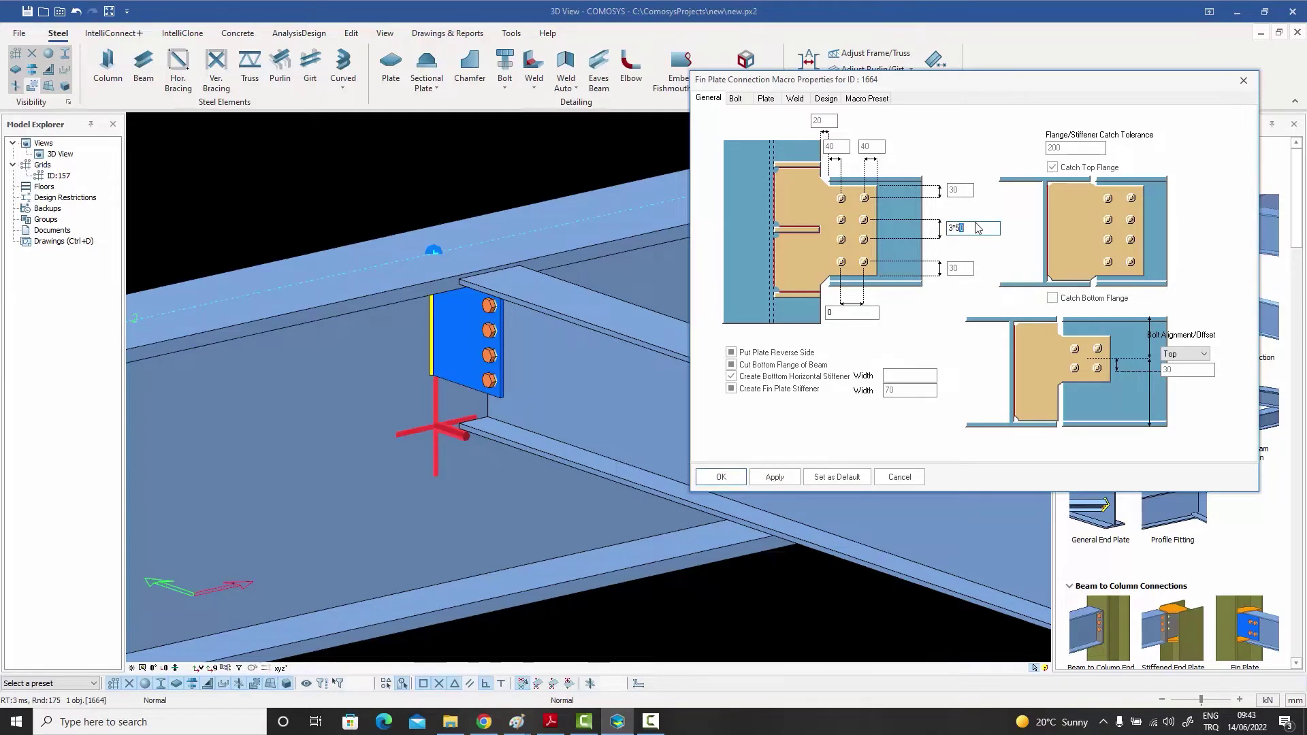
click(775, 476)
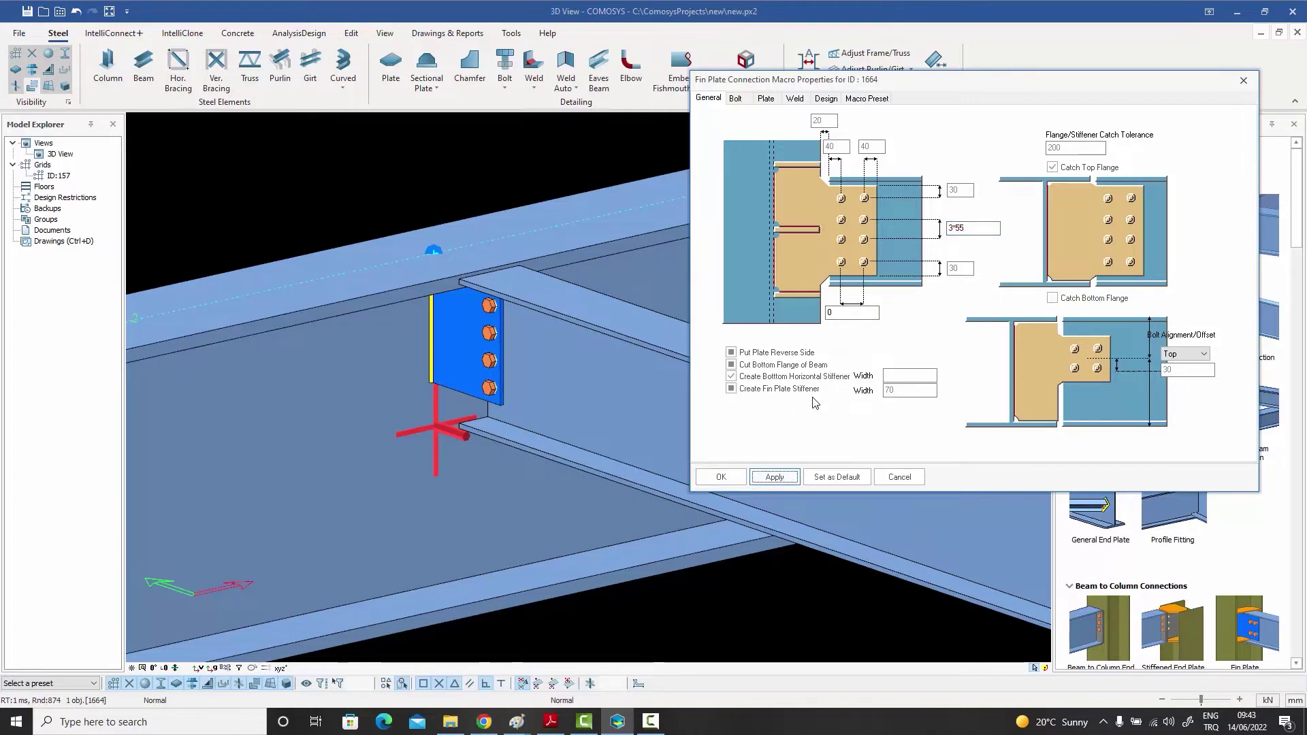
click(1054, 299)
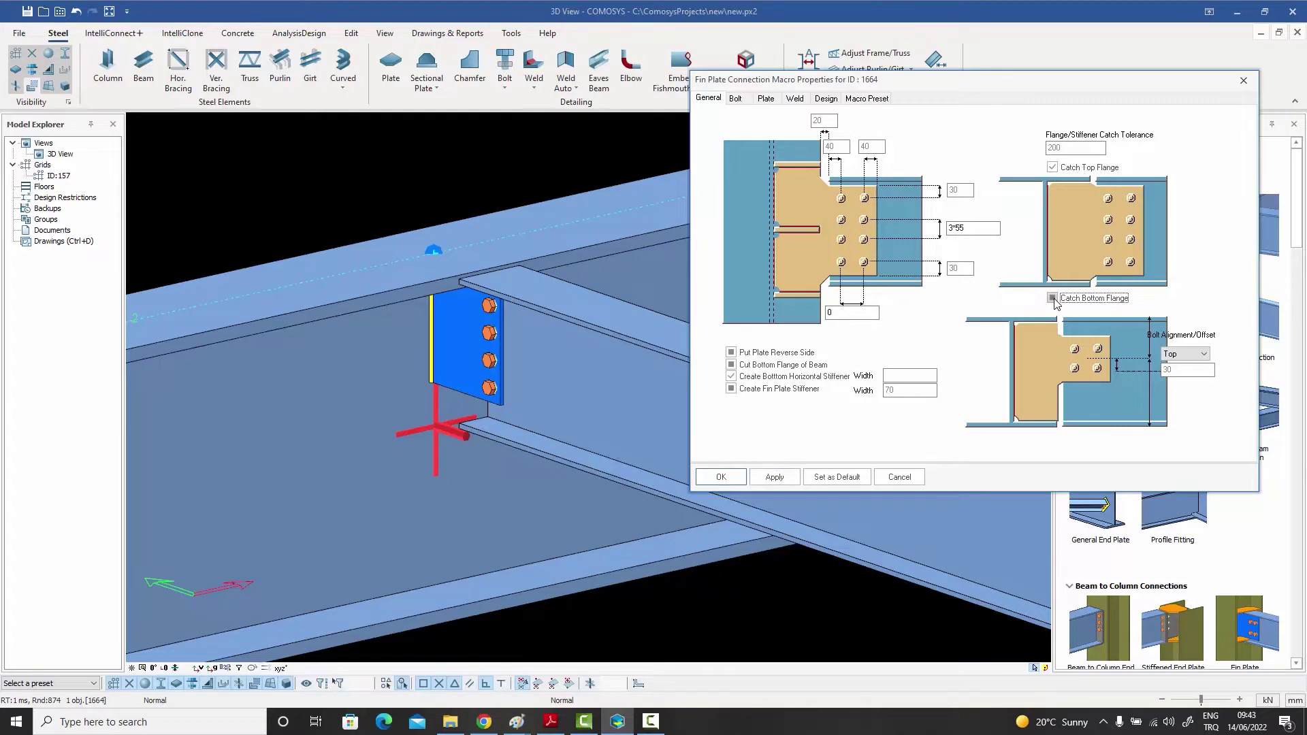
click(775, 476)
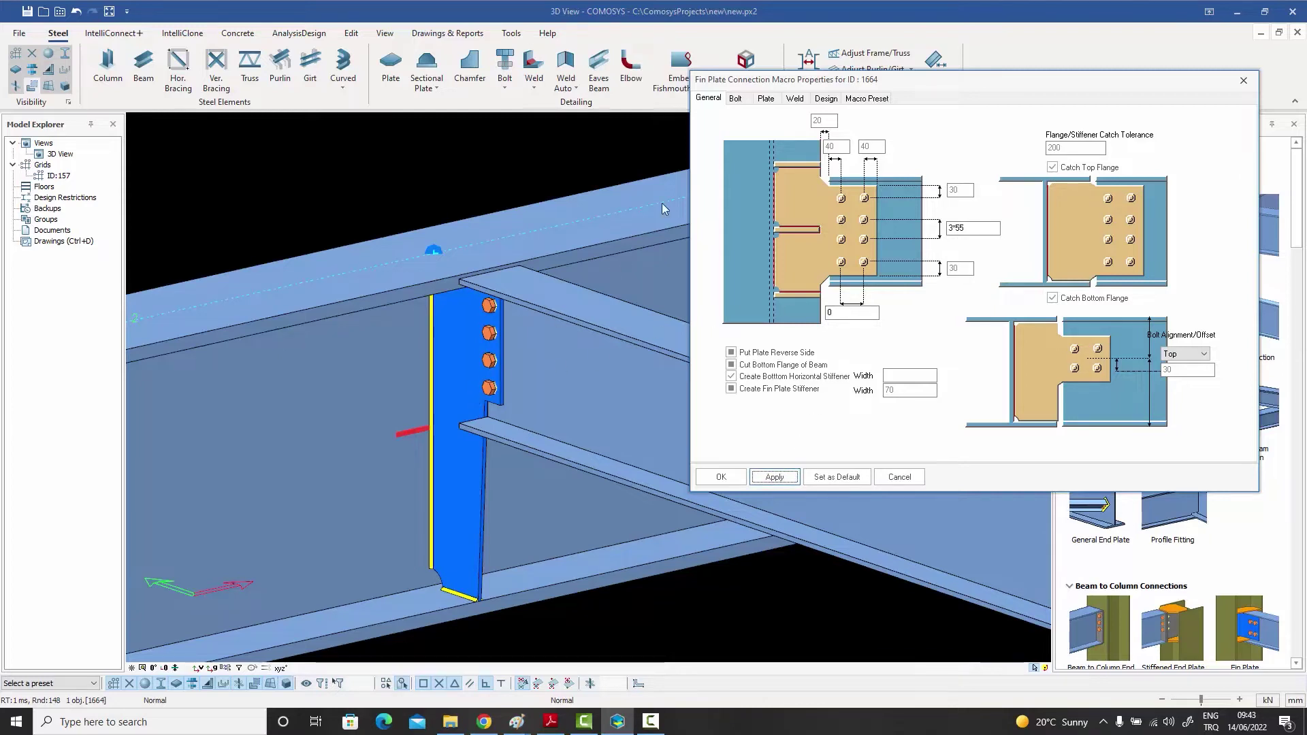
Set the fin plate's thickness to 12, apply it, and open the connection's bolt settings
click(765, 99)
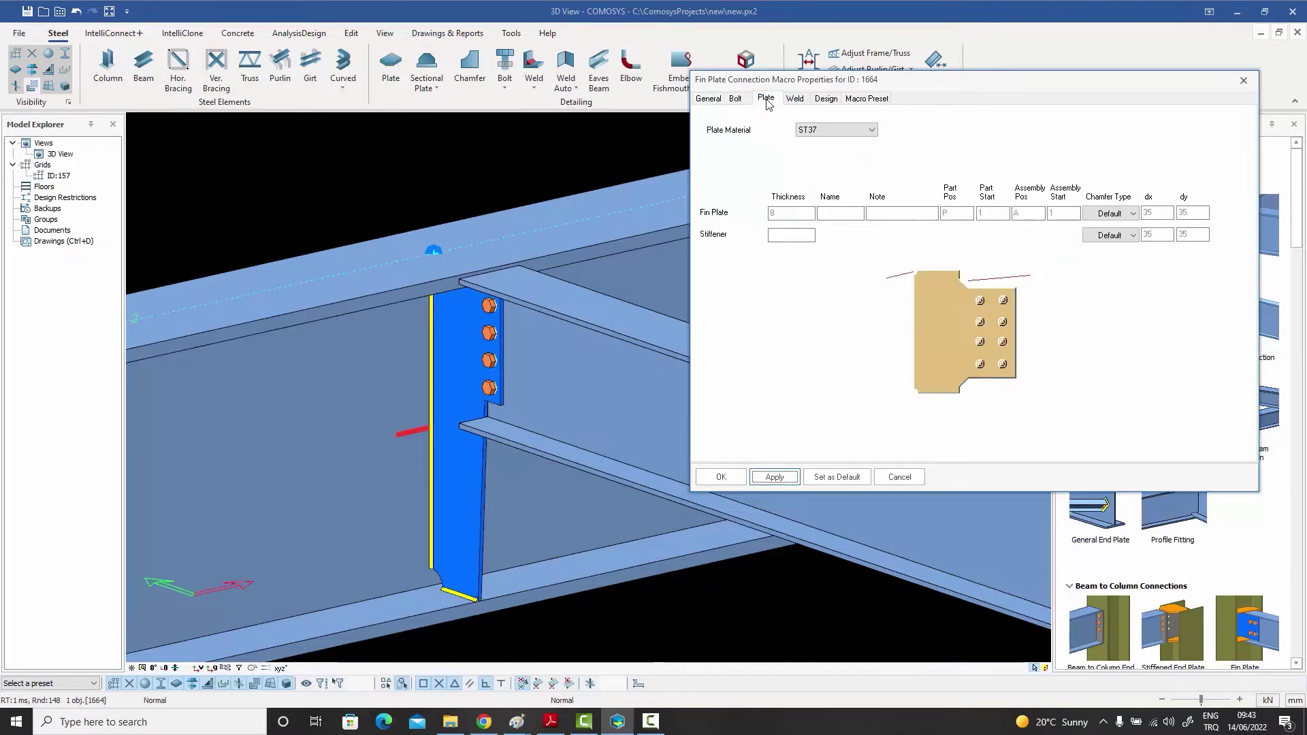
double_click(790, 216)
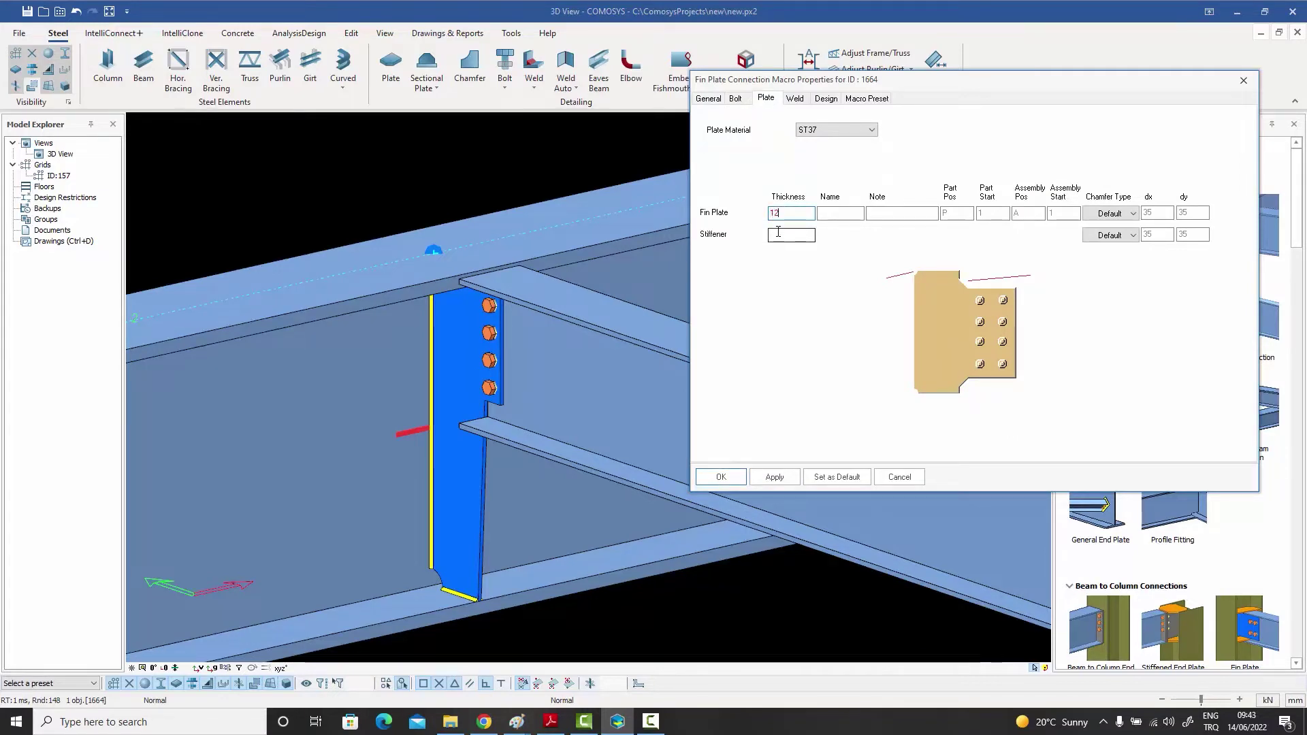
click(774, 476)
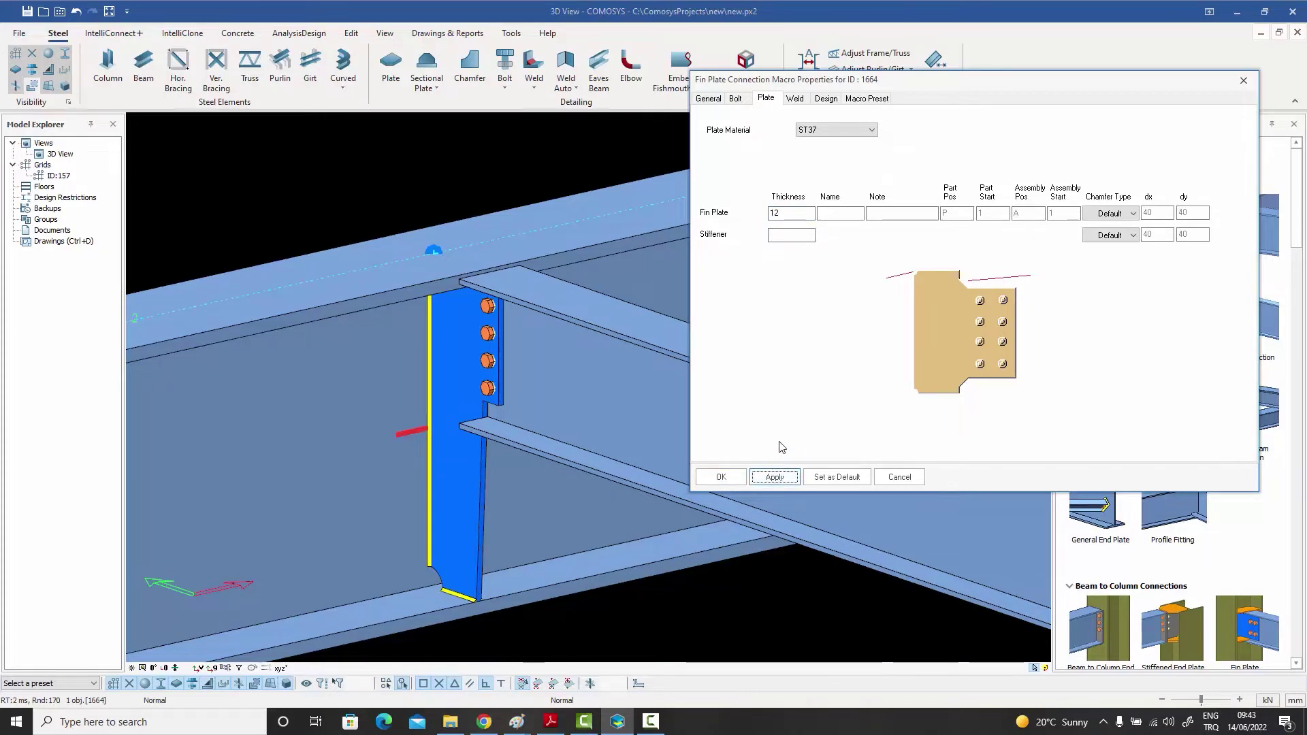
click(735, 98)
click(205, 429)
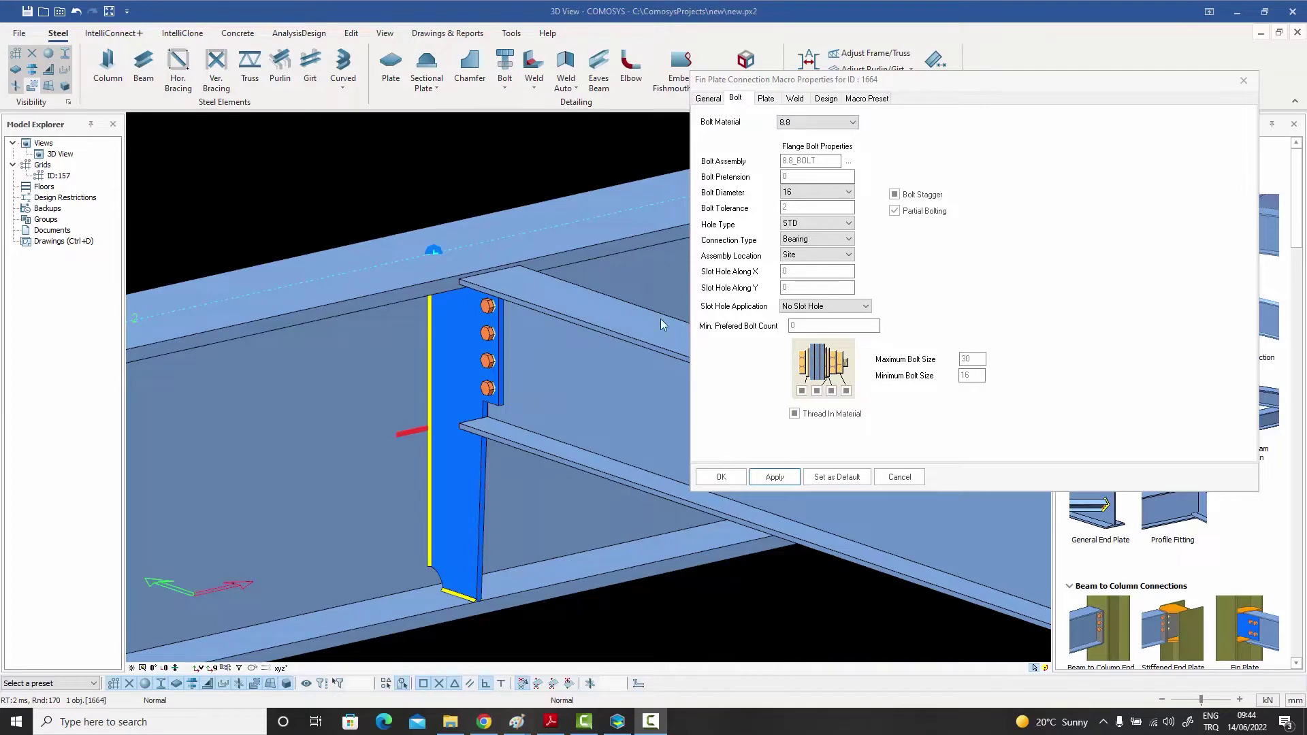
Review the general and plate settings, save them as a macro preset named IPE300, and accept the fin plate connection properties
click(868, 99)
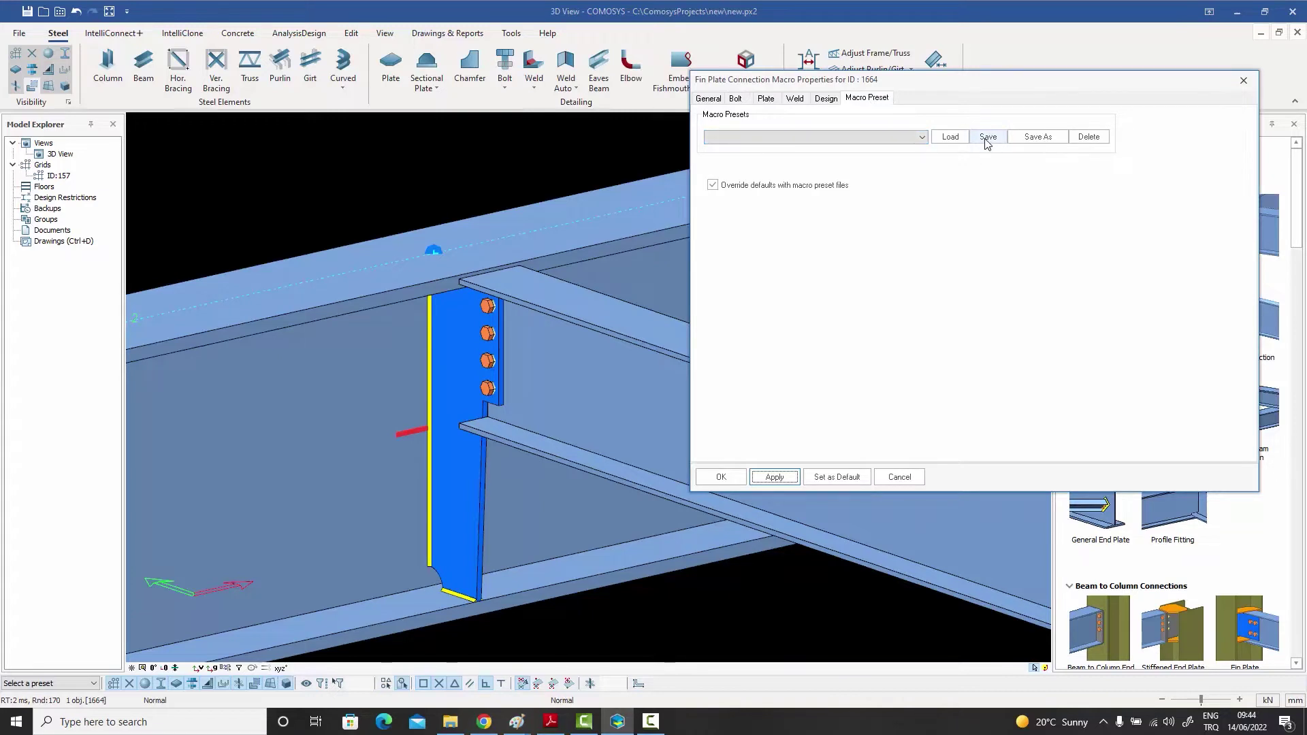
click(712, 100)
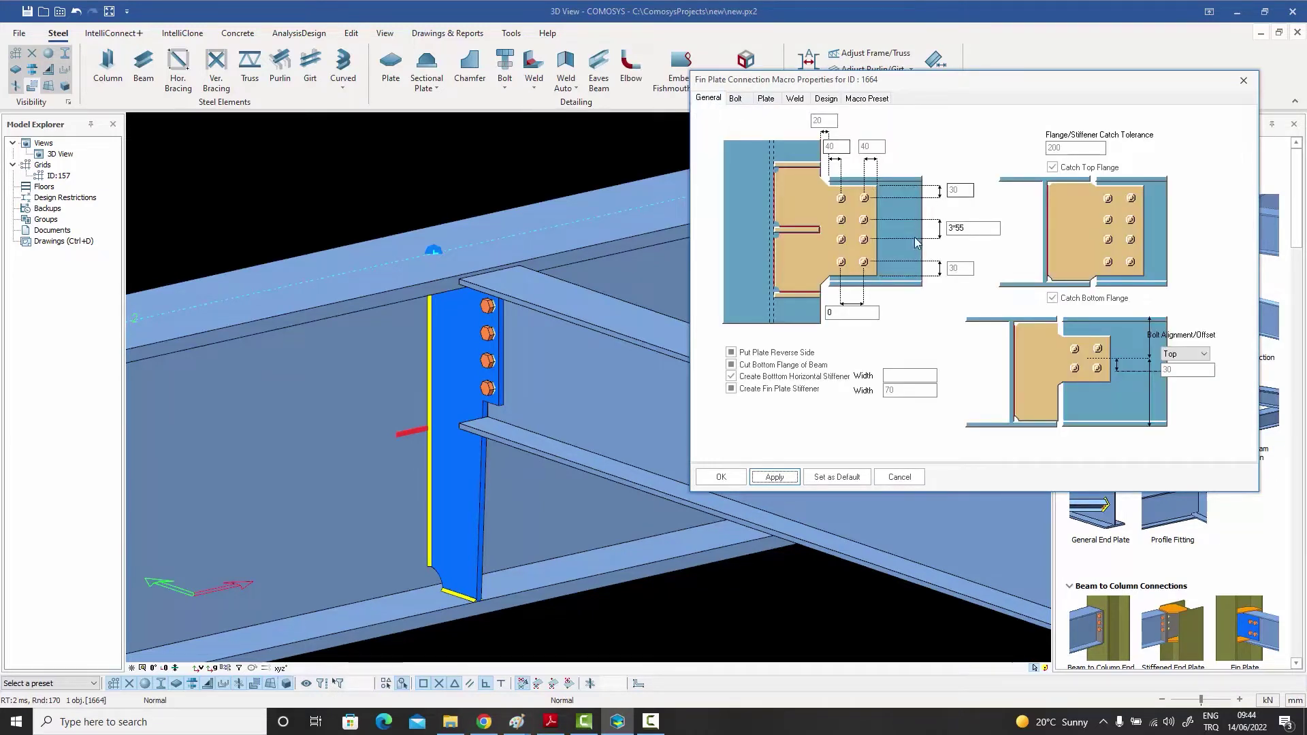
click(765, 98)
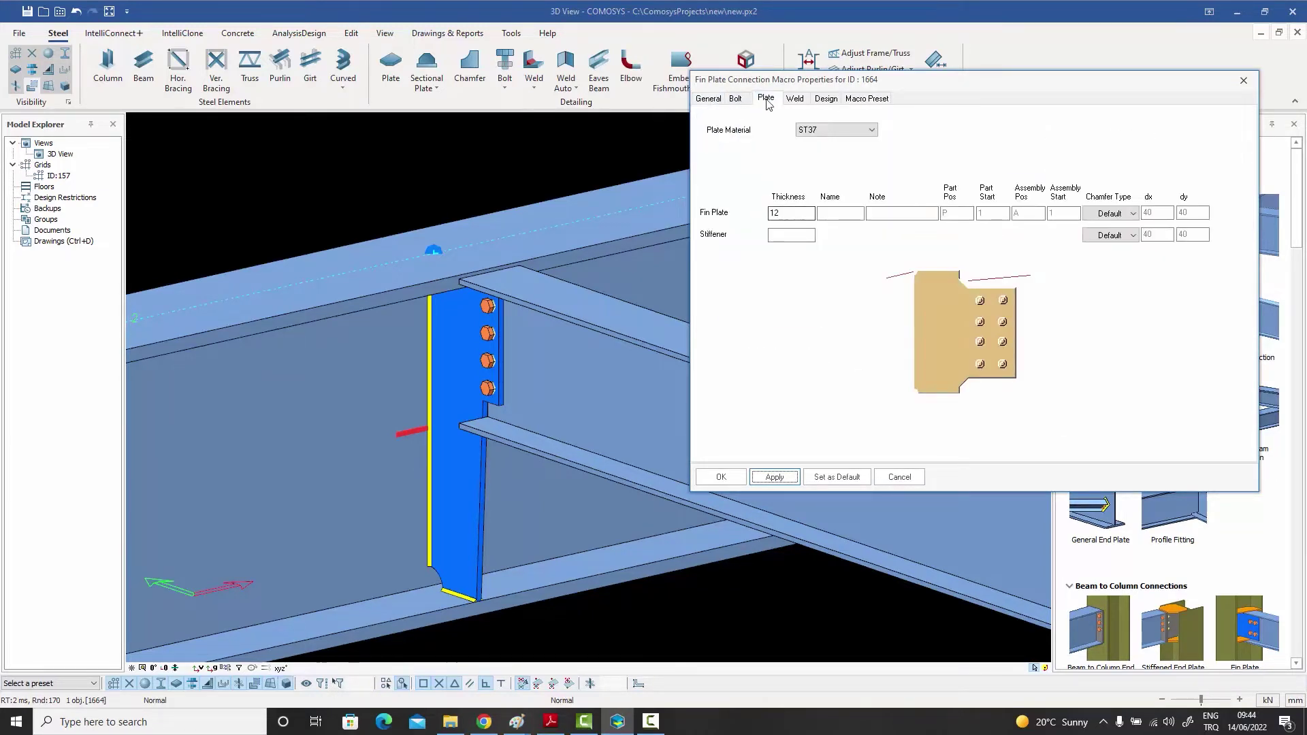
click(866, 98)
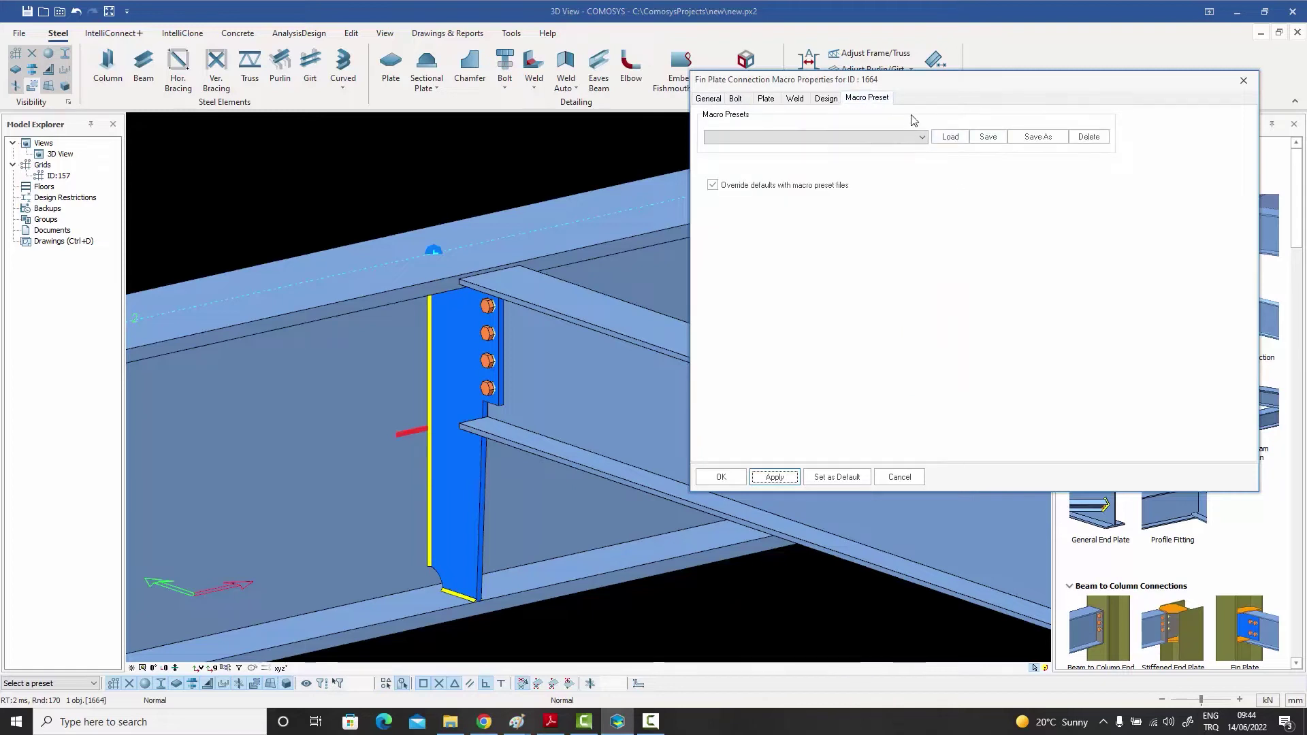
click(987, 138)
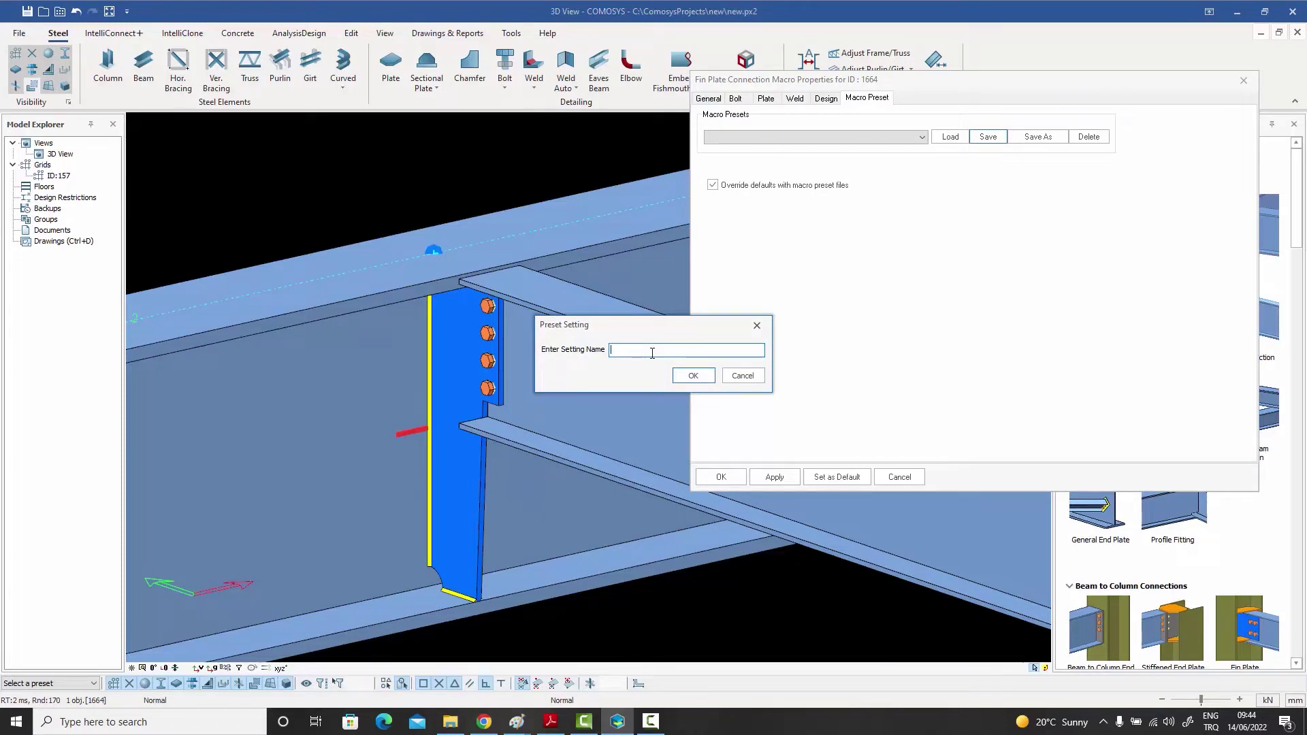
text(IPE300)
click(689, 376)
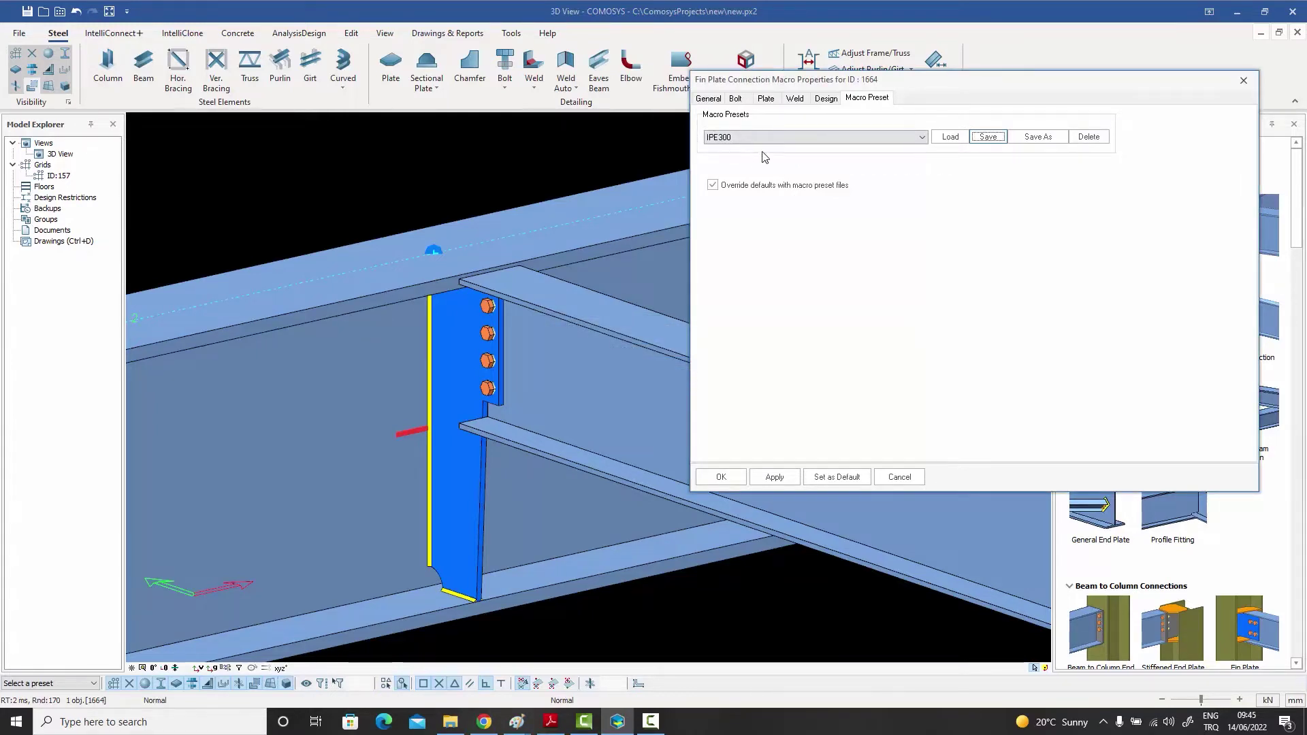
click(776, 477)
click(731, 478)
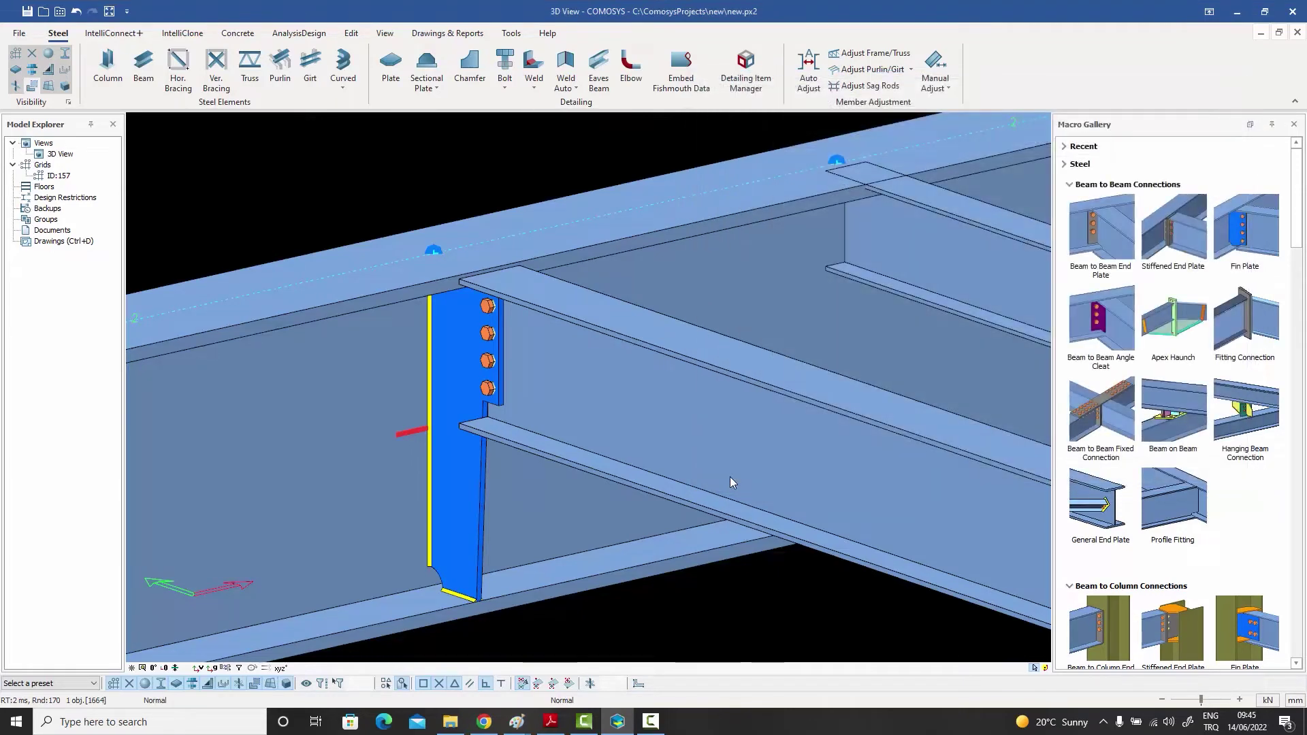
Check the profile properties of the secondary beam at grid line B and close them unchanged
scroll(417, 177, down, 5)
middle_drag(417, 177, 390, 321)
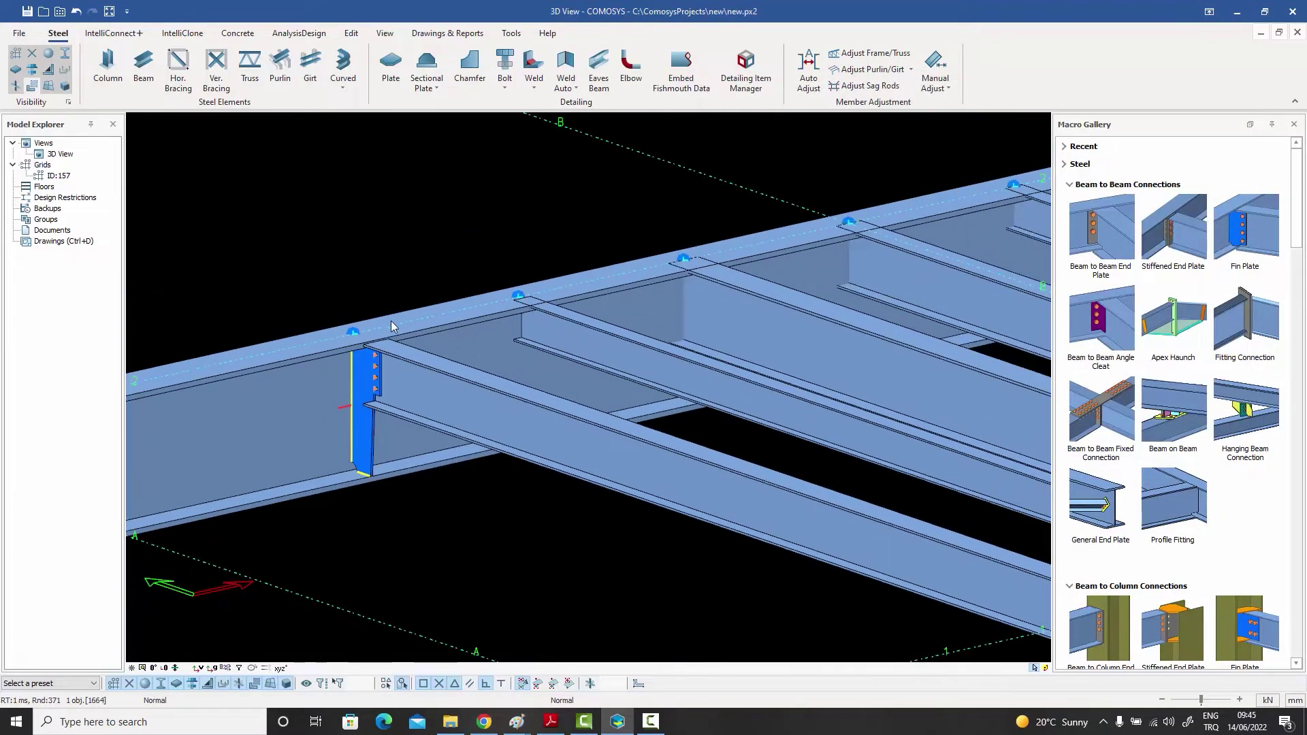
scroll(390, 321, up, 2)
middle_drag(765, 264, 696, 263)
double_click(738, 264)
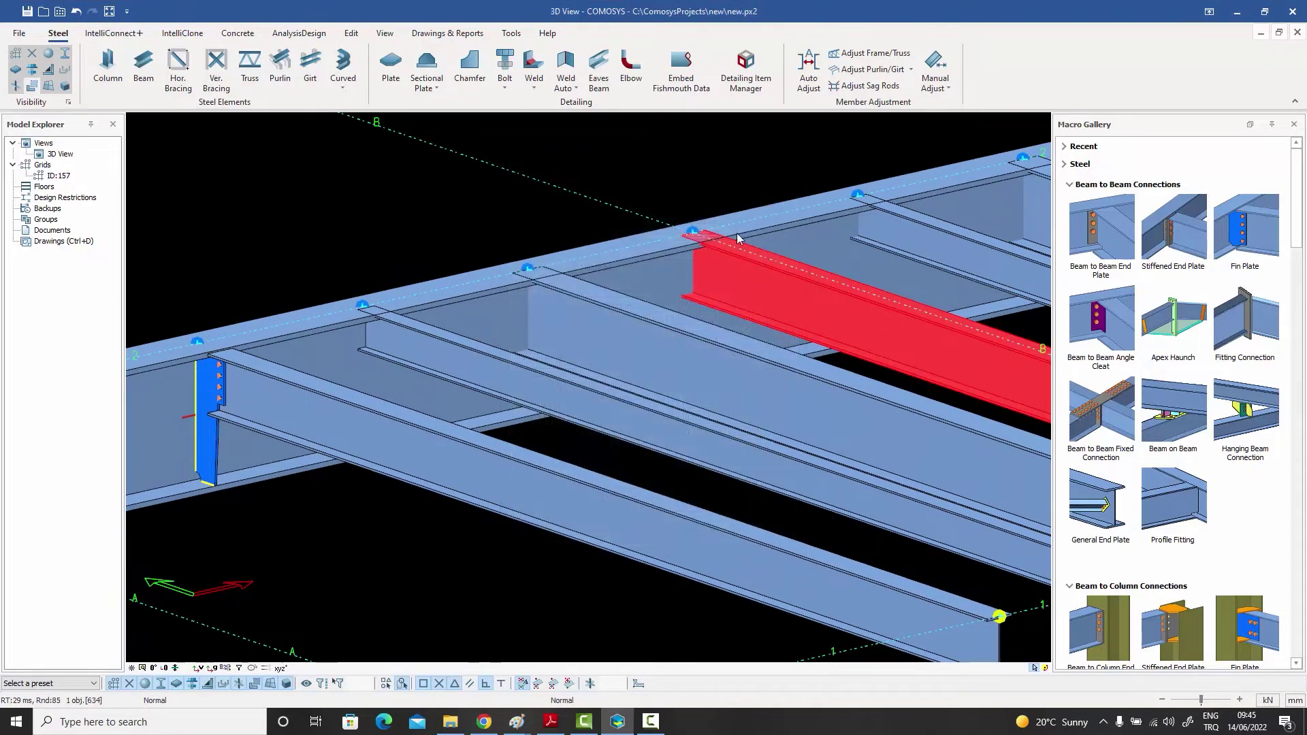
click(789, 545)
Create a Fin Plate connection between the main beam and the secondary beam at grid line B
click(725, 185)
scroll(721, 259, up, 4)
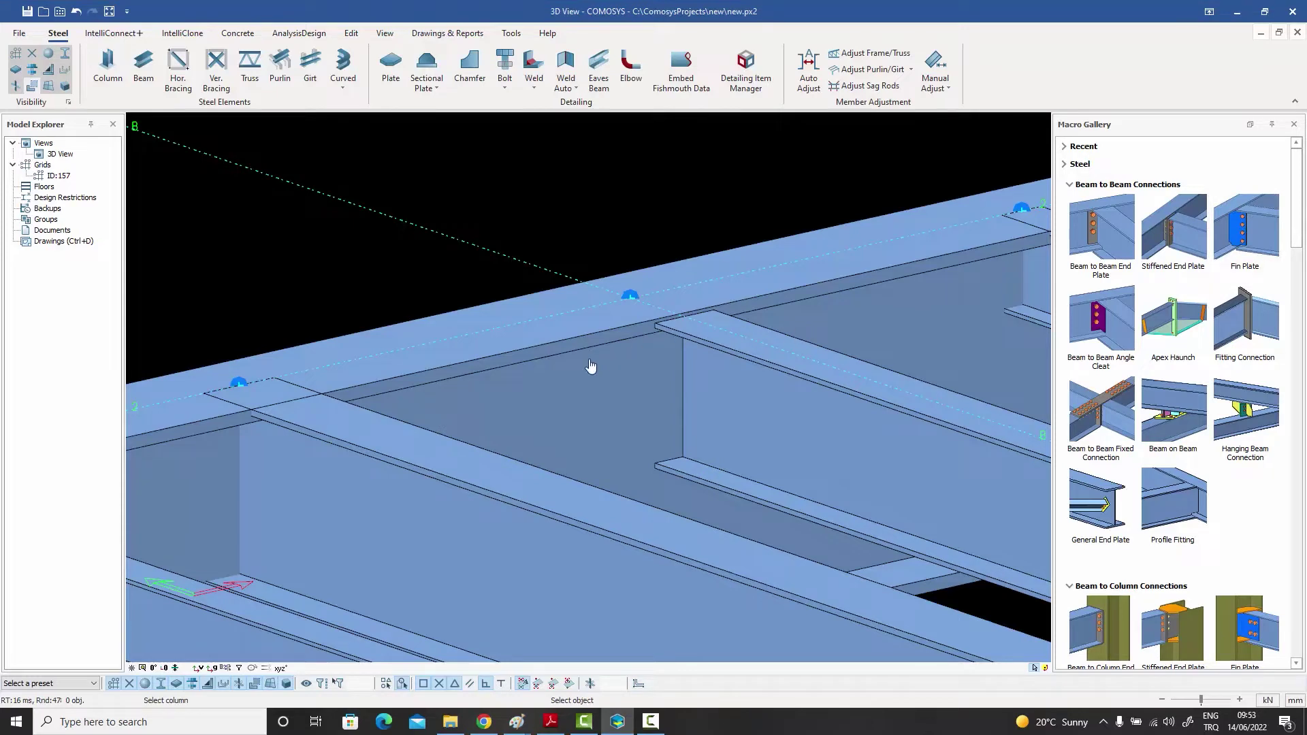
click(590, 367)
click(743, 393)
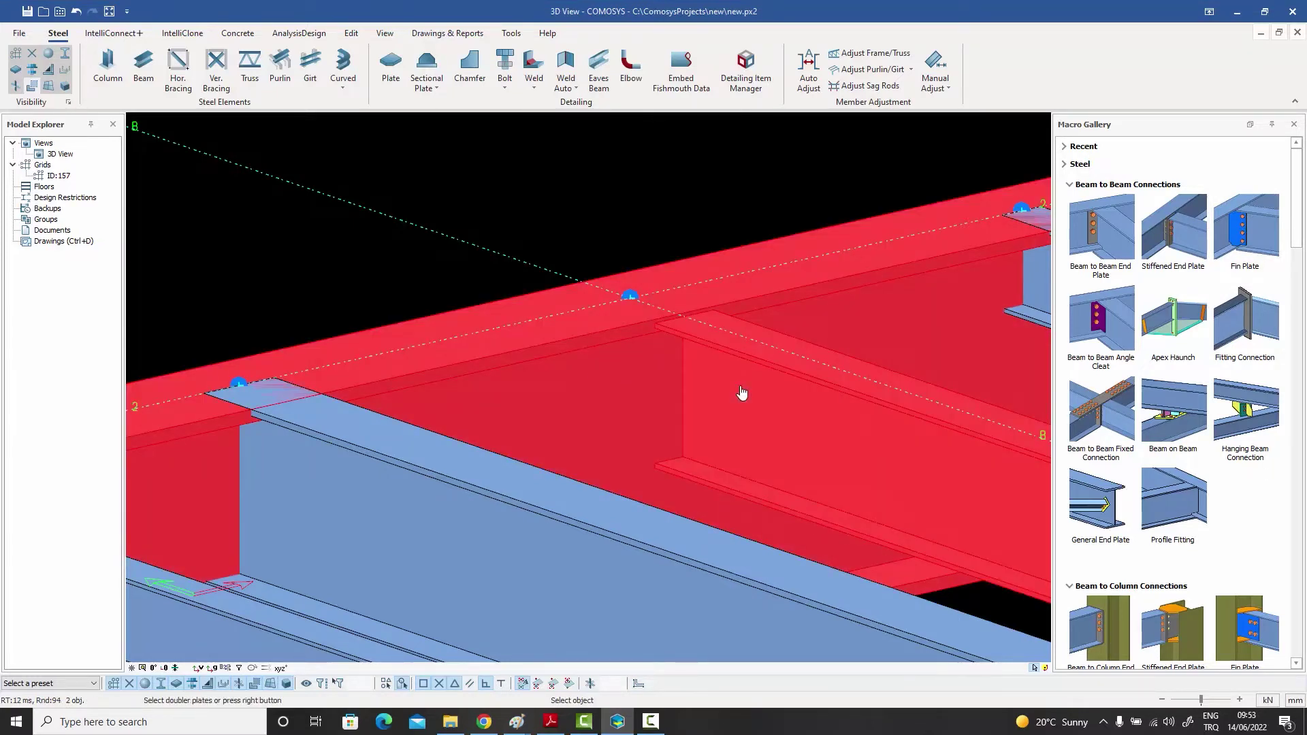
right_click(743, 393)
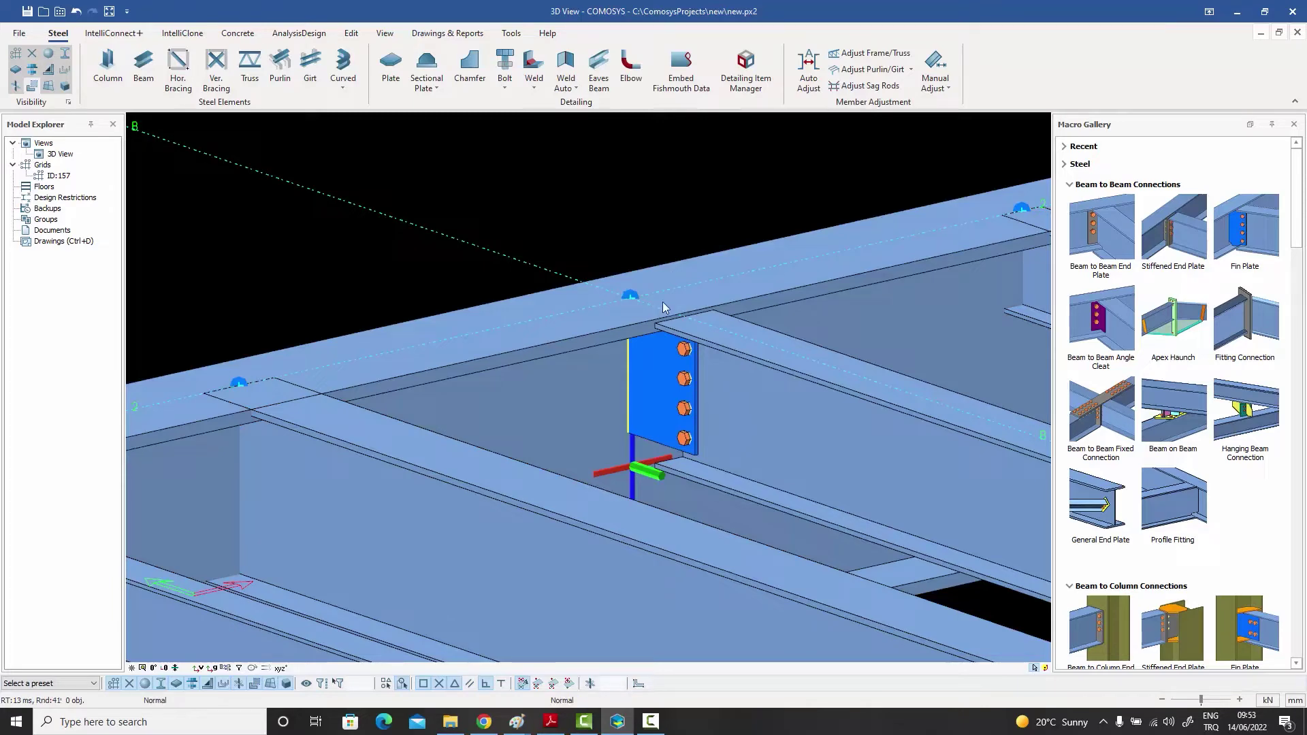
Load the IPE300 macro preset into the new fin plate connection at grid line B and accept it
double_click(650, 394)
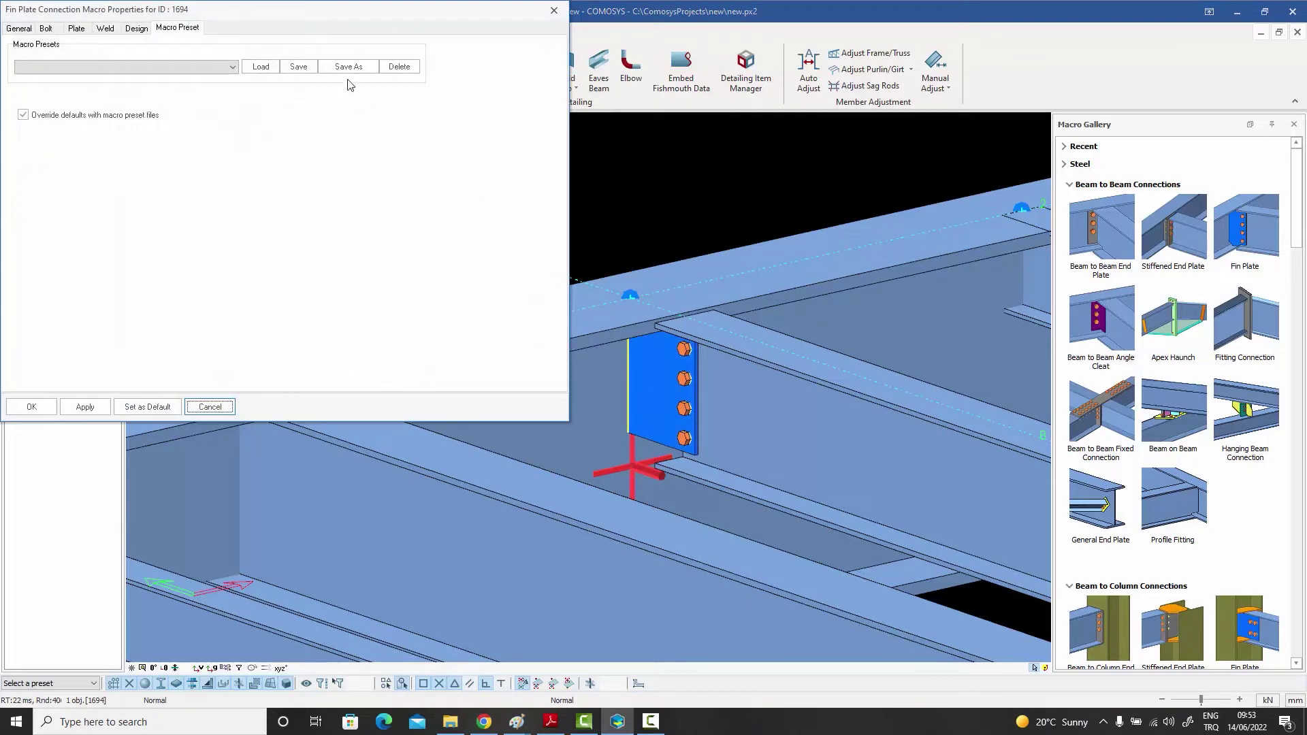
drag(261, 14, 1008, 14)
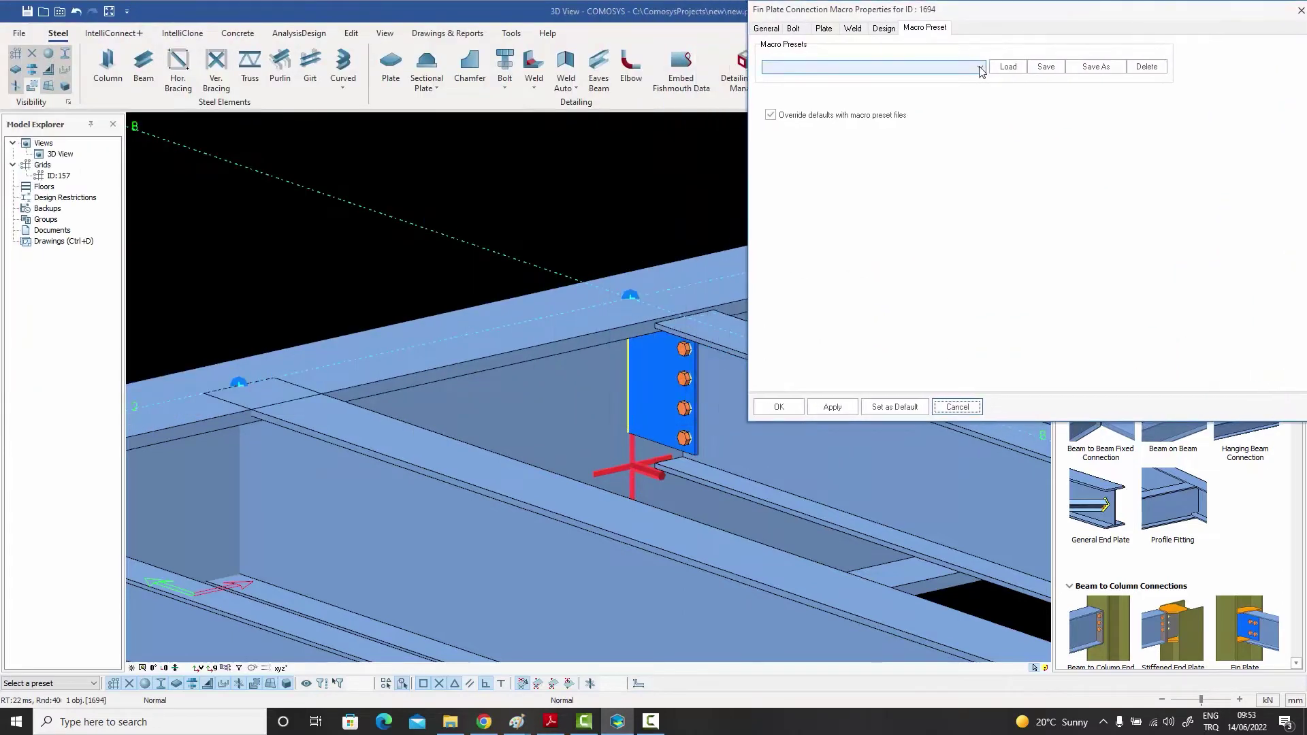
click(980, 67)
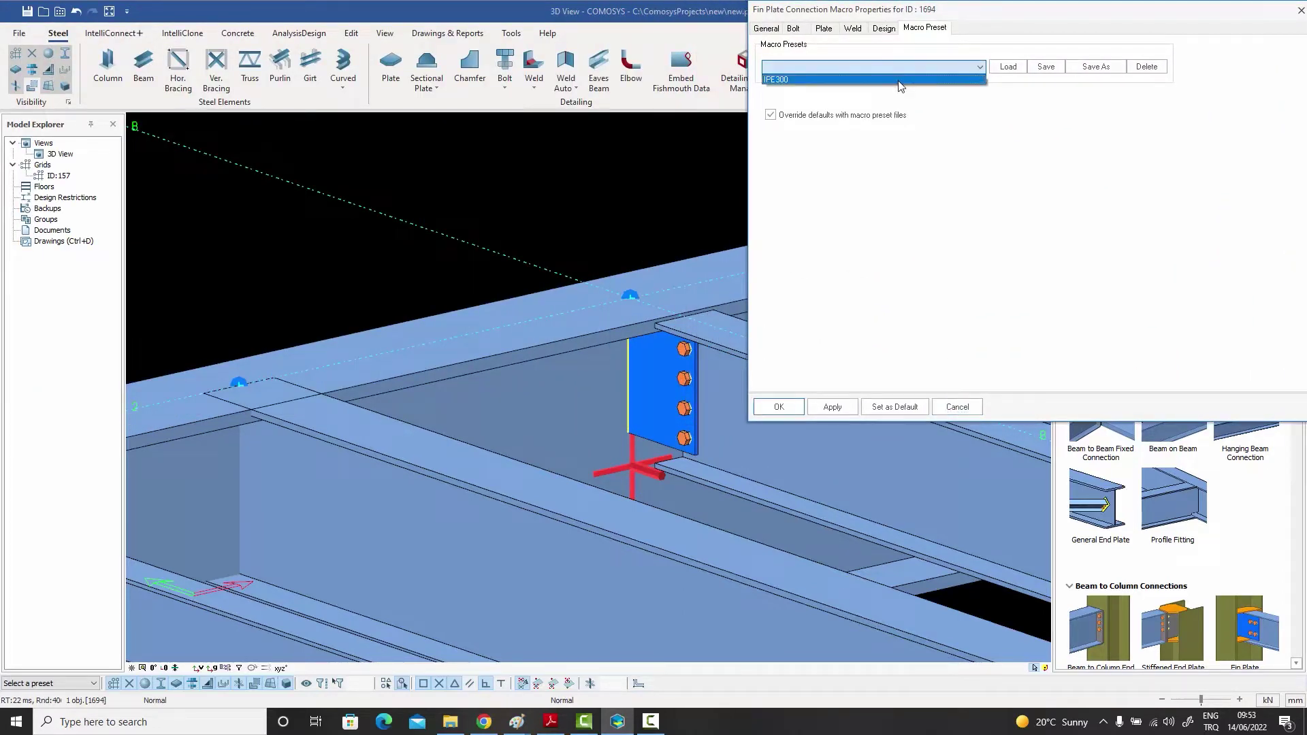
click(900, 80)
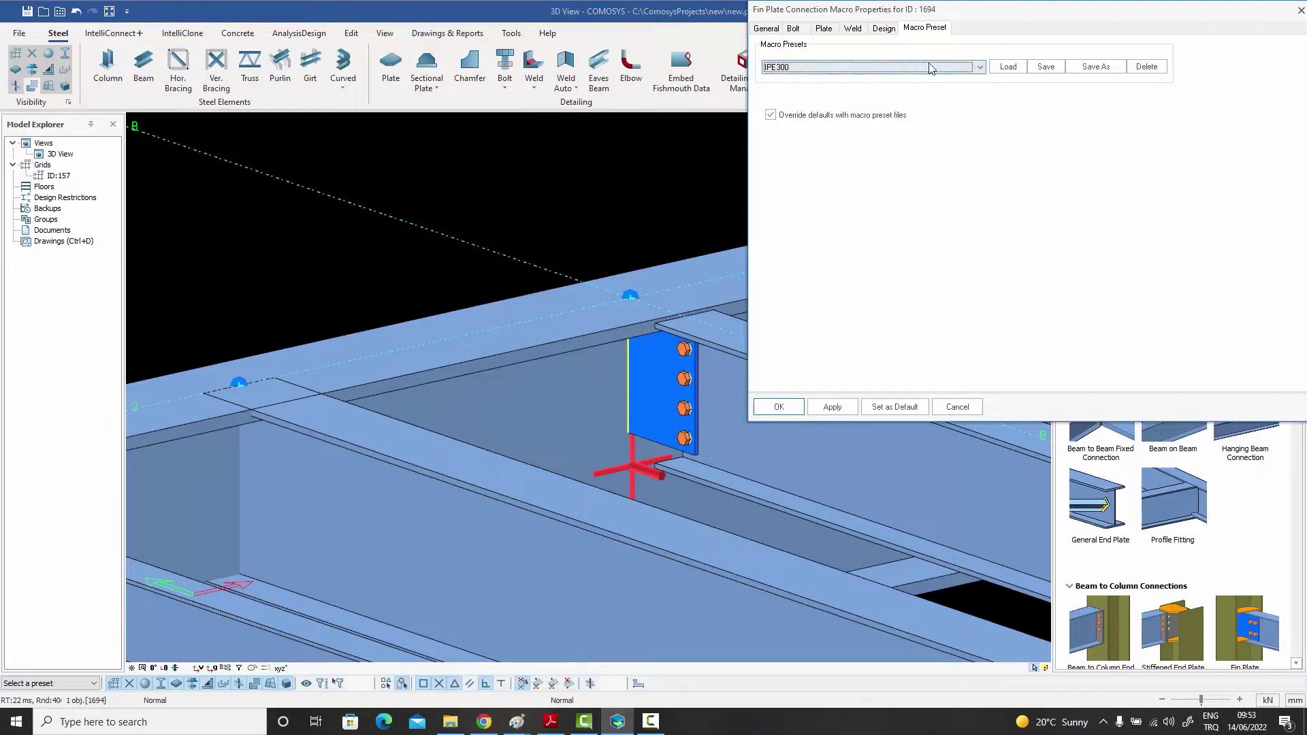
click(1008, 67)
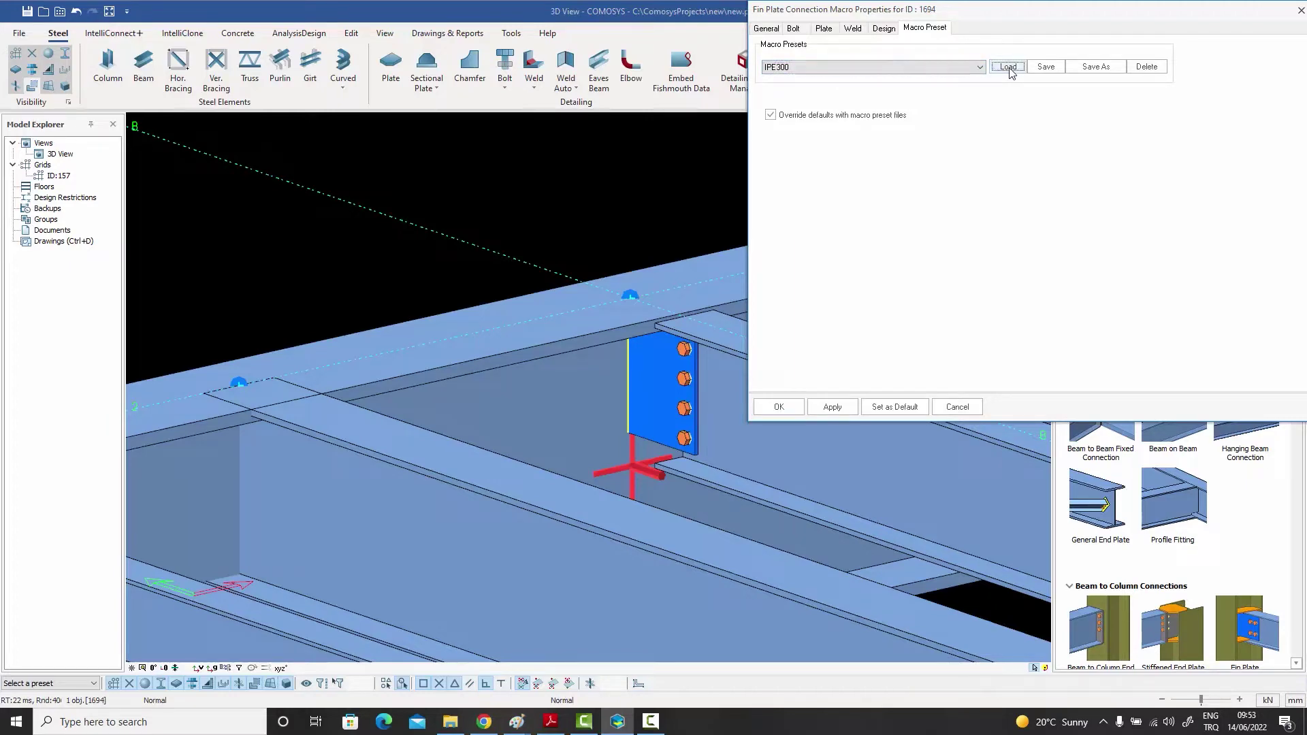
click(782, 408)
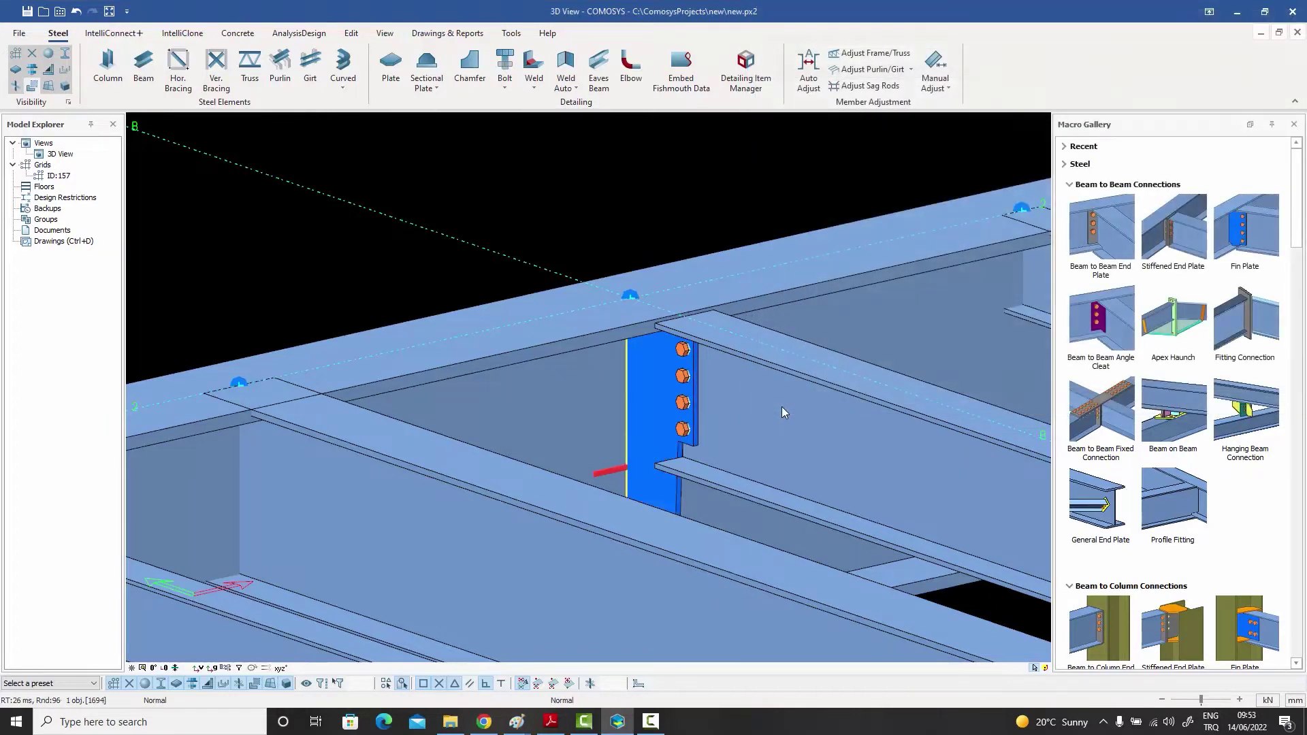
Compare the fin plates along the main beam and check the profile properties of the three nearest connected secondary beams
scroll(685, 205, down, 3)
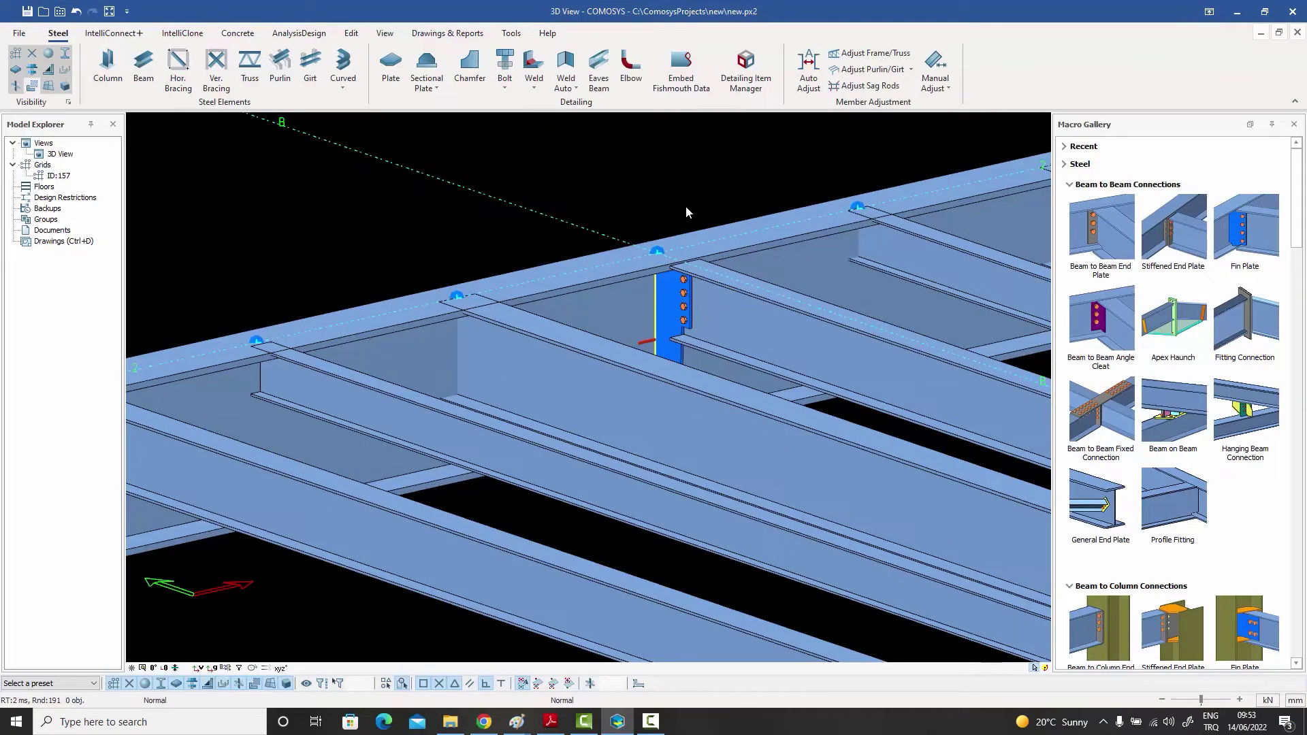
scroll(589, 280, up, 3)
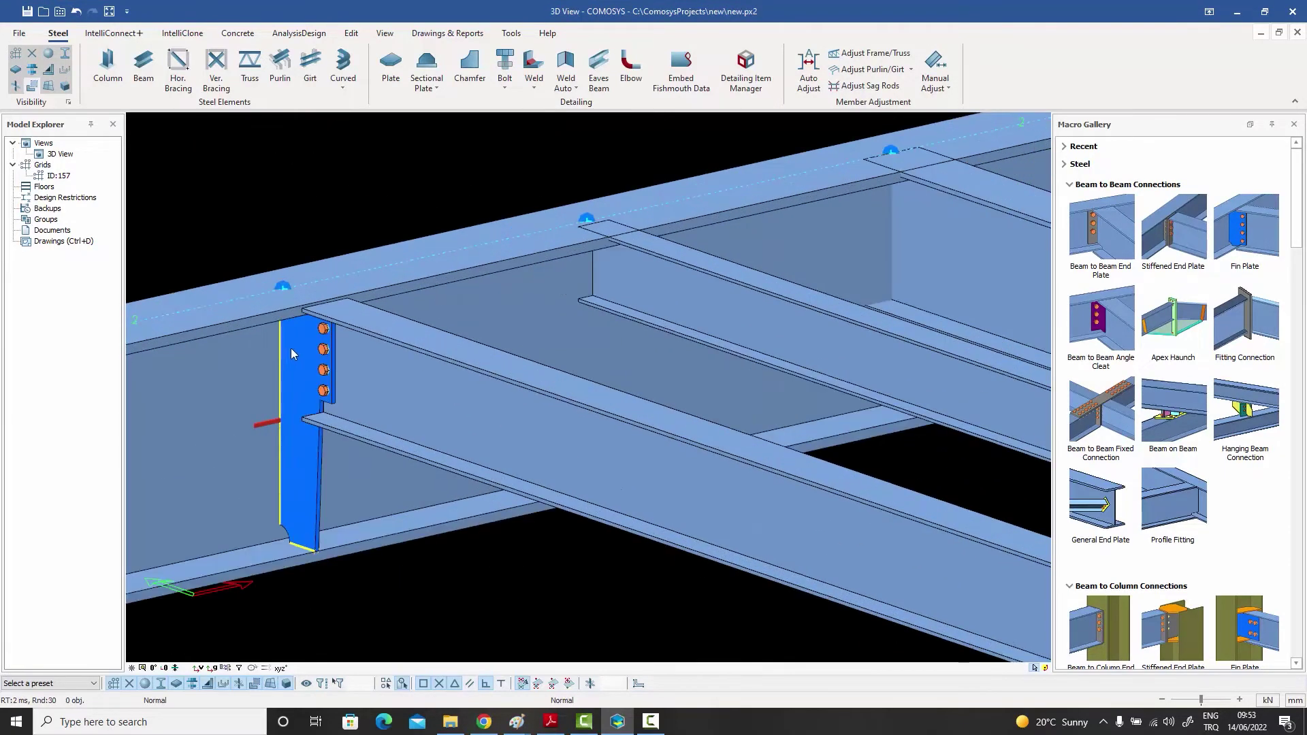
middle_drag(786, 235, 737, 280)
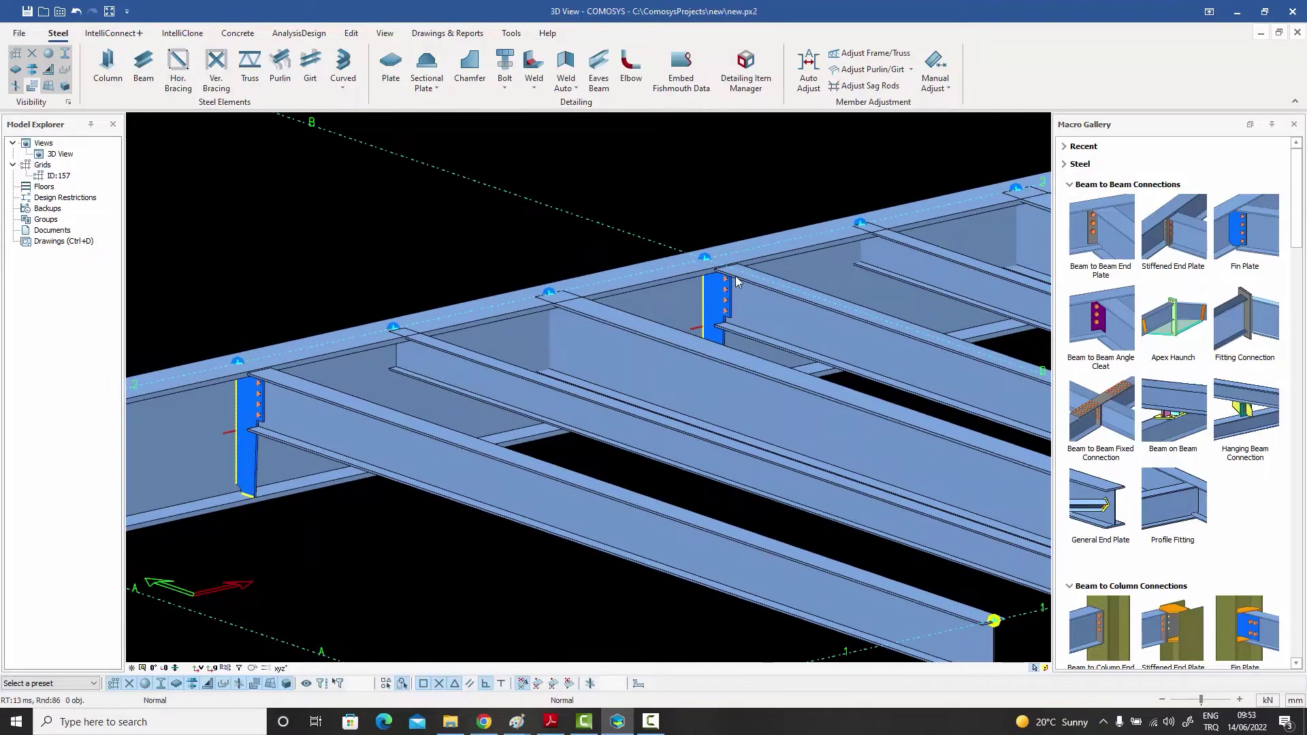
scroll(737, 279, up, 3)
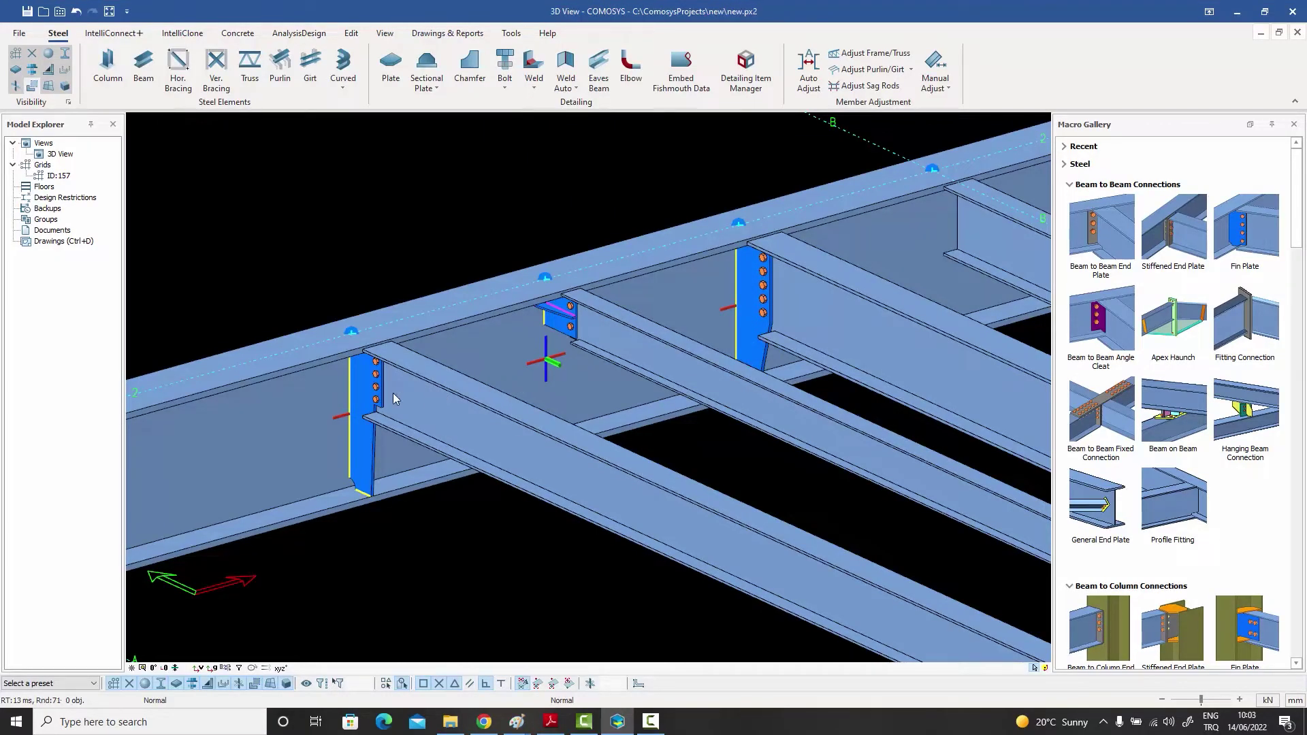
double_click(484, 431)
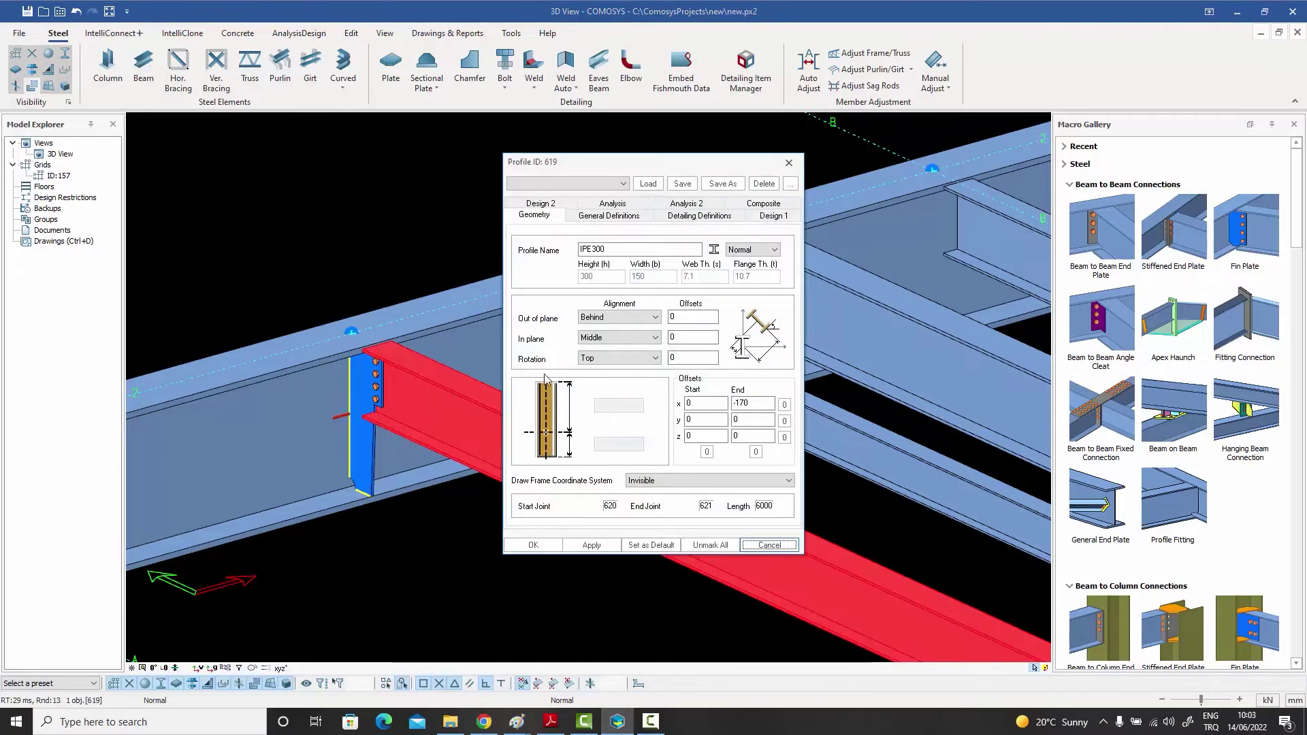
click(789, 166)
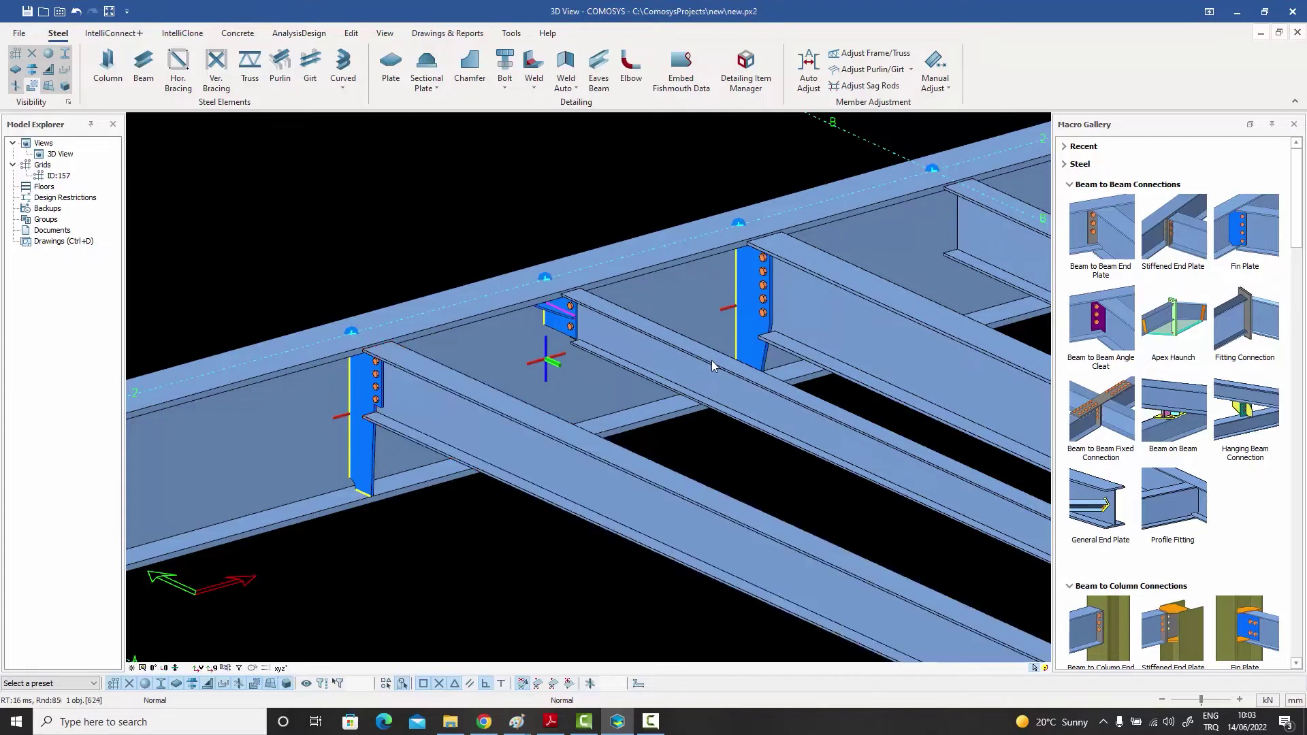
double_click(709, 365)
click(789, 163)
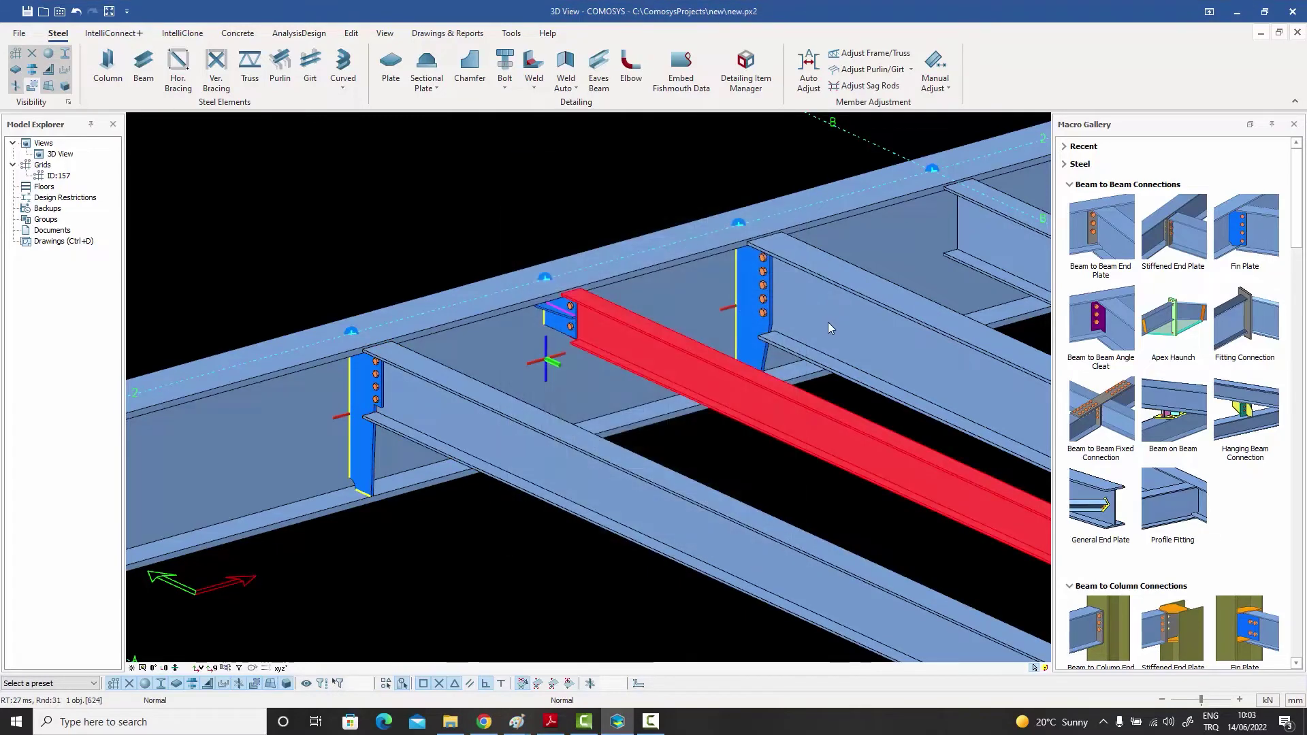
double_click(828, 322)
click(789, 162)
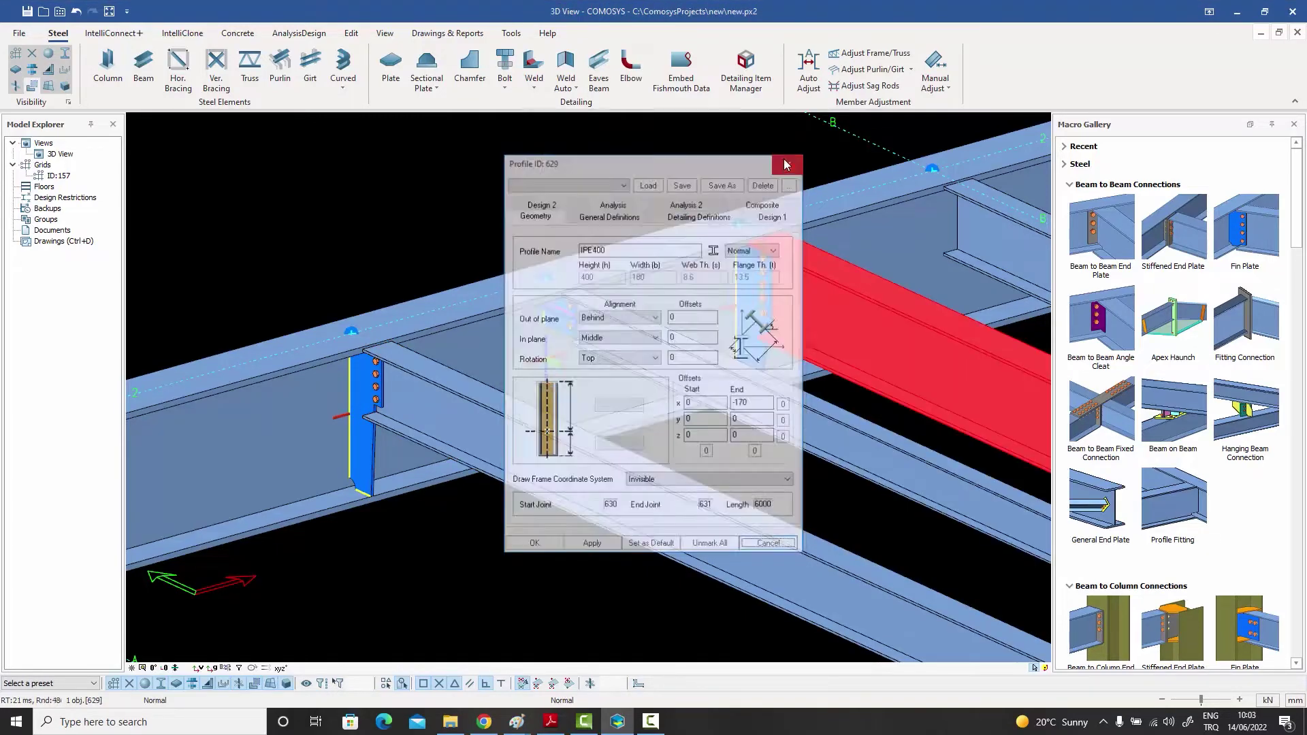
Inspect the general settings of the fin plate connection on the shallow secondary beam and list the available macro presets
scroll(598, 307, up, 2)
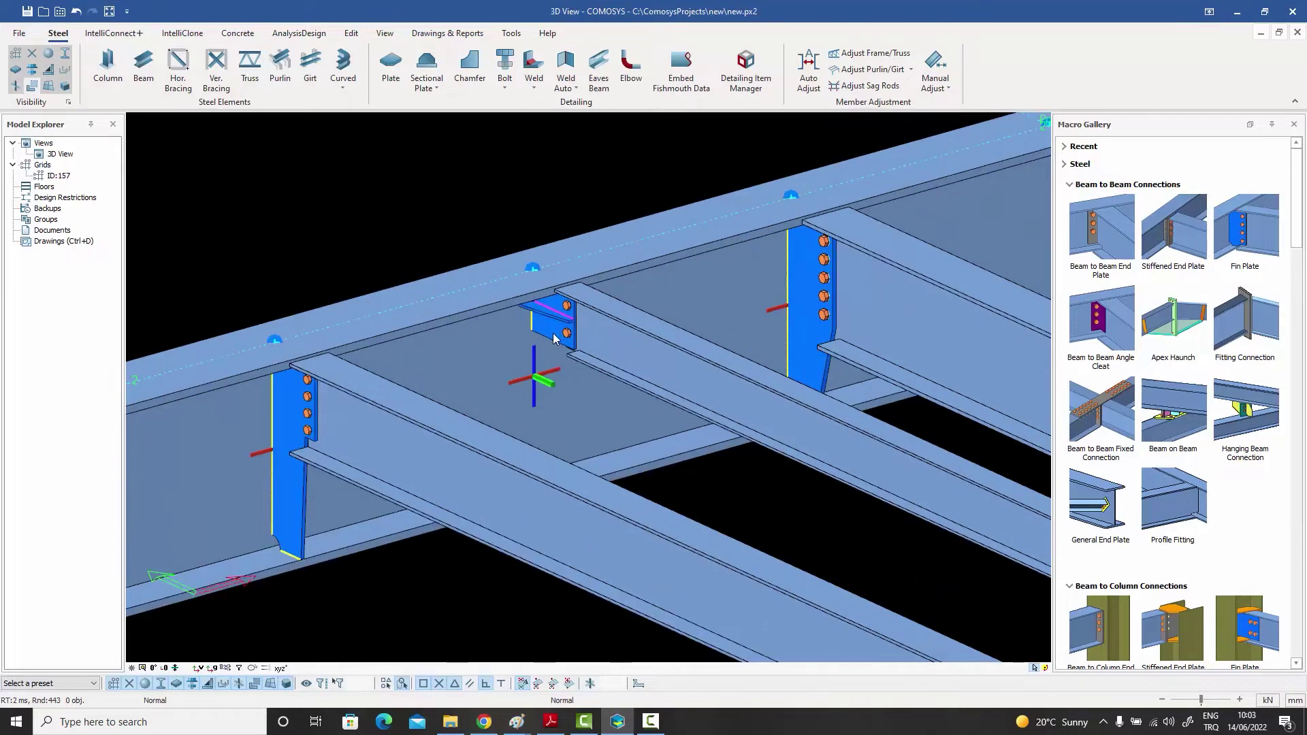
click(555, 339)
double_click(554, 339)
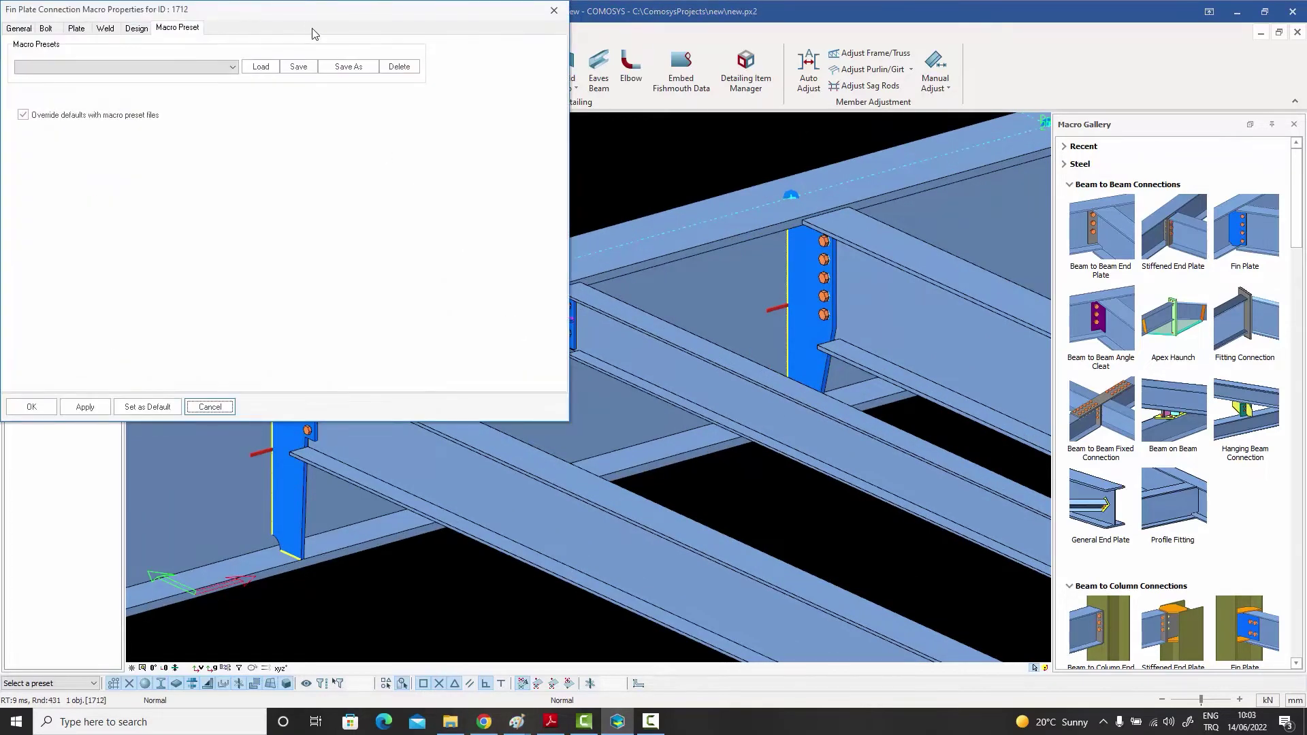
drag(312, 14, 1060, 70)
click(766, 86)
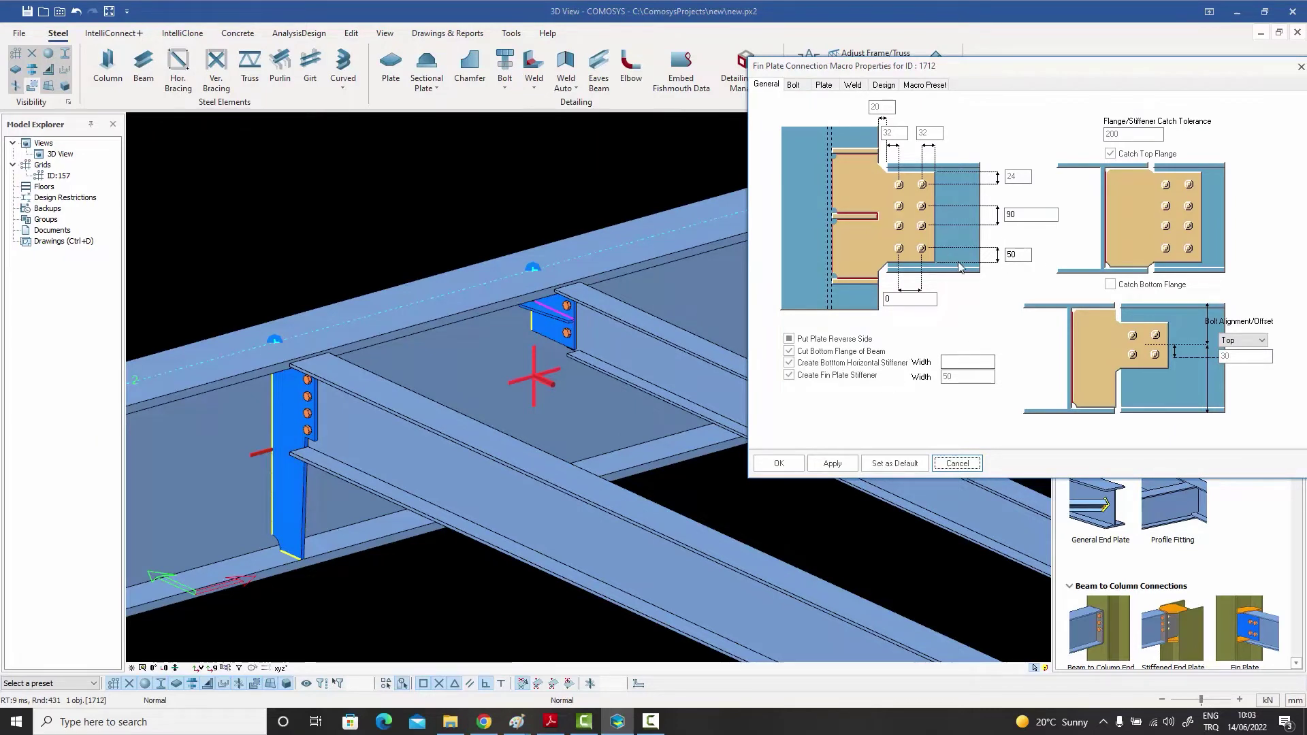
click(927, 85)
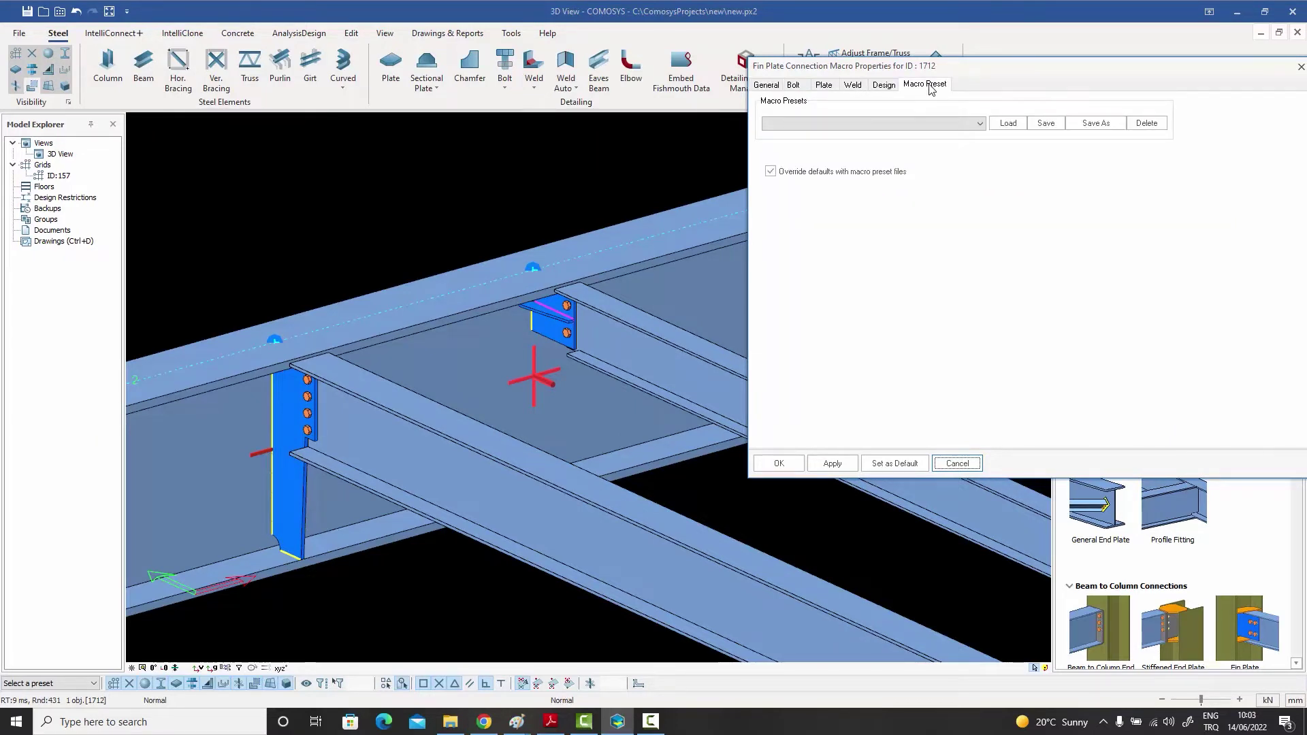
click(978, 125)
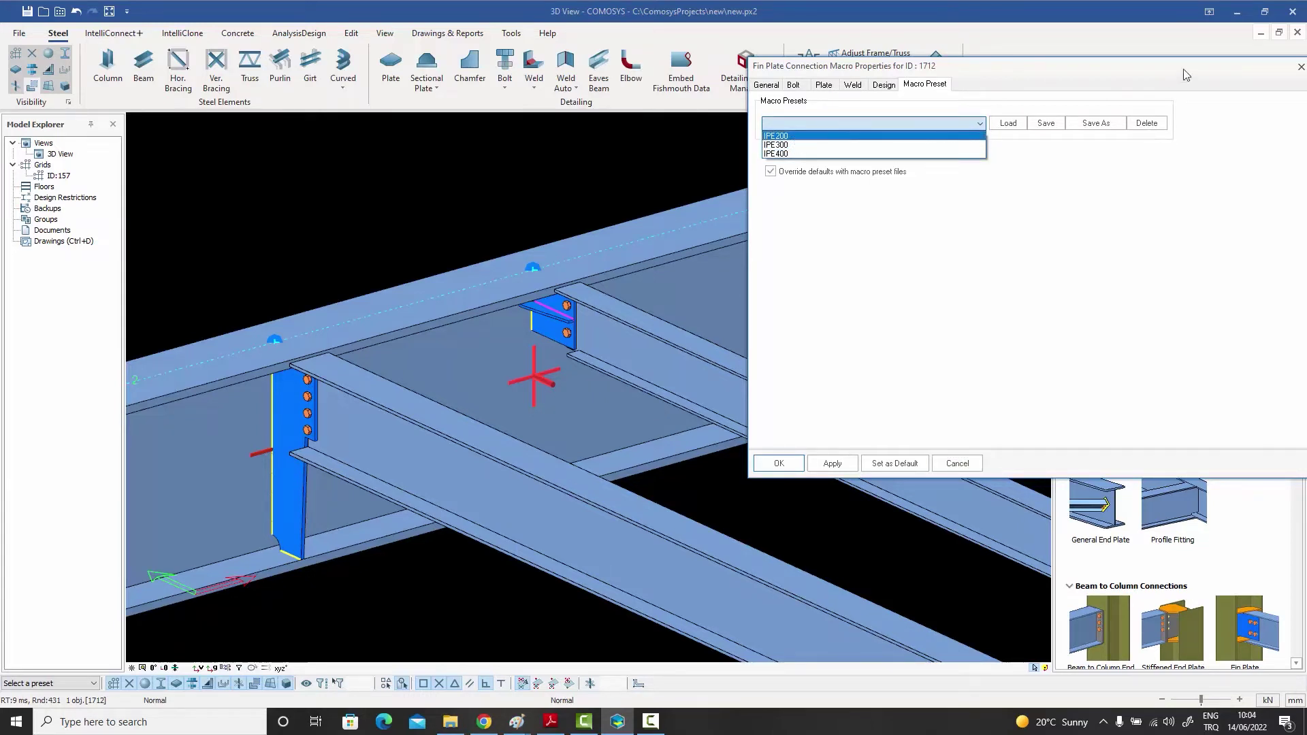
Inspect the general settings and available macro presets of the fin plate connection on the neighbouring deep secondary beam, making no changes
click(1269, 62)
drag(1246, 70, 1166, 76)
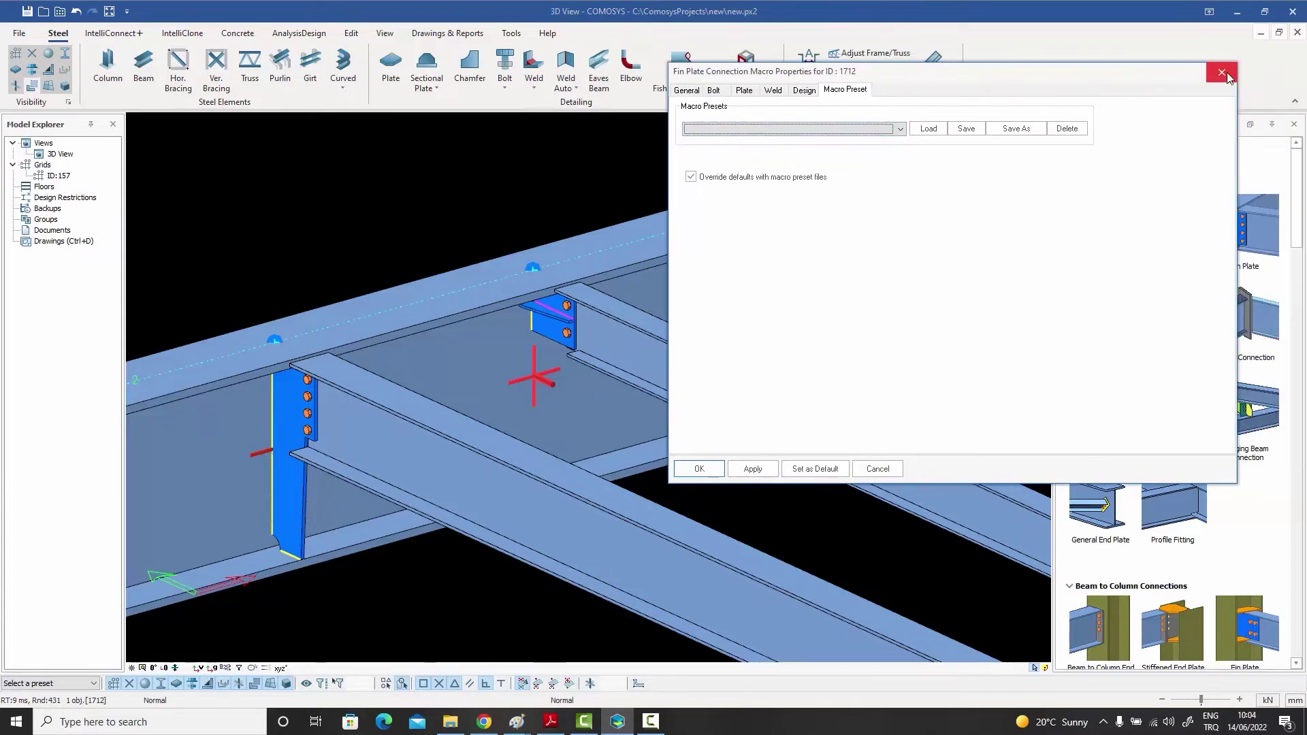
click(1221, 72)
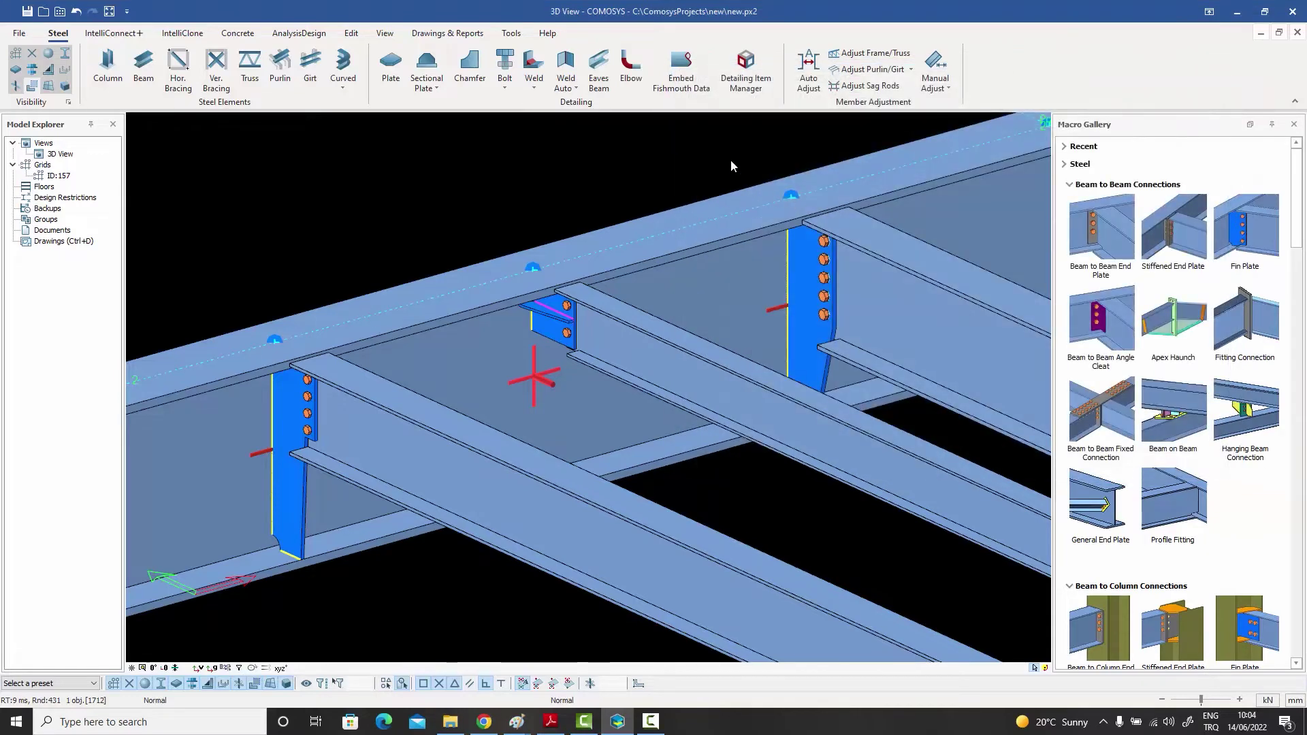
double_click(822, 289)
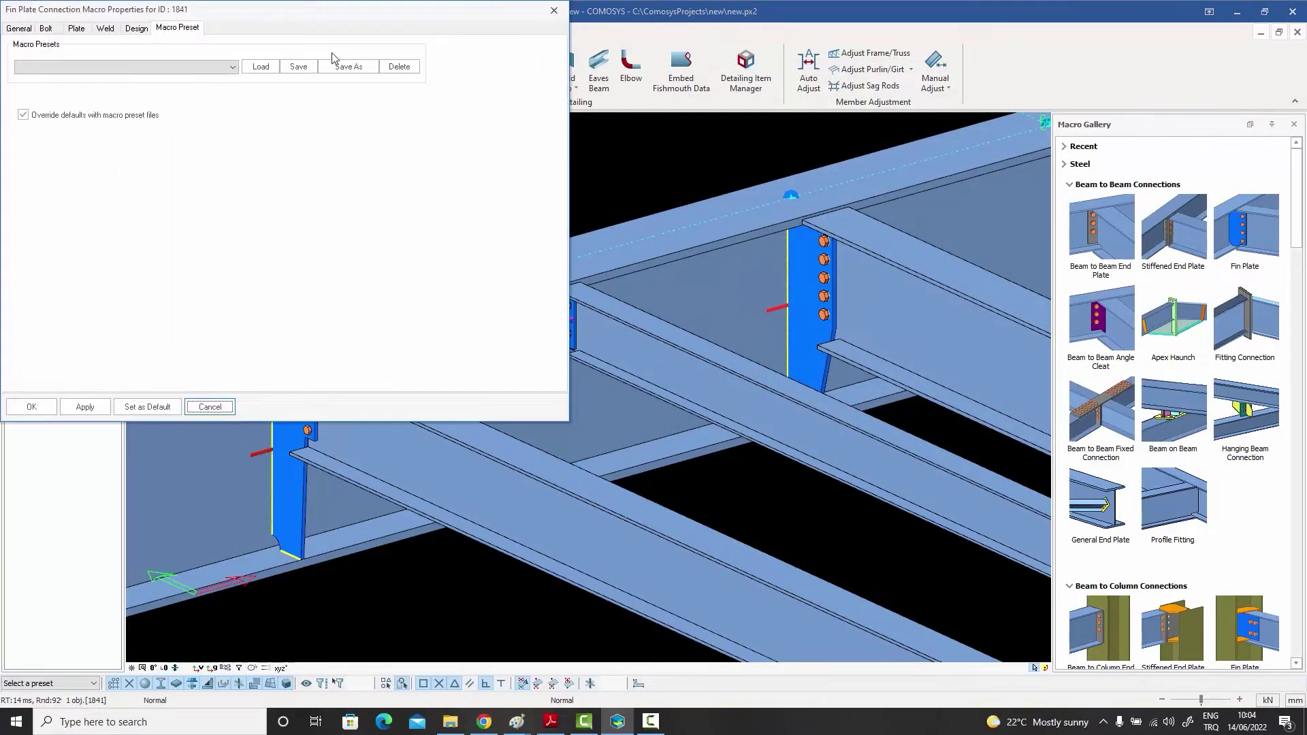
drag(298, 13, 927, 82)
click(649, 97)
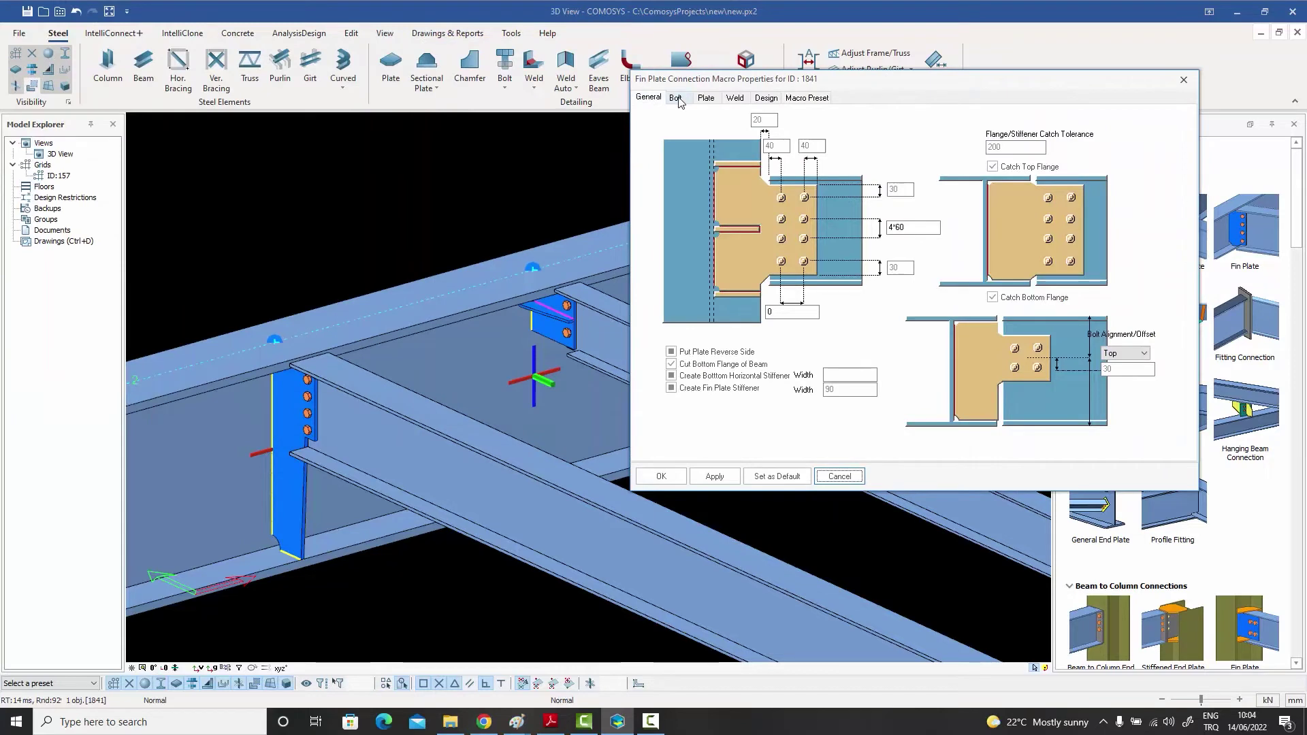
click(806, 98)
click(687, 136)
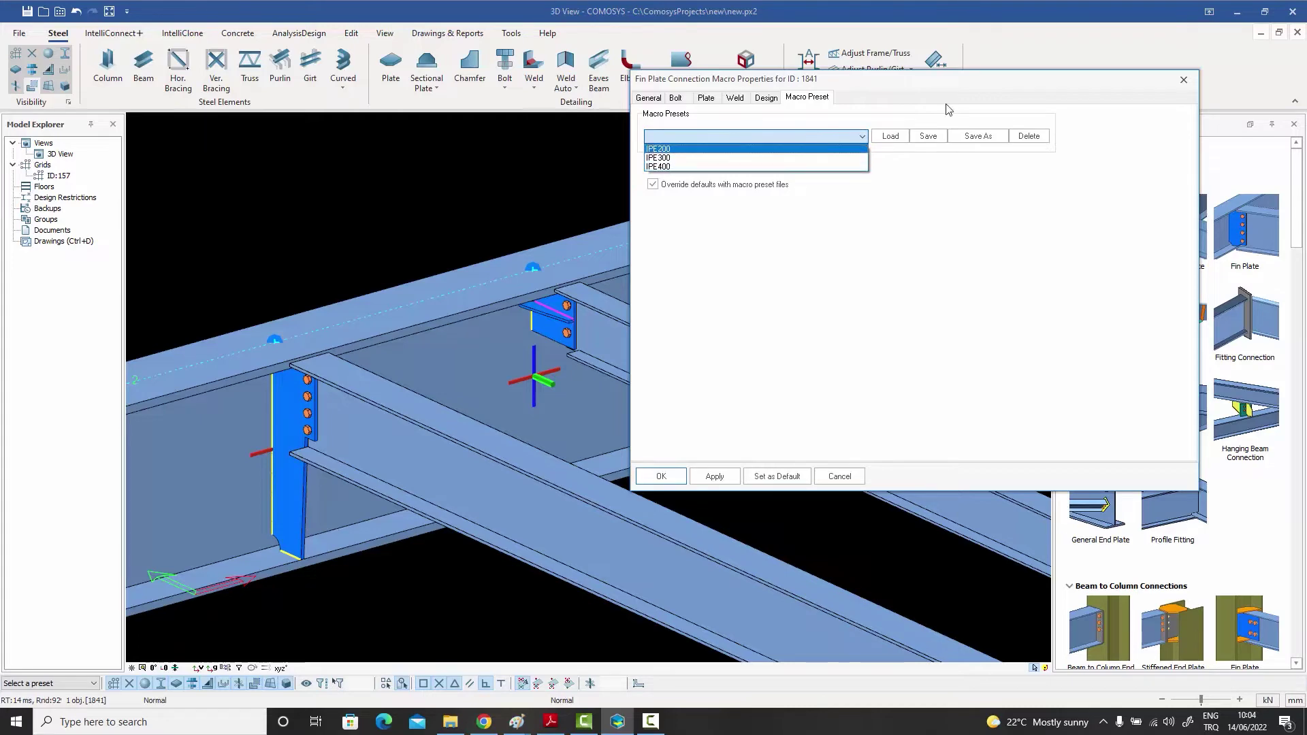
click(1185, 81)
click(1185, 81)
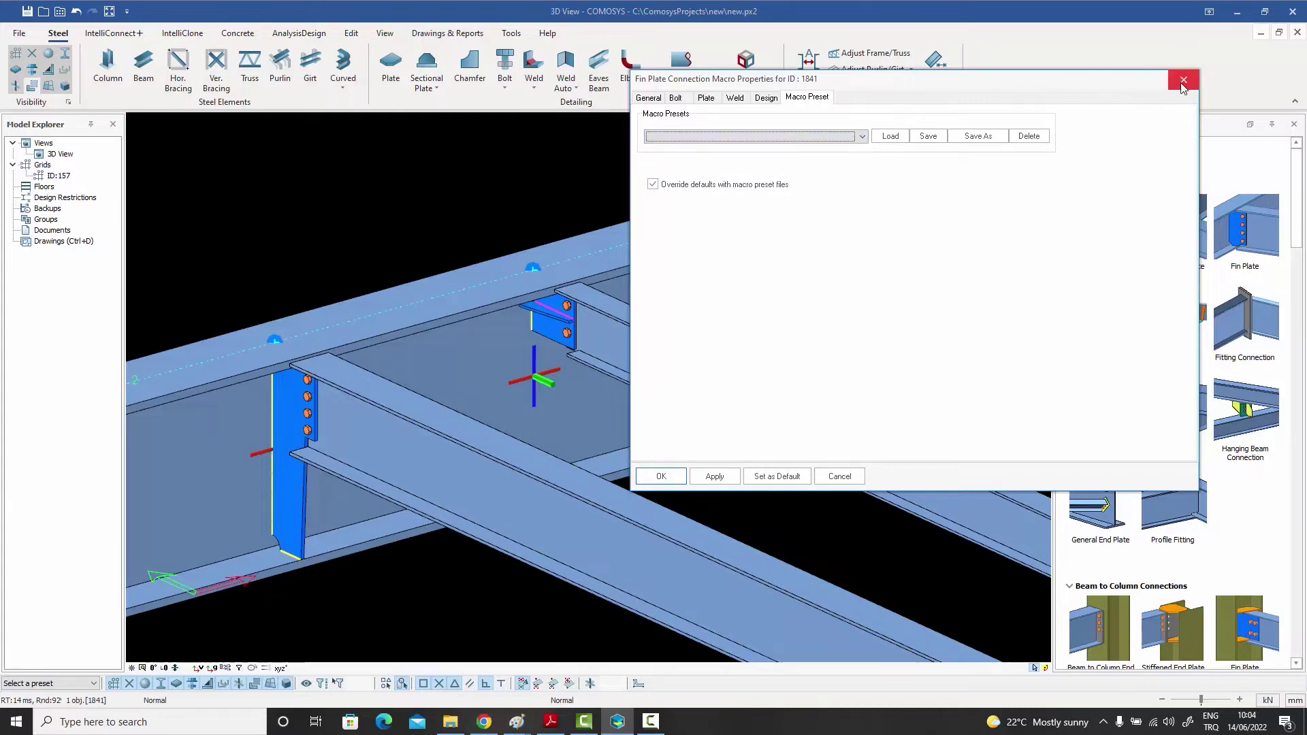
Check the profile properties of the secondary beam at grid line B and the two beams beyond it
scroll(613, 211, down, 3)
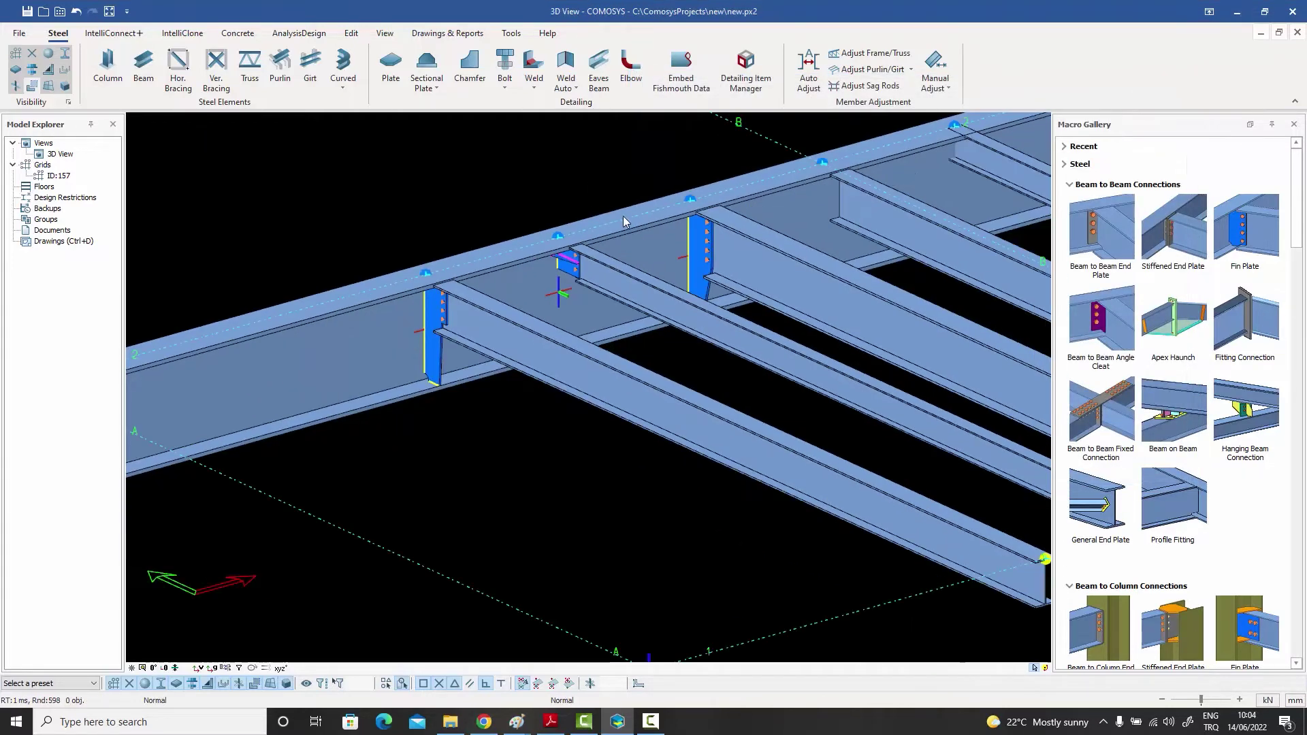
middle_drag(623, 215, 449, 332)
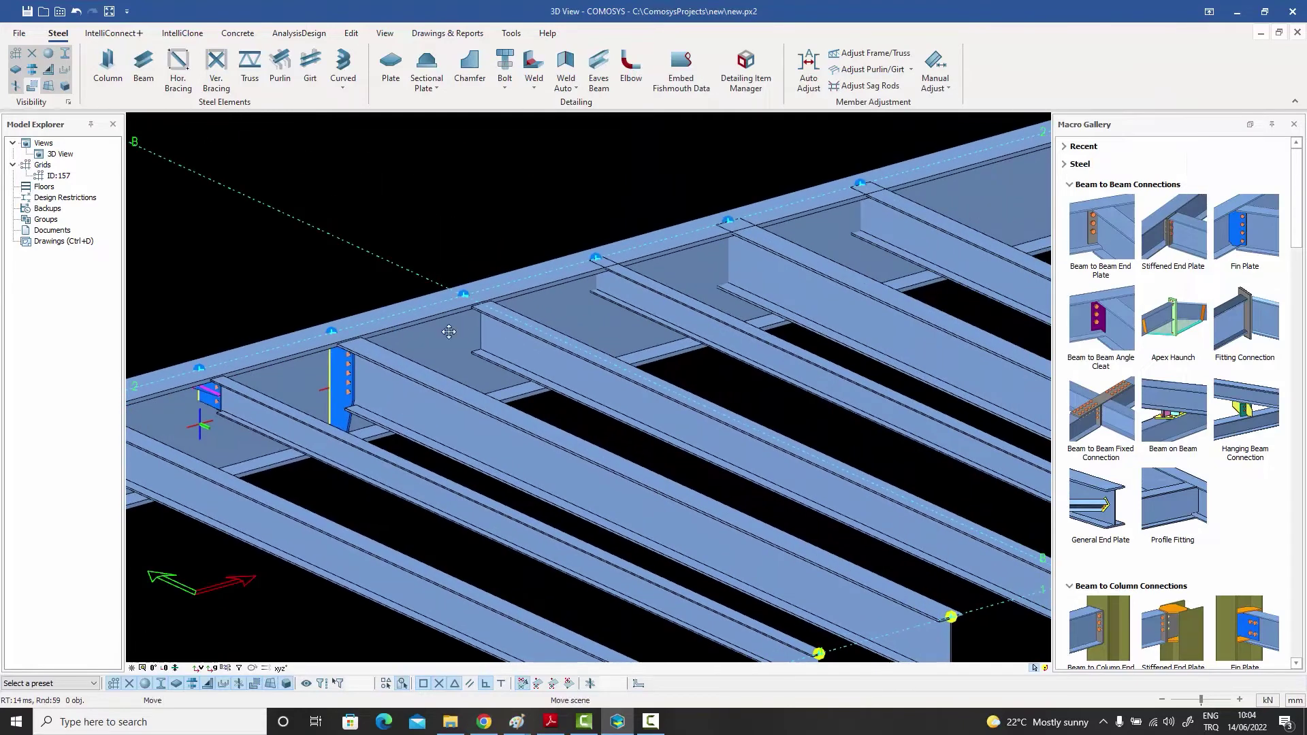
double_click(536, 351)
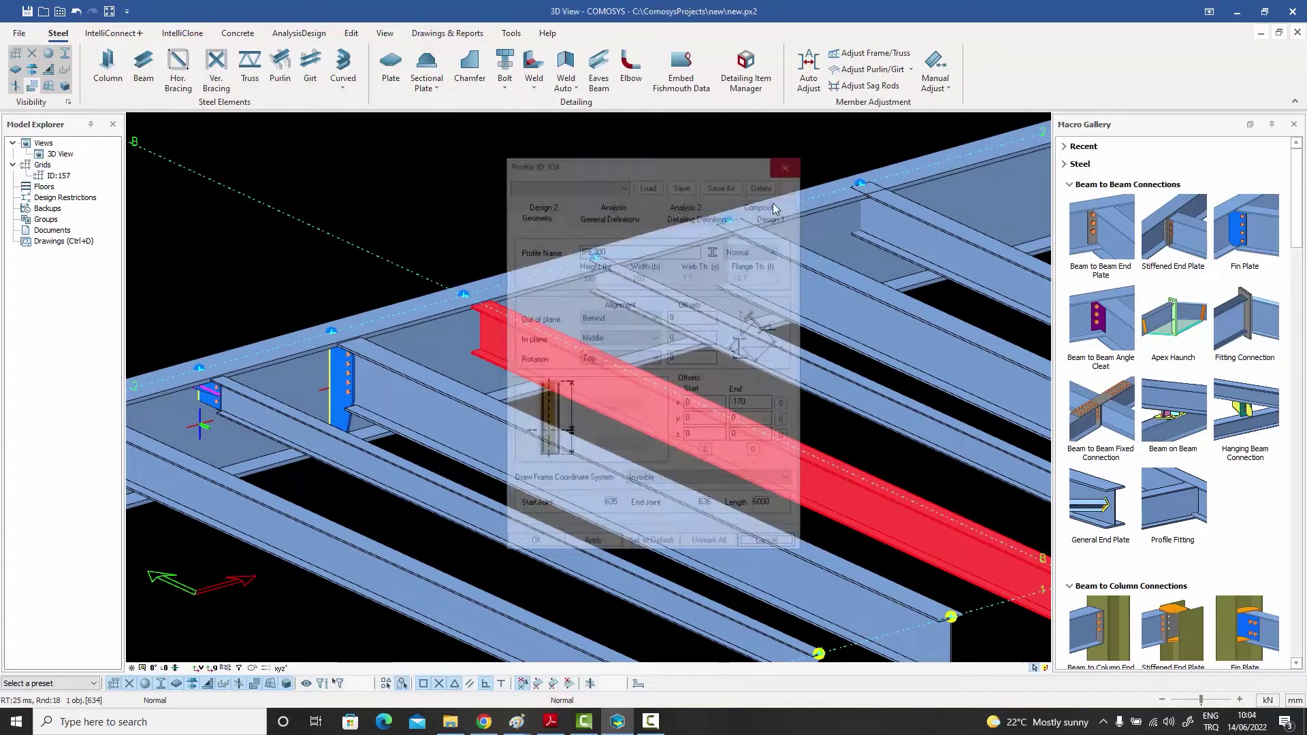
double_click(701, 317)
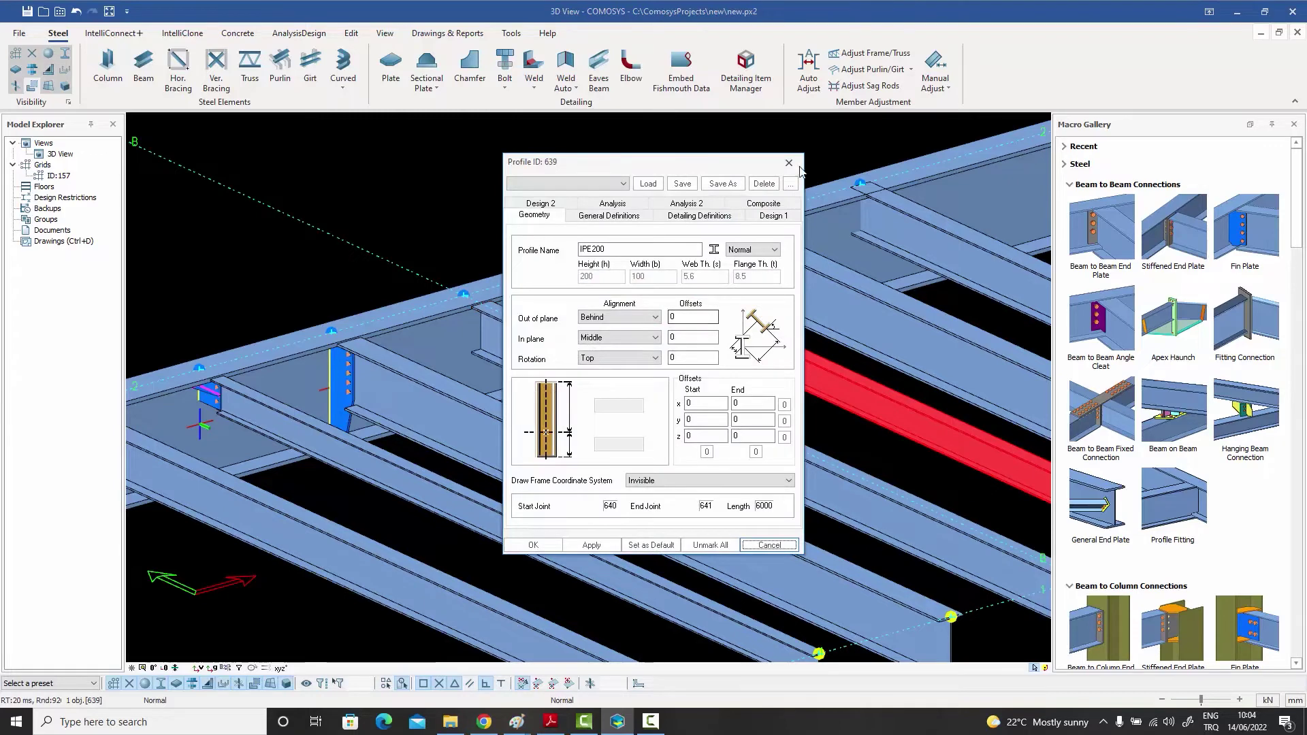
click(789, 163)
double_click(791, 278)
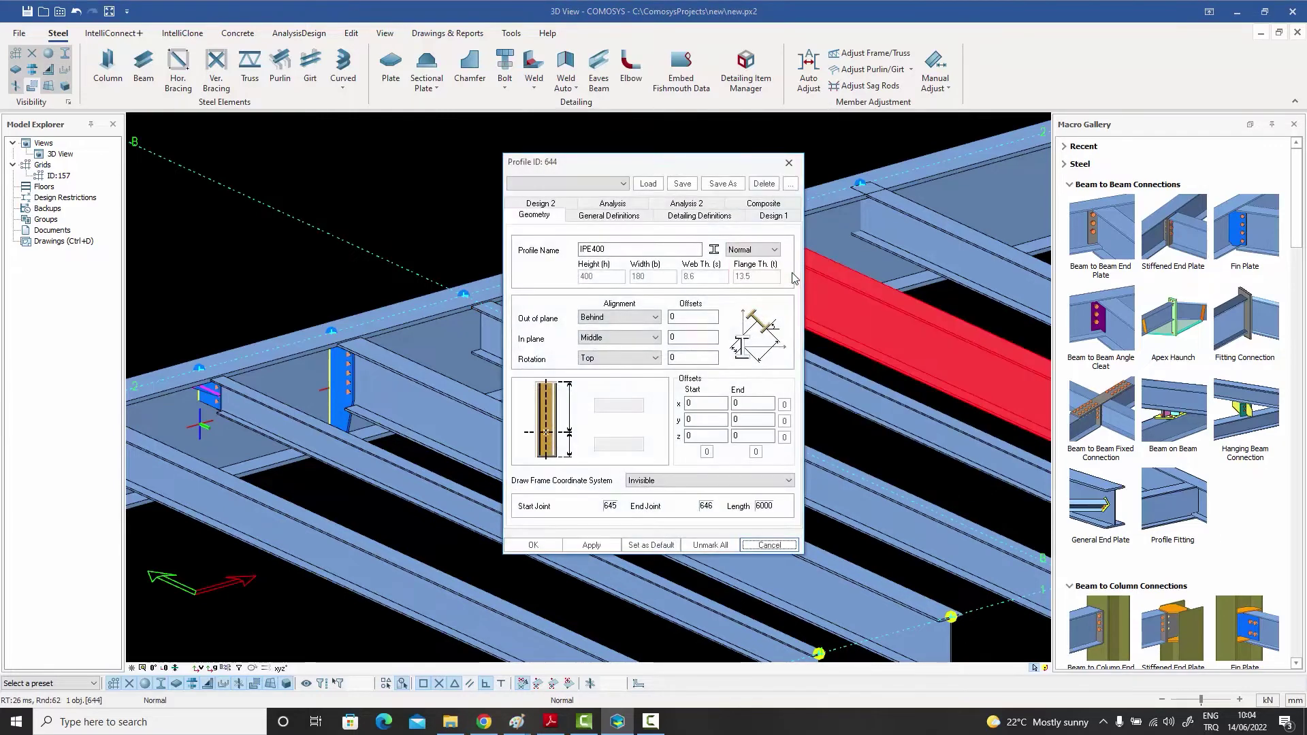
click(788, 162)
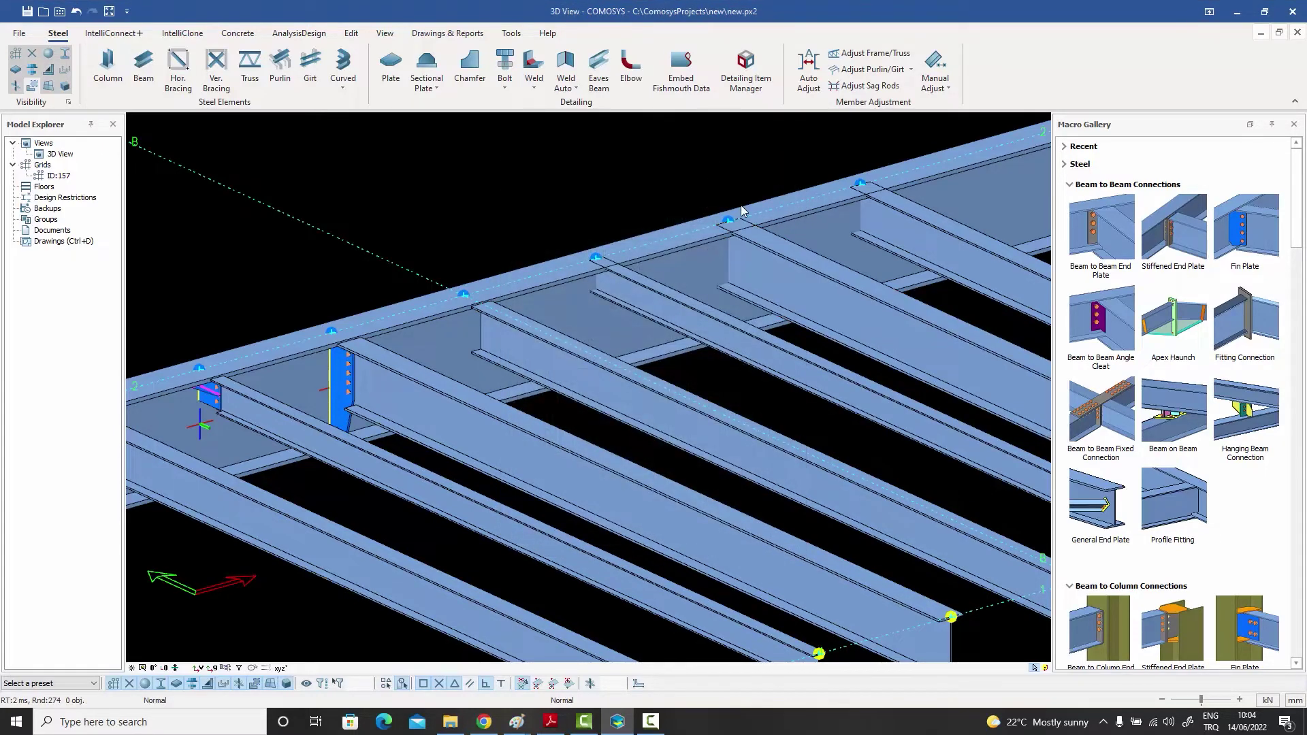
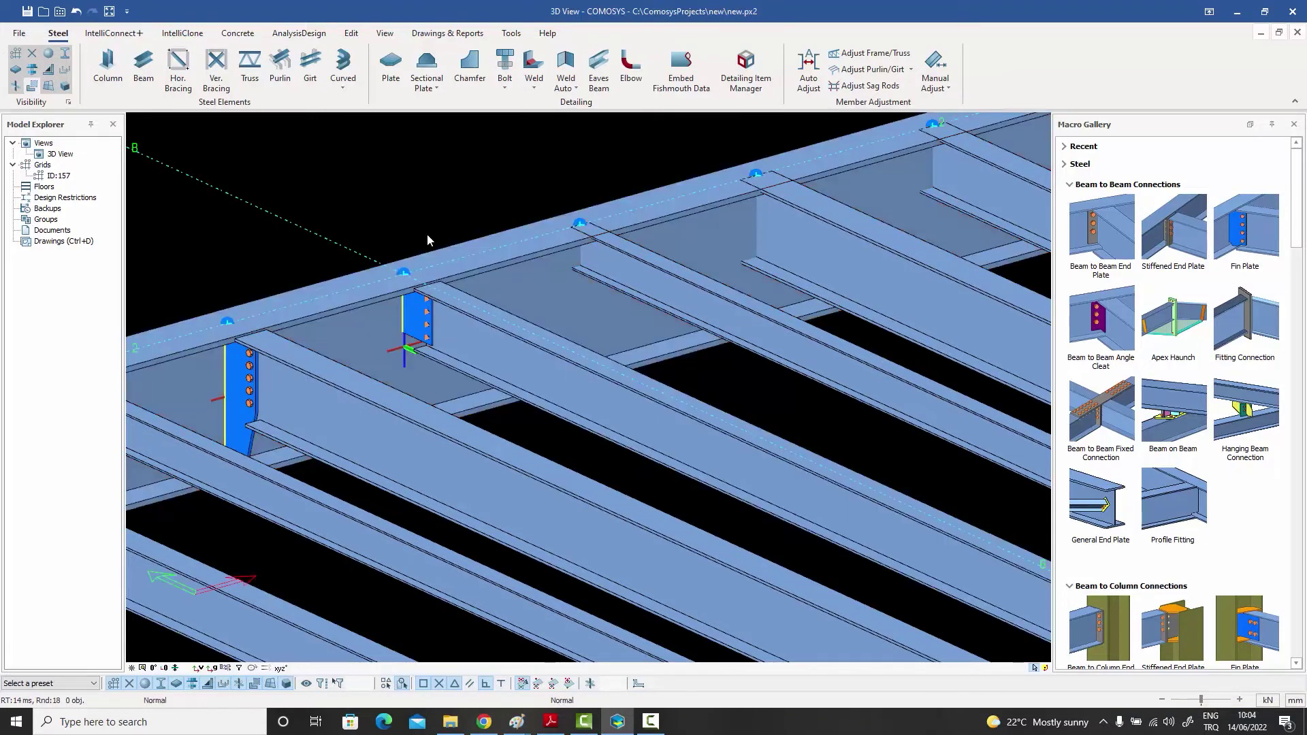
Load the IPE300 macro preset into the four-bolt fin plate connection at grid line B and accept it
scroll(427, 300, up, 4)
double_click(427, 338)
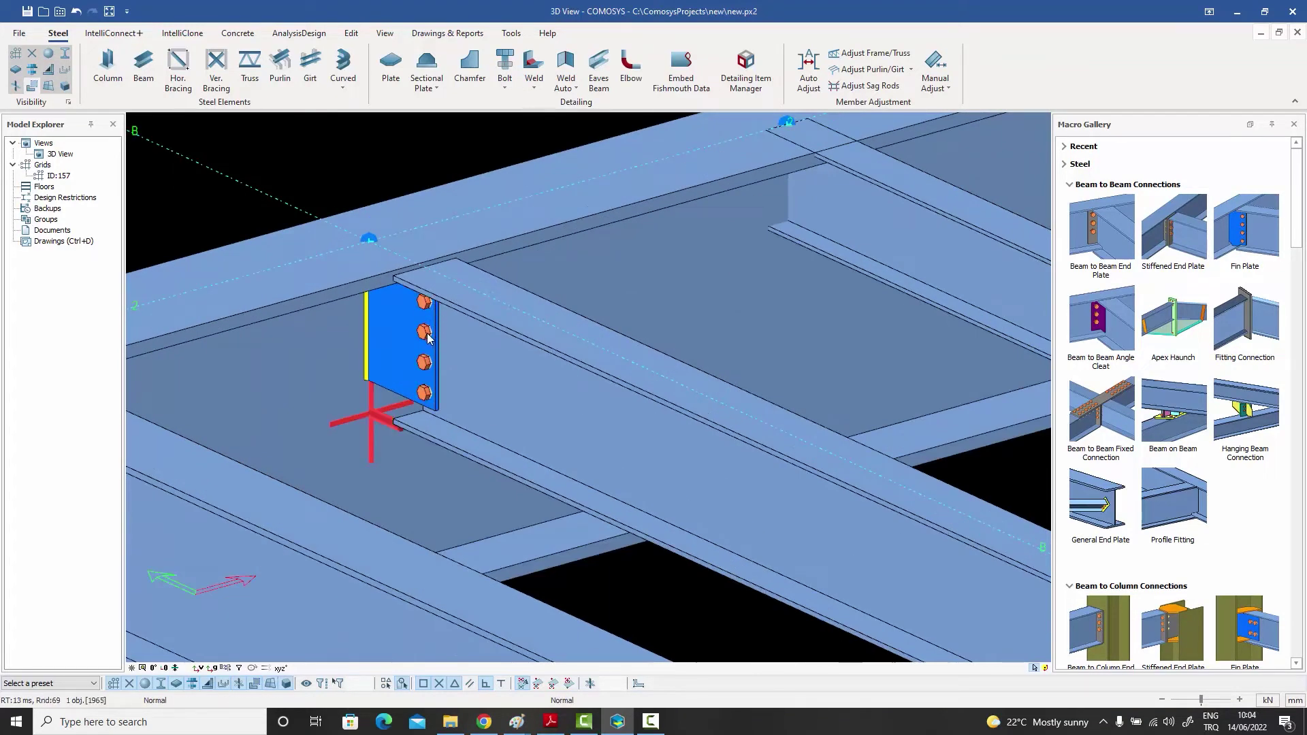
drag(286, 15, 1009, 24)
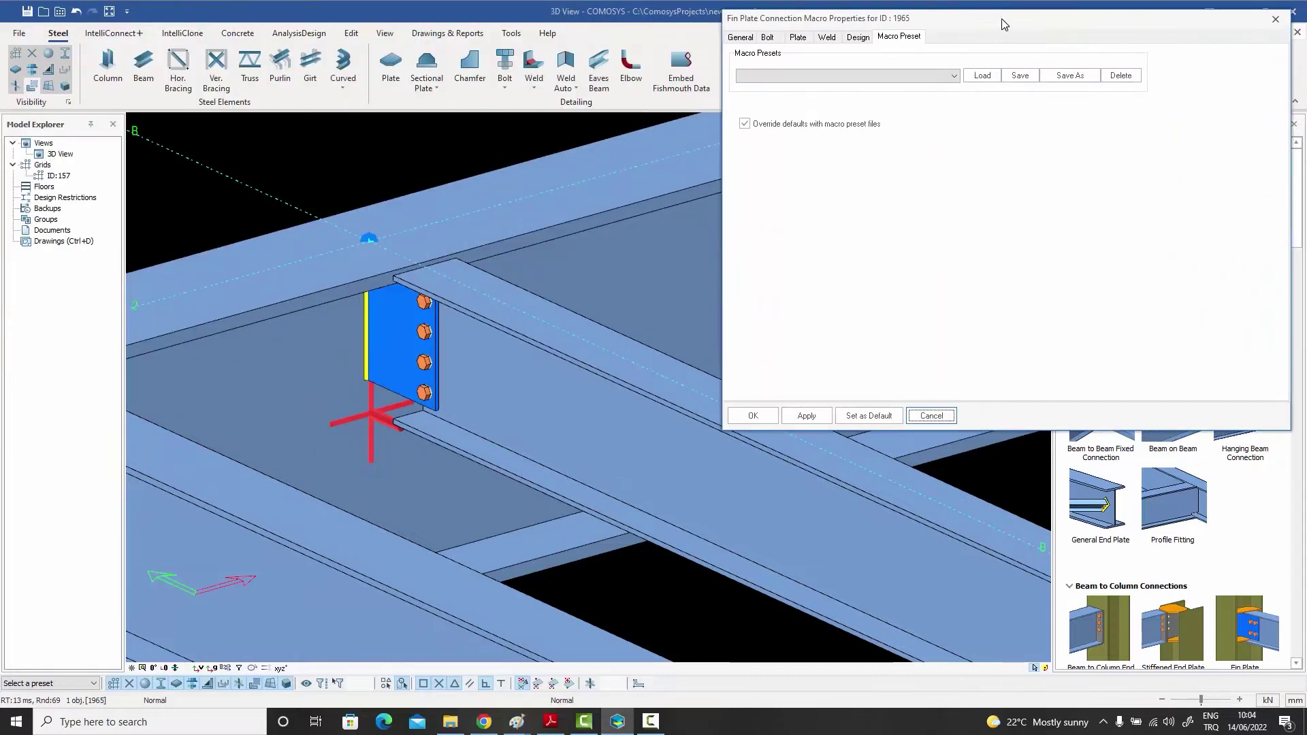
click(954, 75)
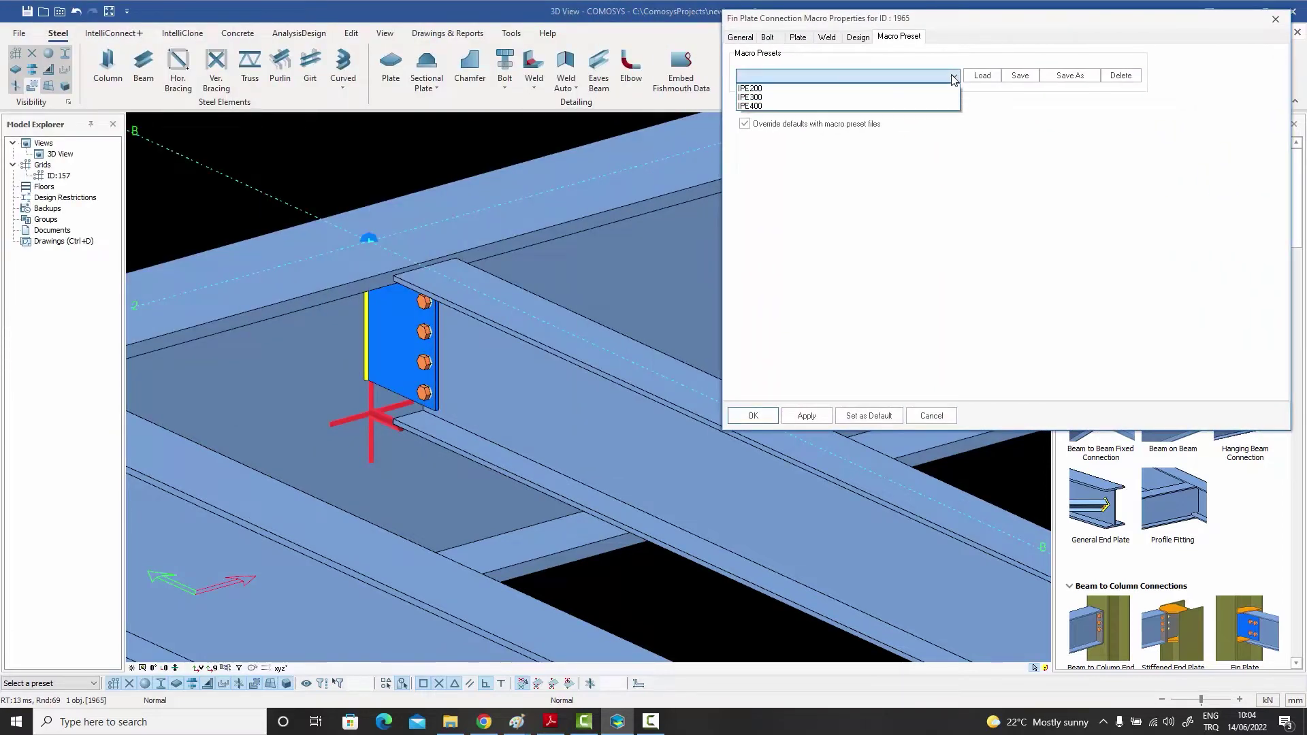
click(878, 97)
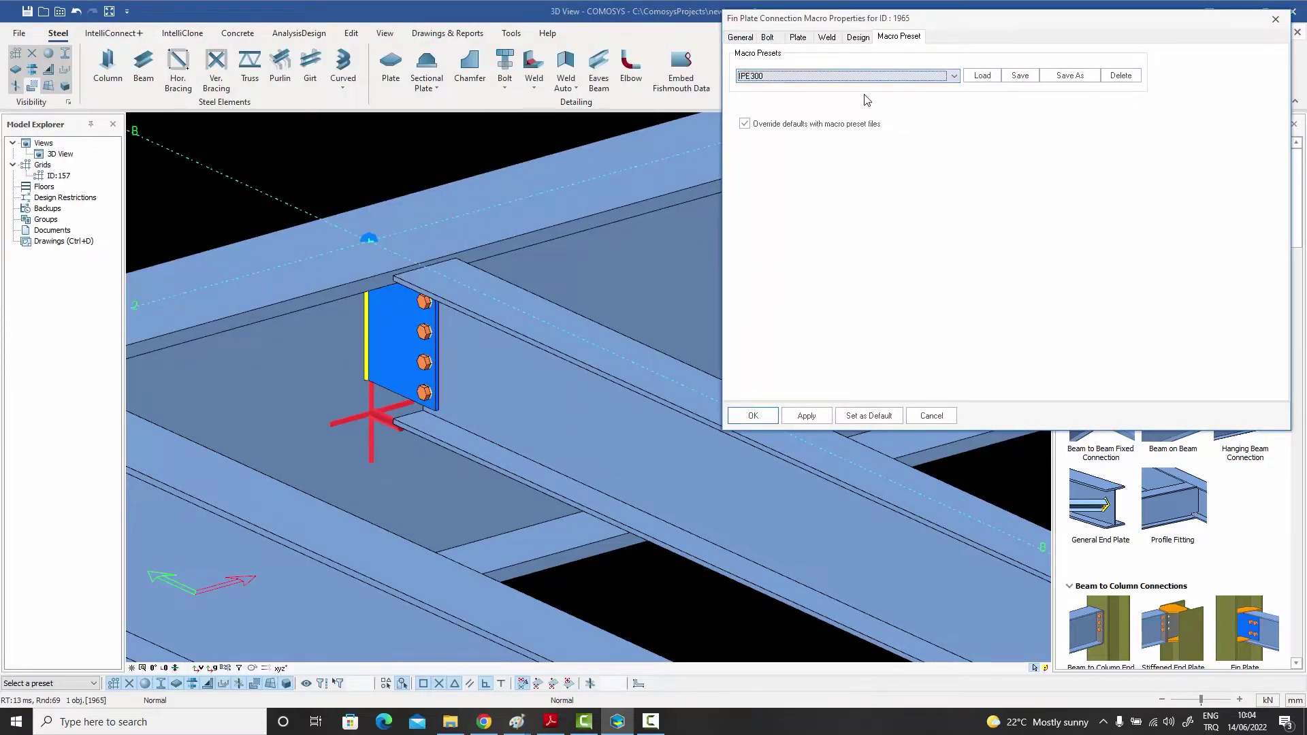
click(983, 76)
click(752, 416)
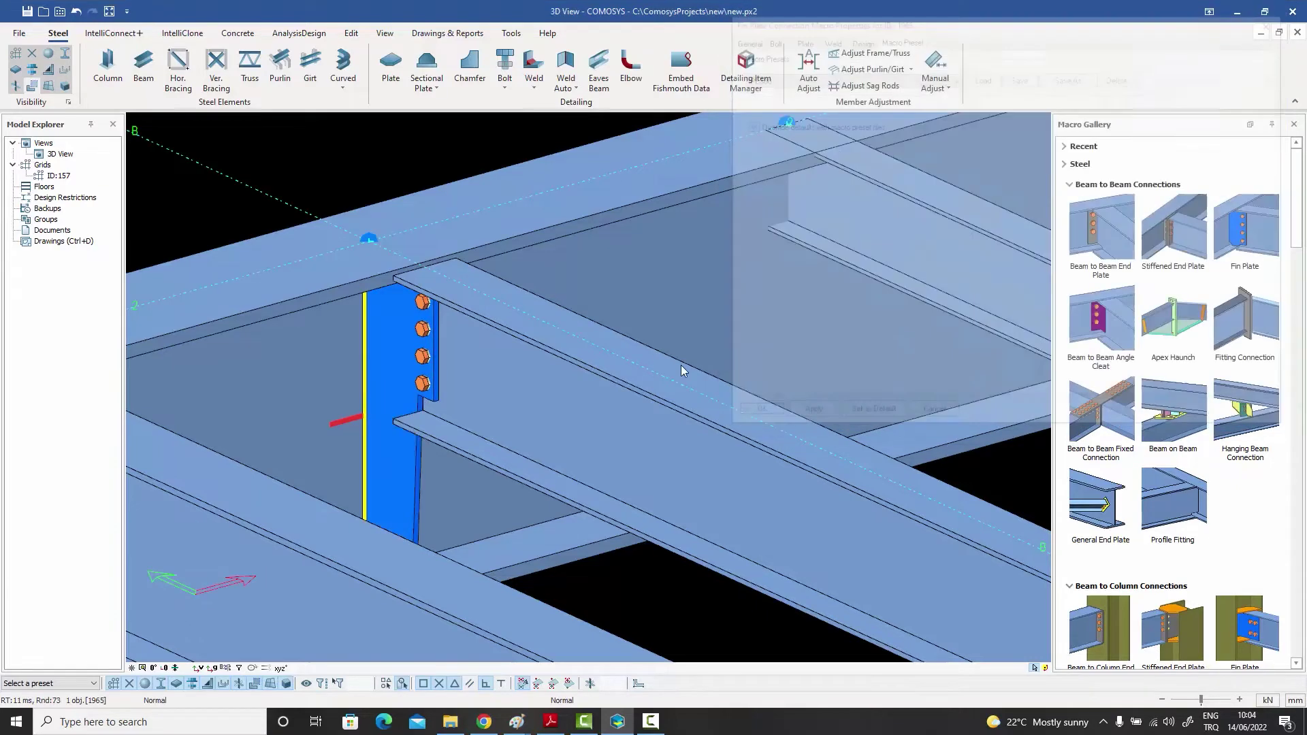
Create a Fin Plate connection between the main beam and the shallow secondary beam just beyond grid line B
scroll(767, 243, down, 1)
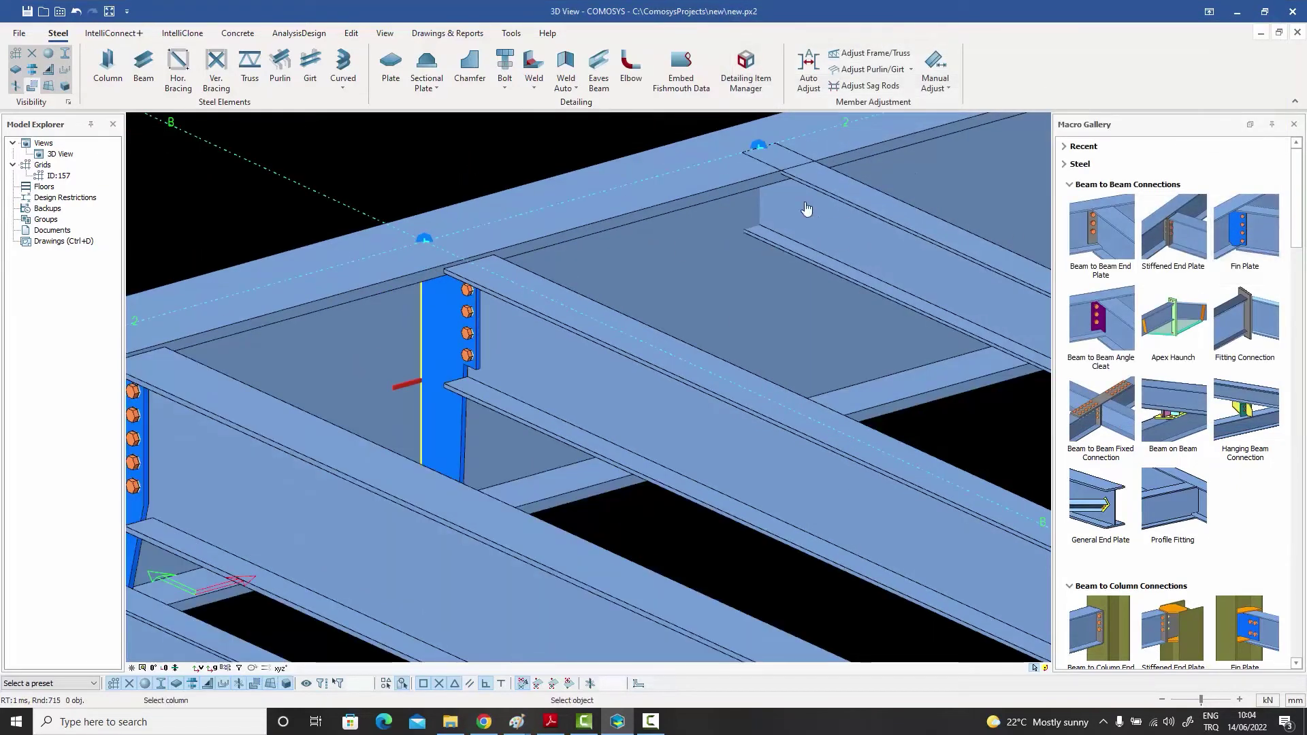
click(782, 227)
click(802, 229)
right_click(802, 232)
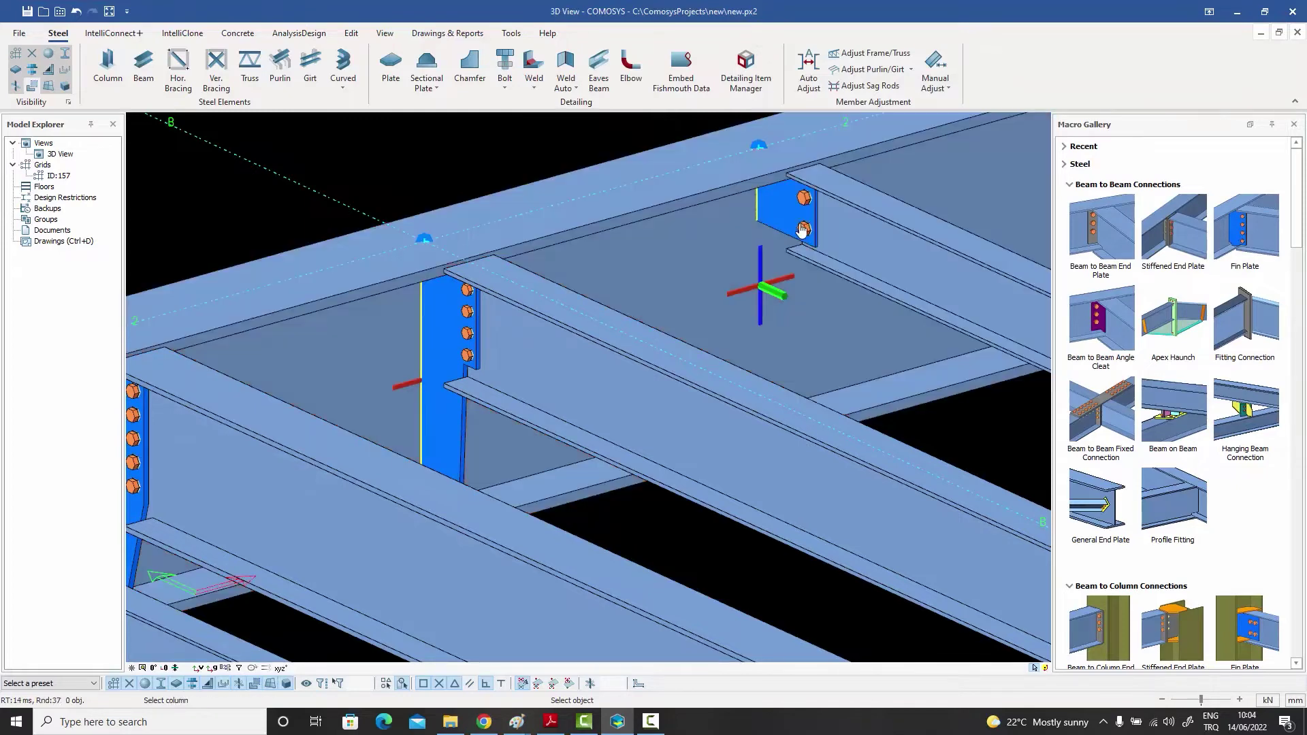
Load the IPE200 macro preset into the shallow secondary beam's new fin plate connection and accept it
double_click(790, 221)
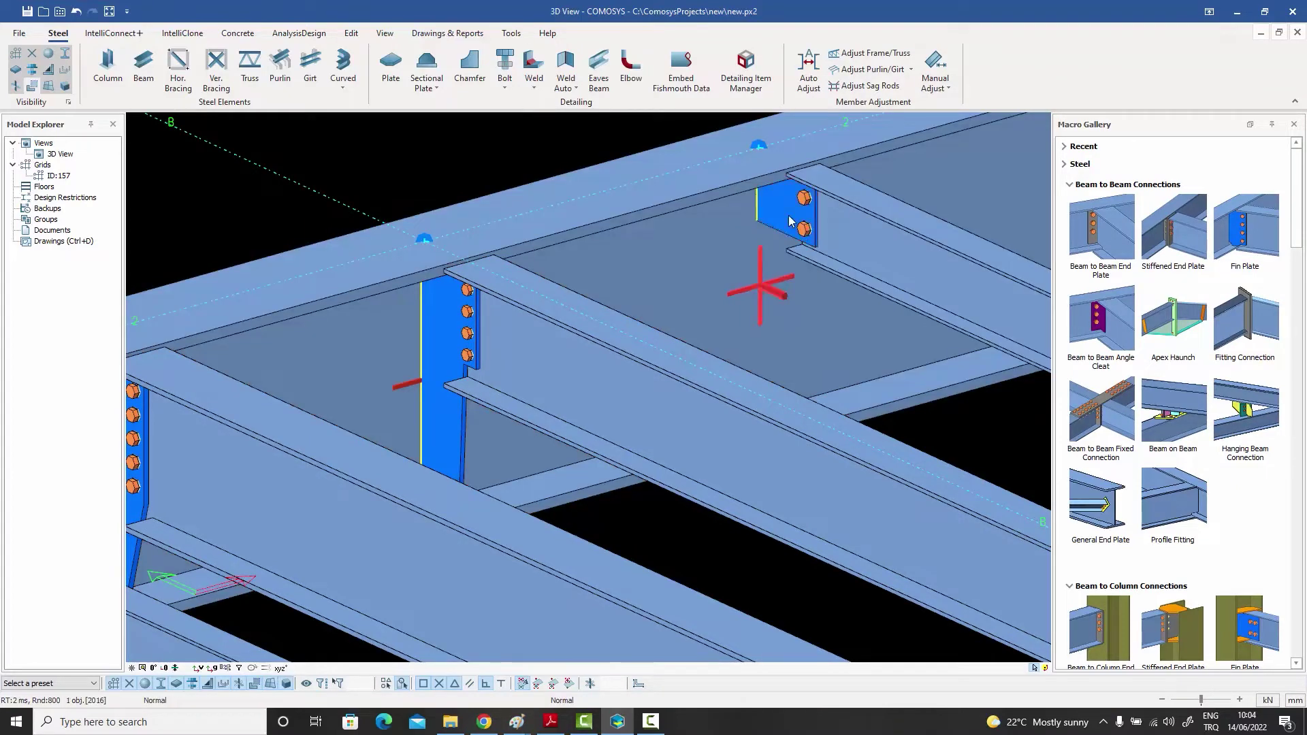
click(196, 68)
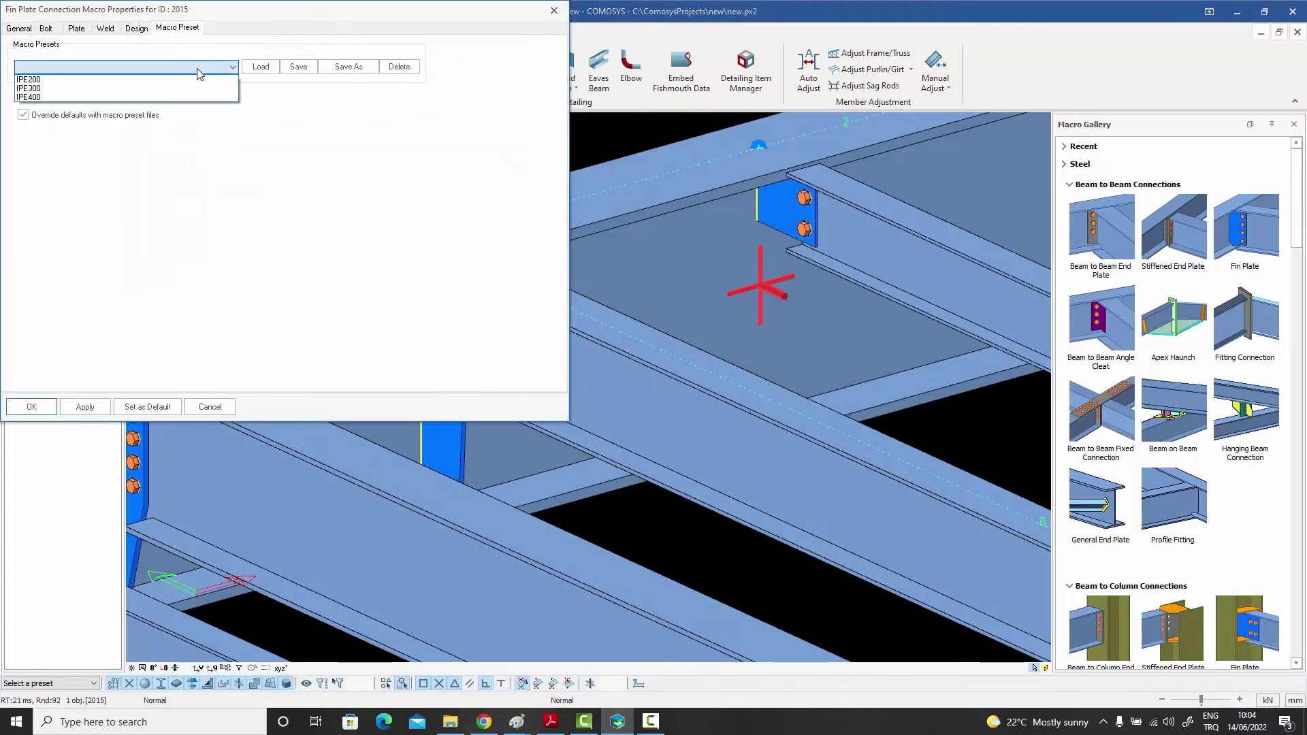
click(176, 81)
click(262, 67)
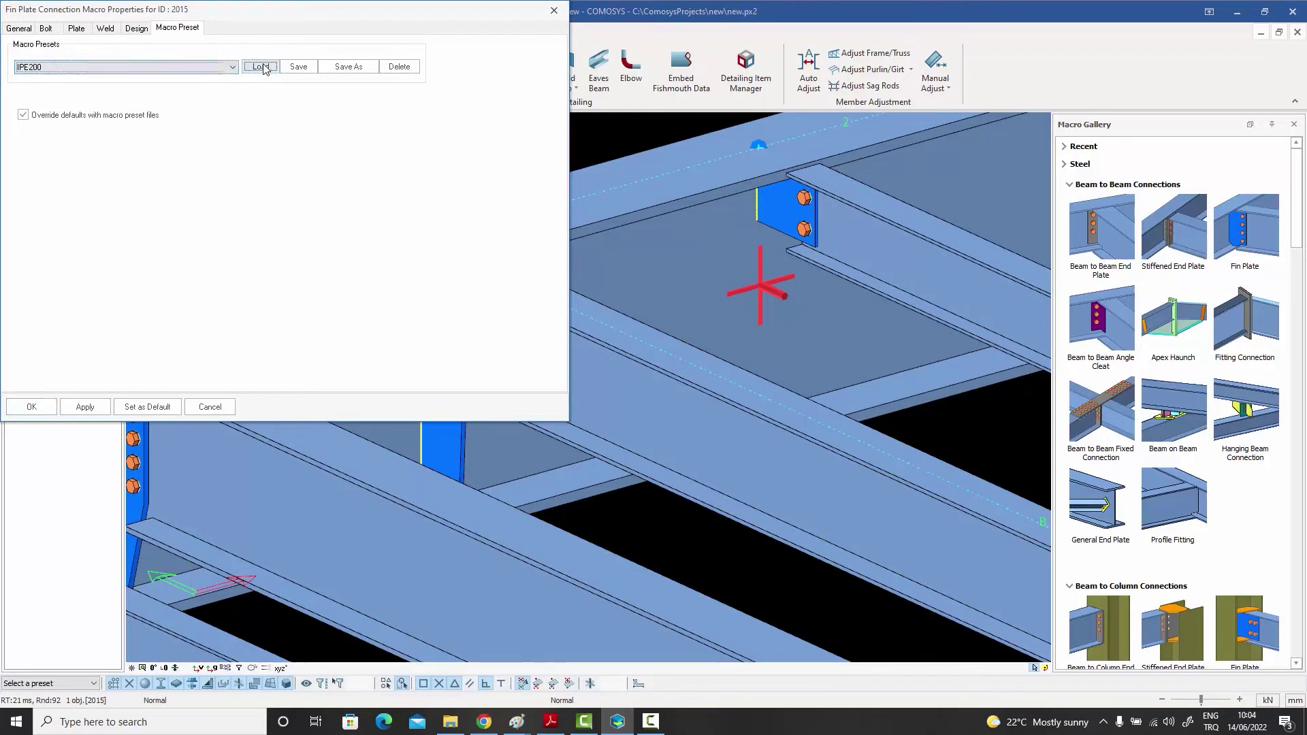
click(19, 408)
click(382, 177)
Create a Fin Plate connection between the main beam and the second secondary beam beyond grid line B
scroll(393, 191, down, 5)
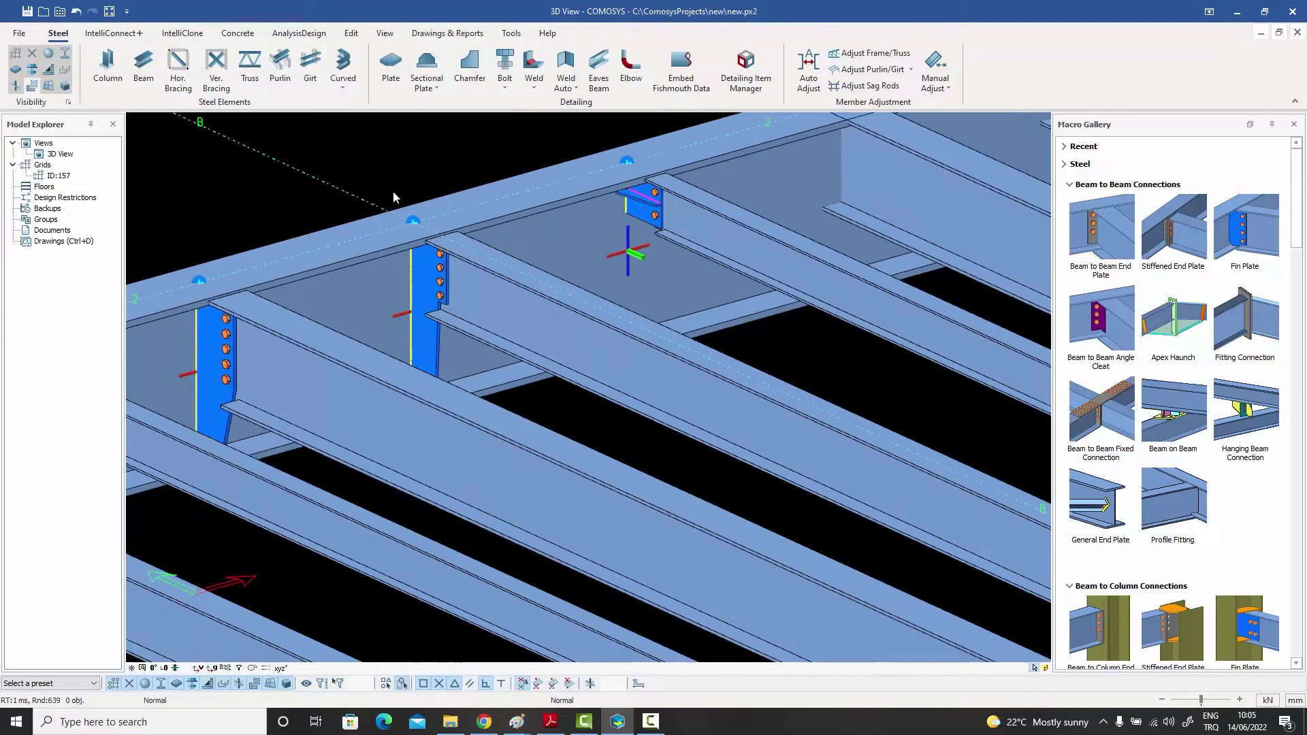
click(1254, 237)
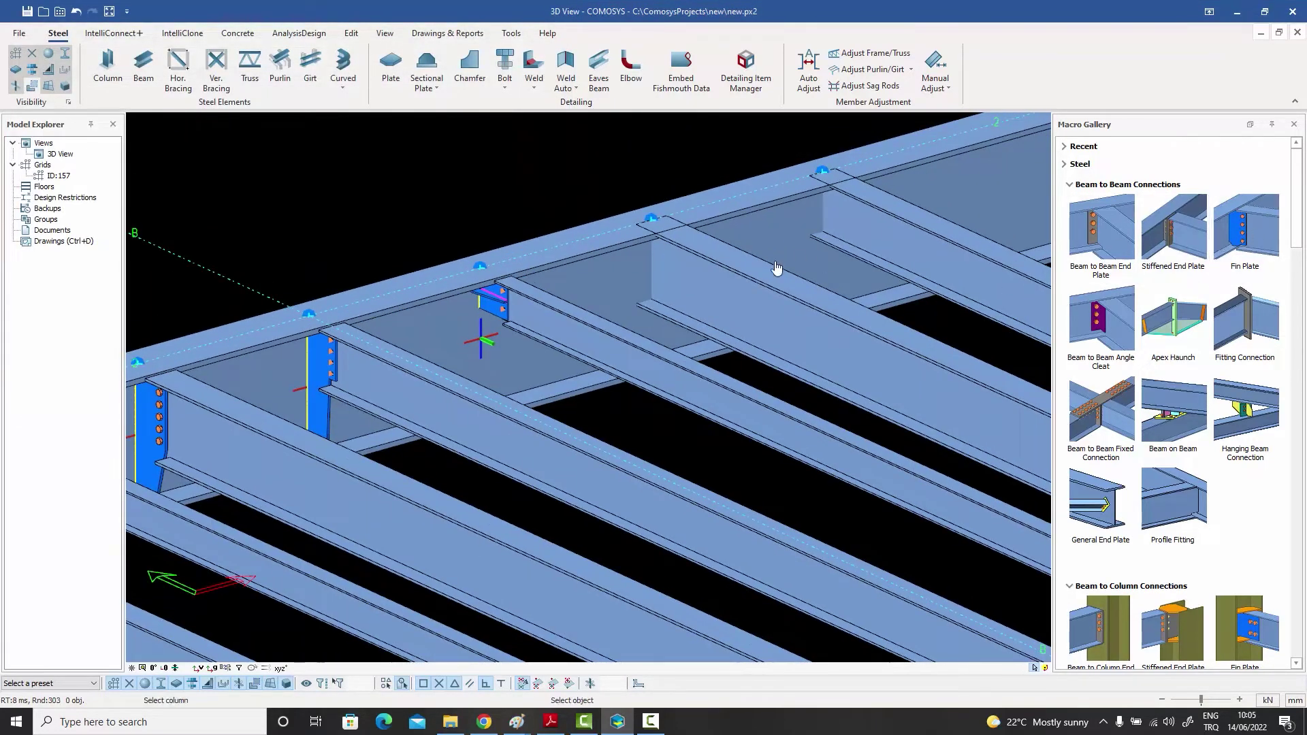
scroll(699, 272, up, 3)
click(603, 273)
click(688, 279)
right_click(688, 279)
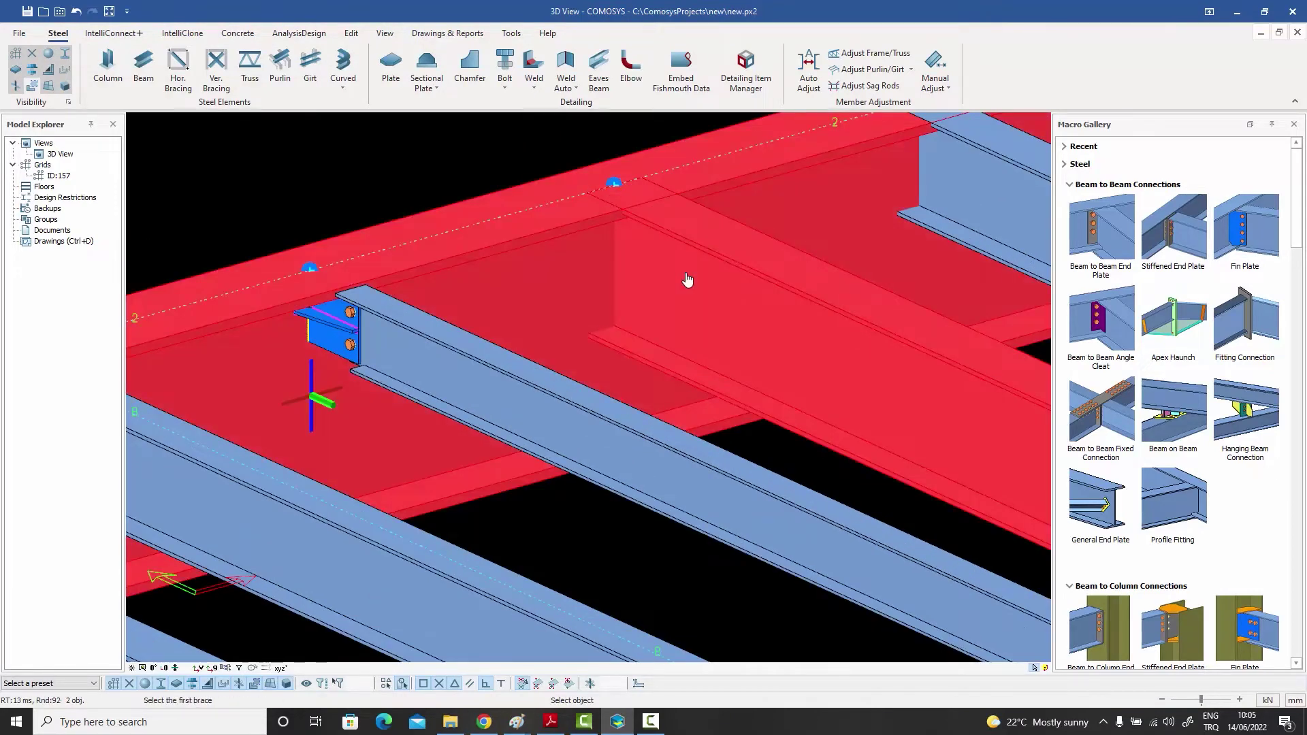
Load the IPE400 macro preset into the new fin plate connection on the deep secondary beam and accept it
double_click(623, 270)
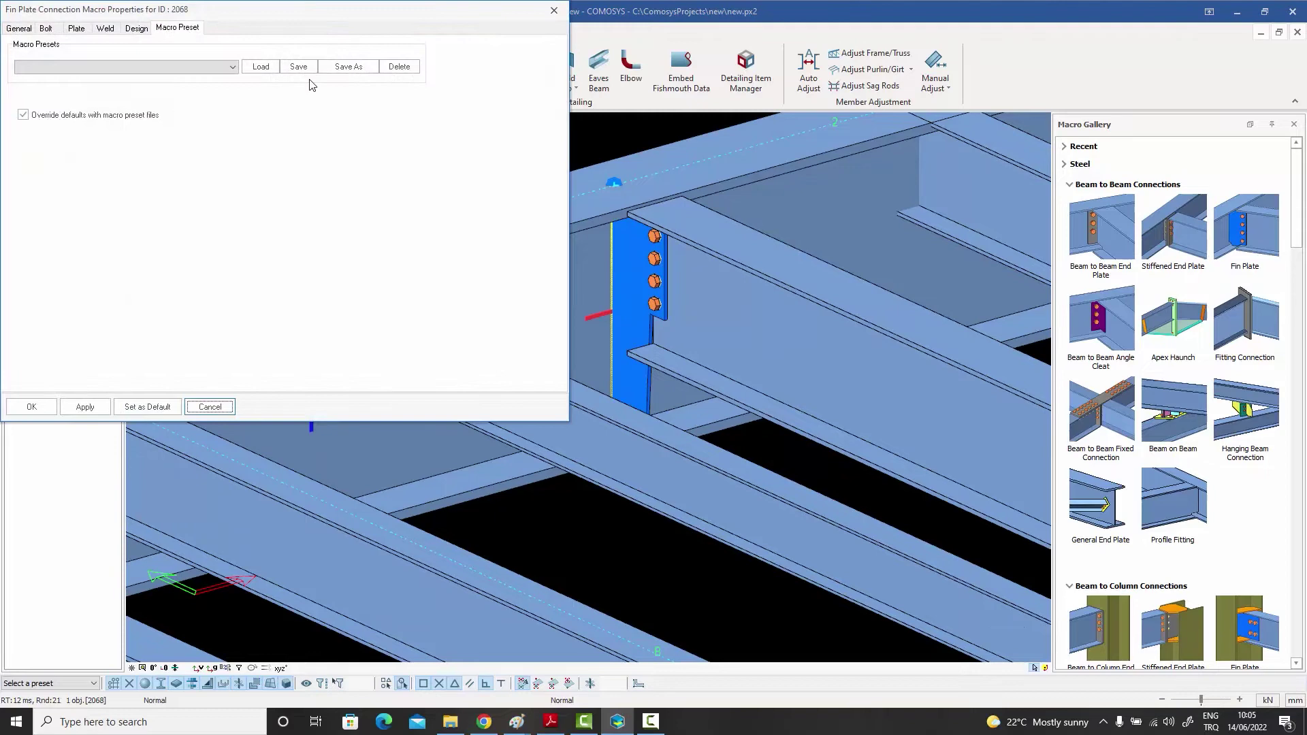
click(224, 66)
click(188, 94)
click(262, 66)
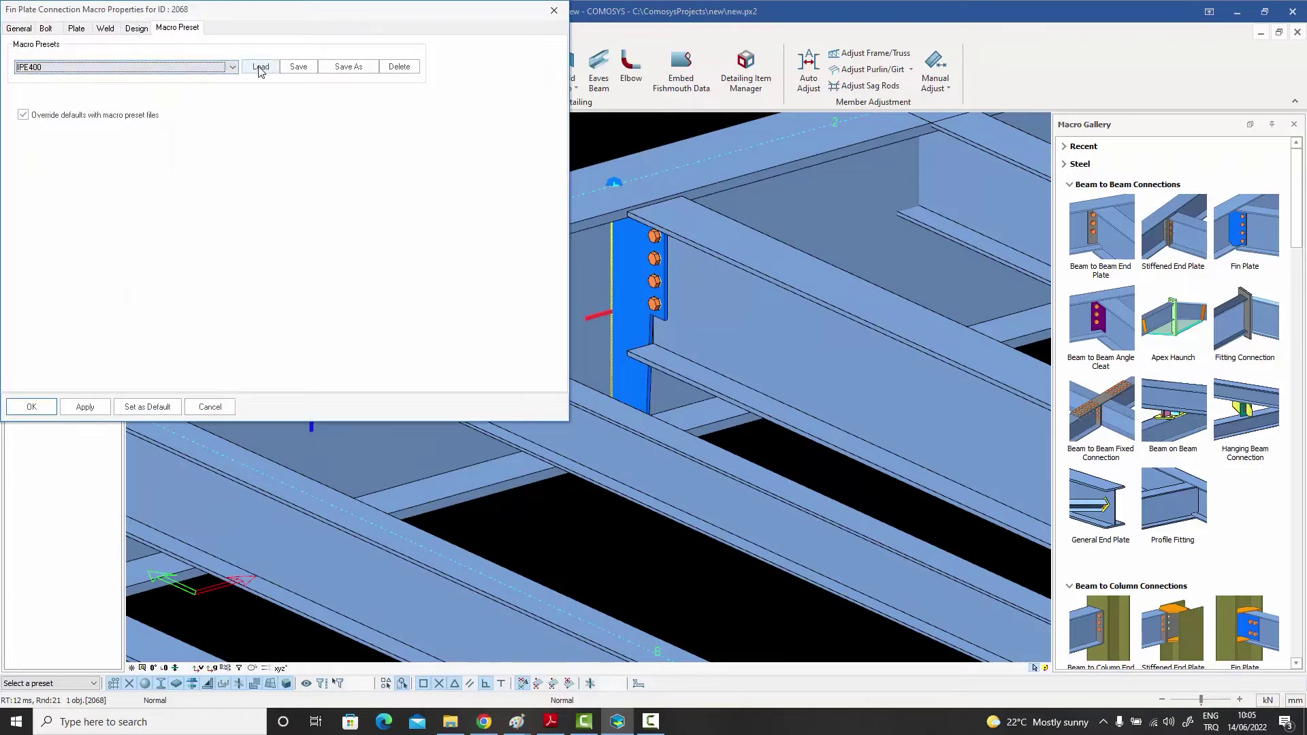
click(48, 407)
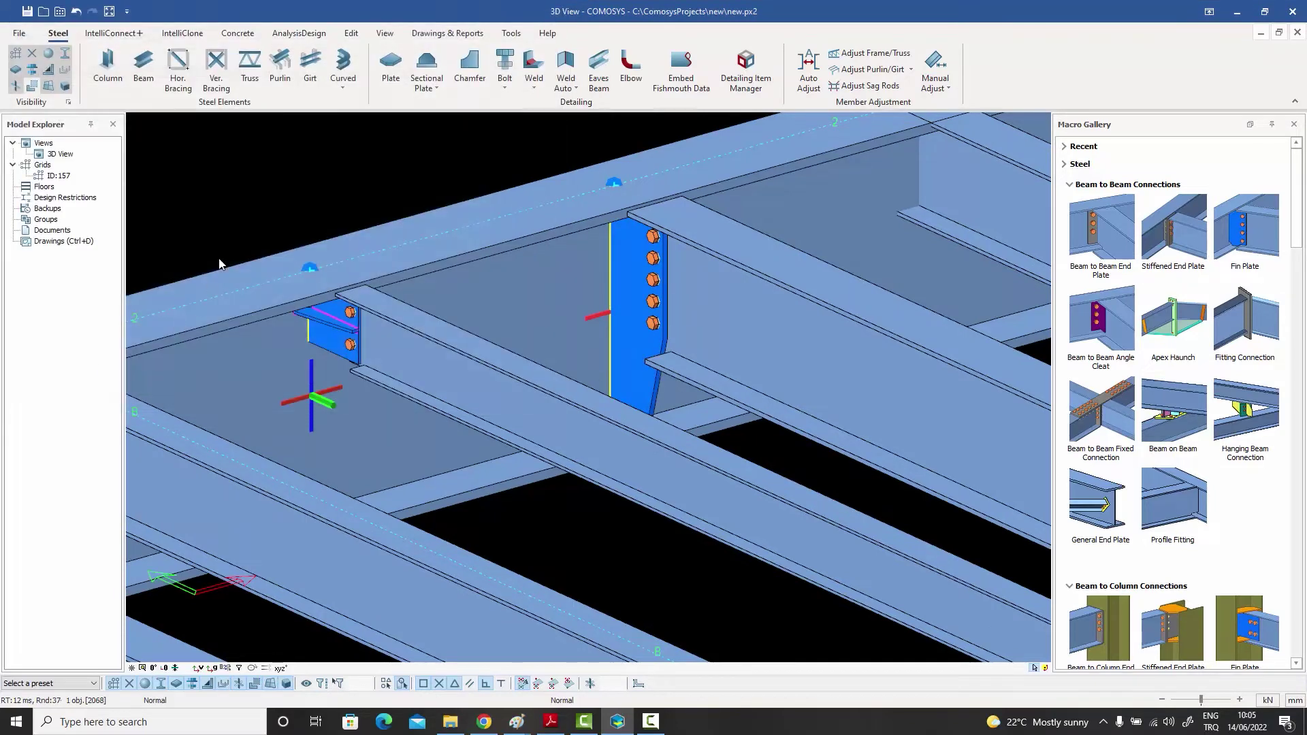
Open the properties of the fin plate connection on the deep secondary beam beyond grid line B and examine its macro preset list
scroll(509, 207, down, 3)
middle_drag(509, 207, 717, 222)
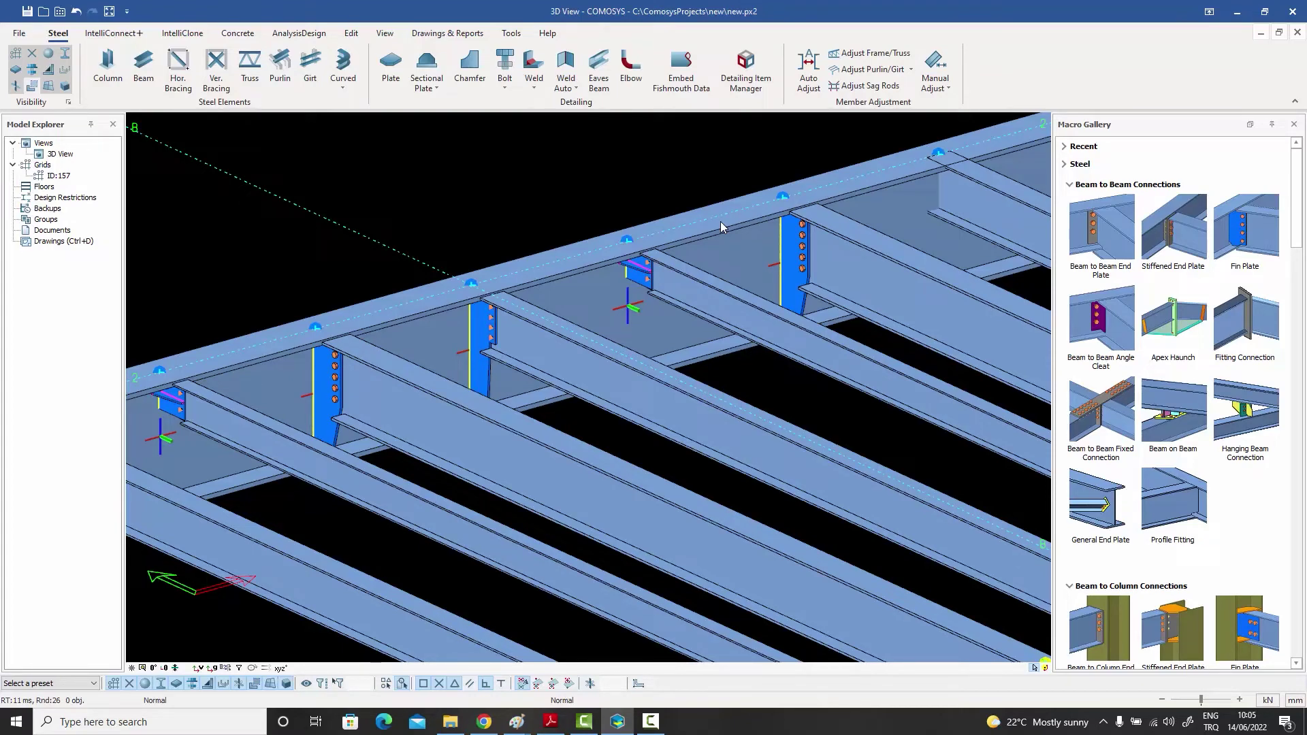
scroll(722, 230, up, 2)
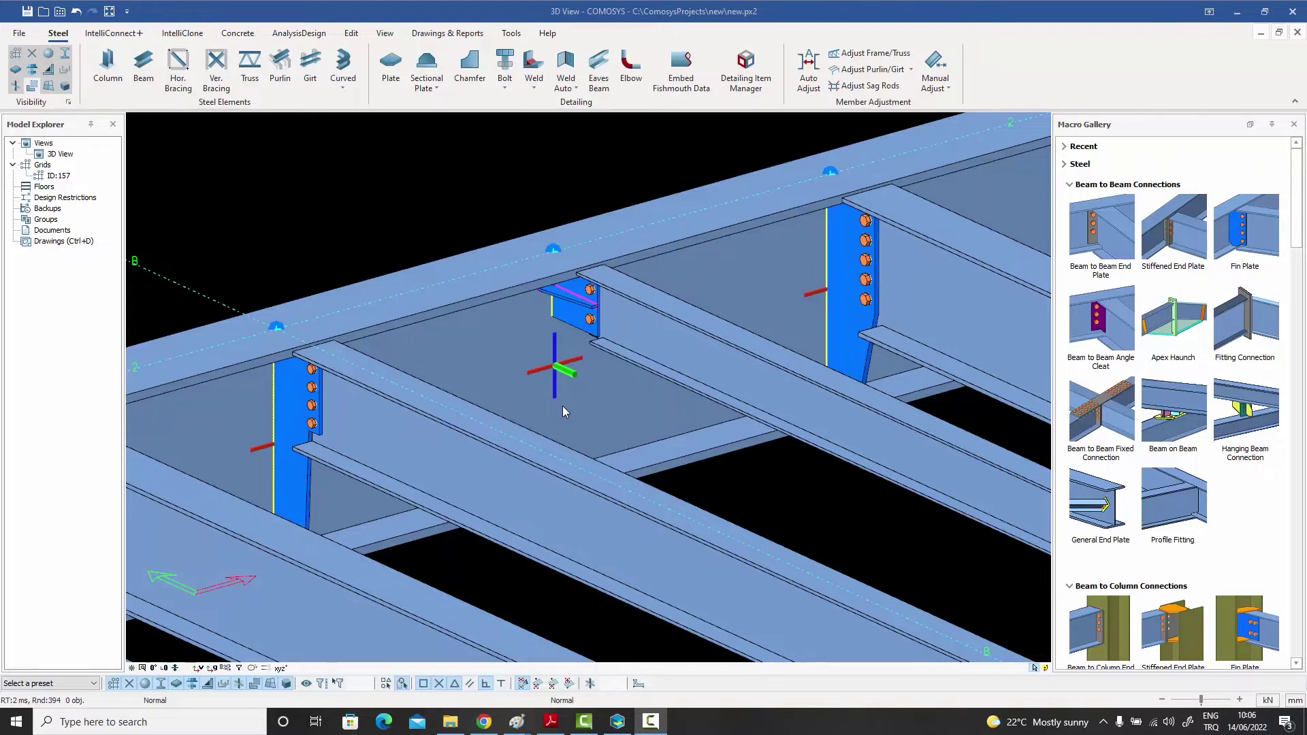
click(840, 320)
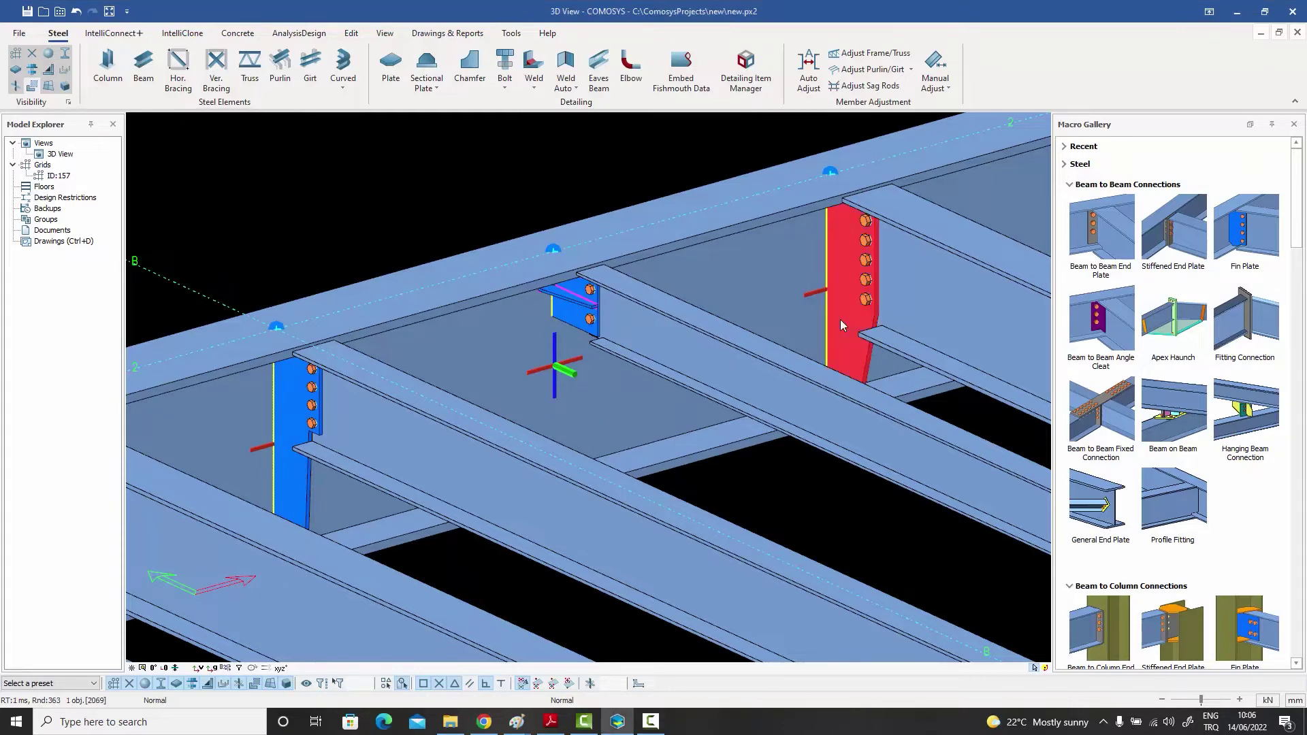
click(840, 320)
double_click(840, 320)
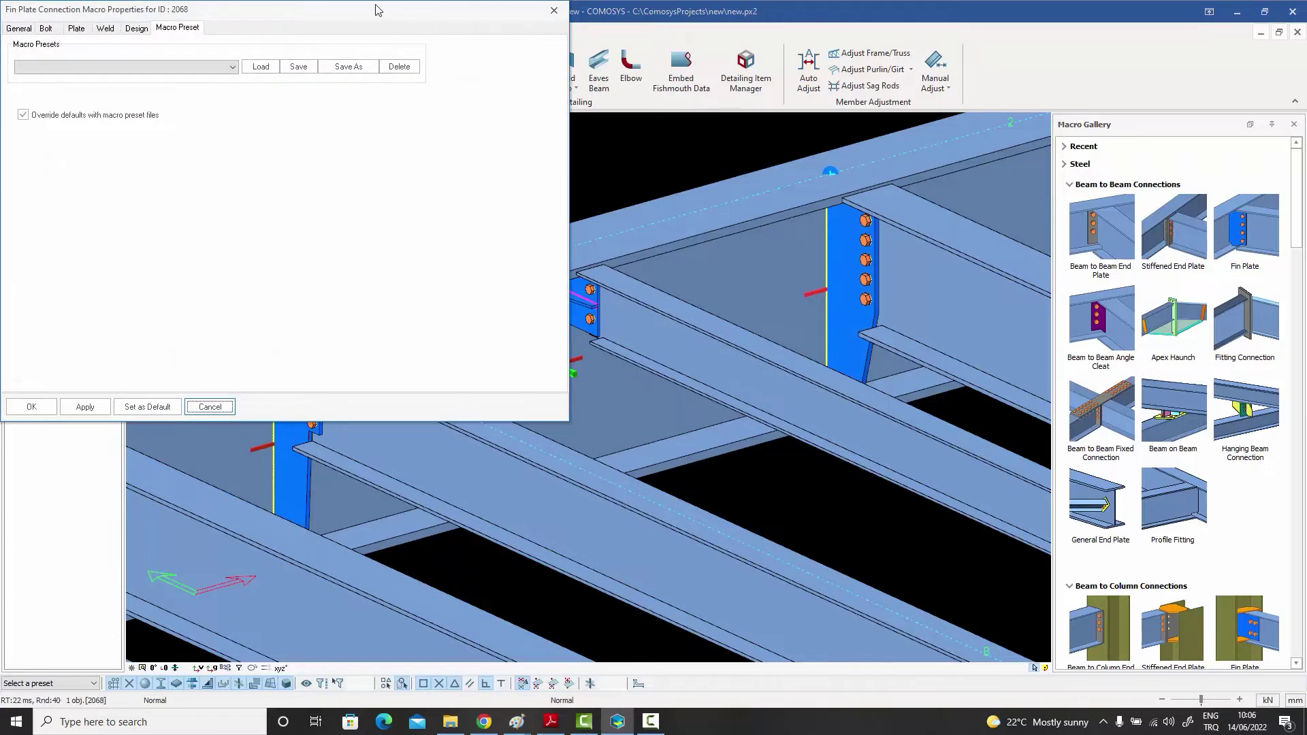
drag(394, 11, 846, 73)
click(690, 130)
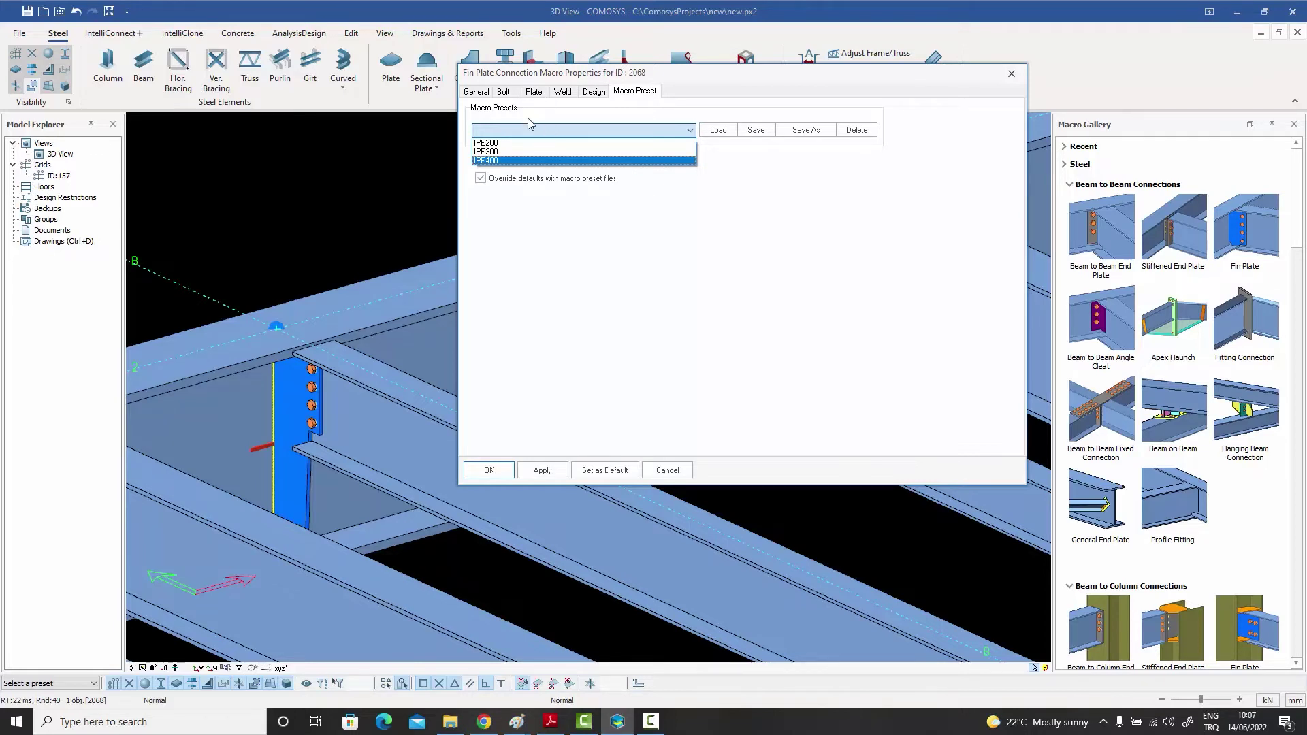
Review the connection's general, bolt and plate settings, ending at its macro presets
click(507, 93)
click(485, 94)
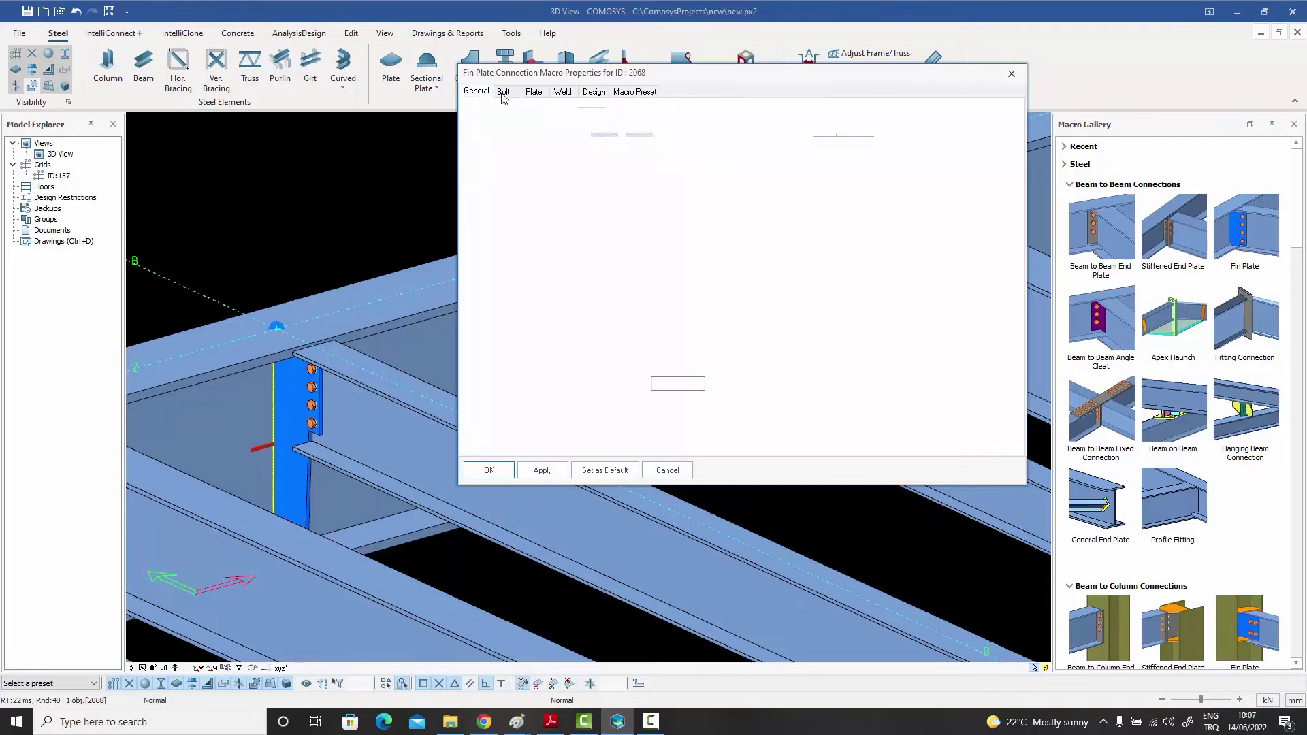
click(504, 92)
click(534, 91)
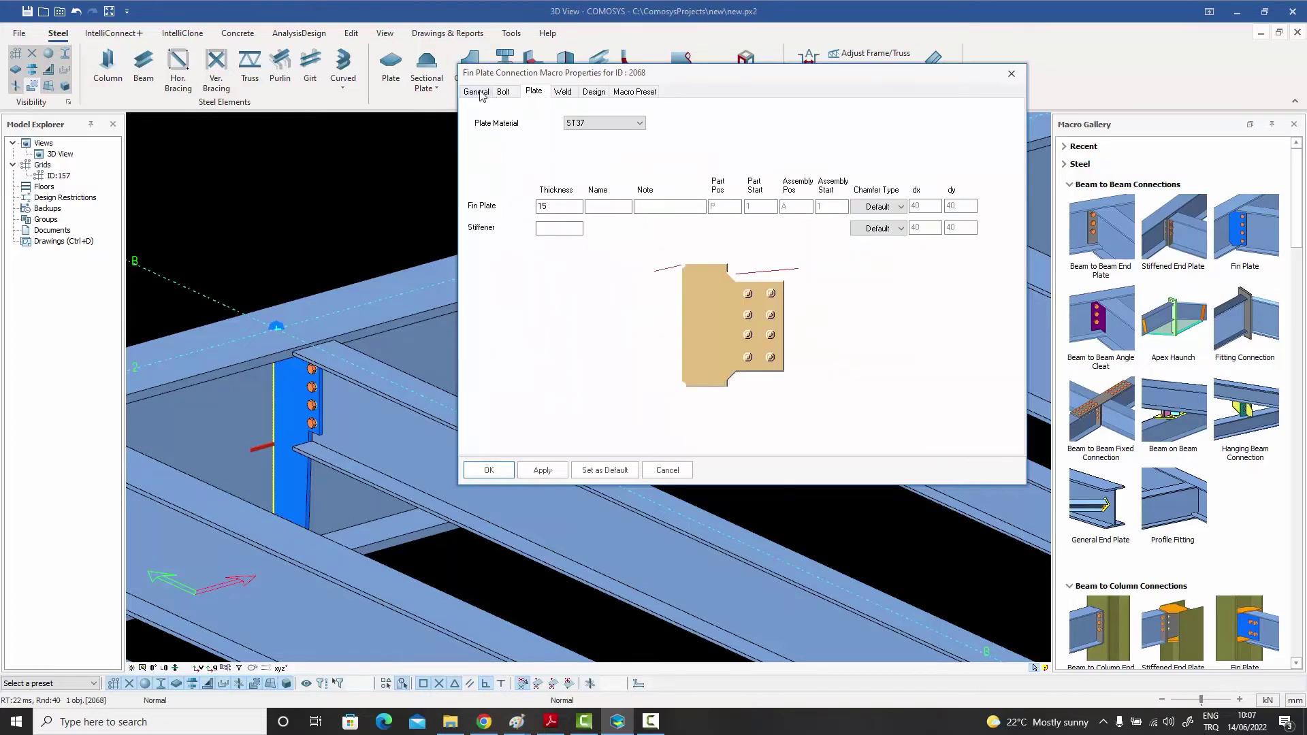
click(480, 93)
click(627, 93)
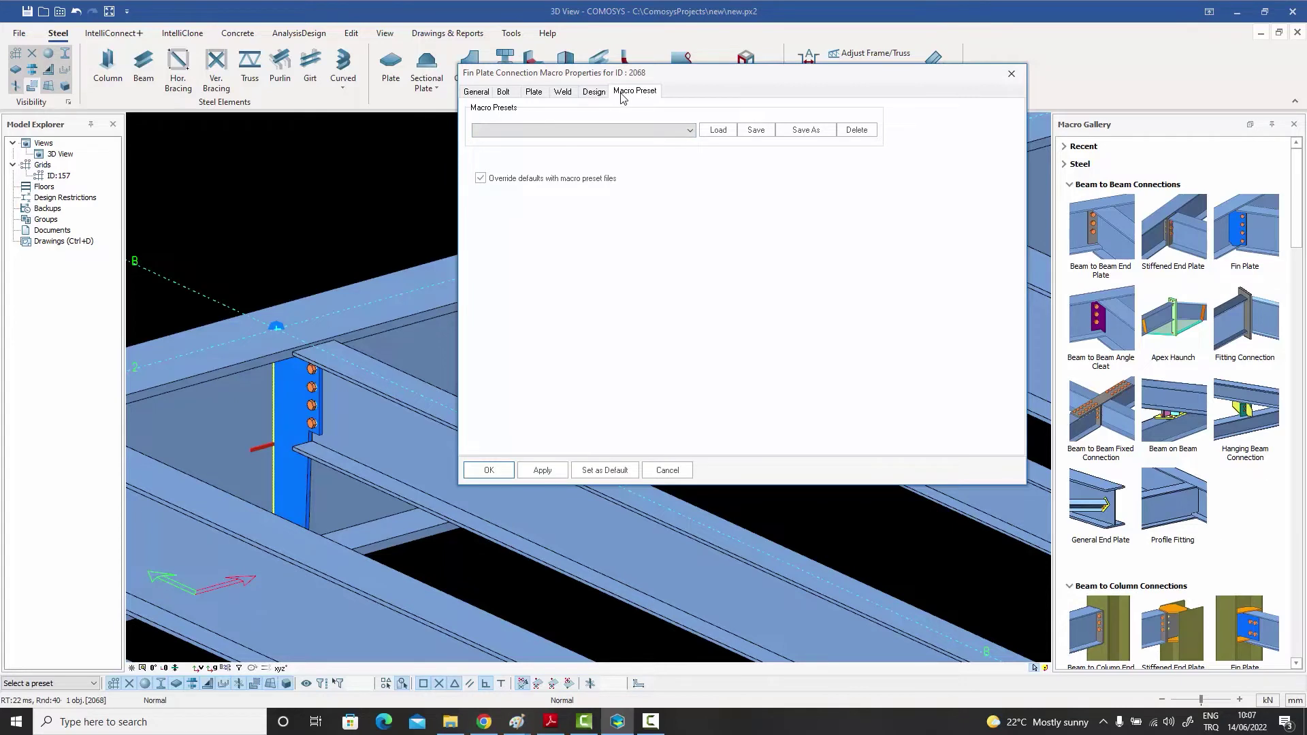
click(589, 134)
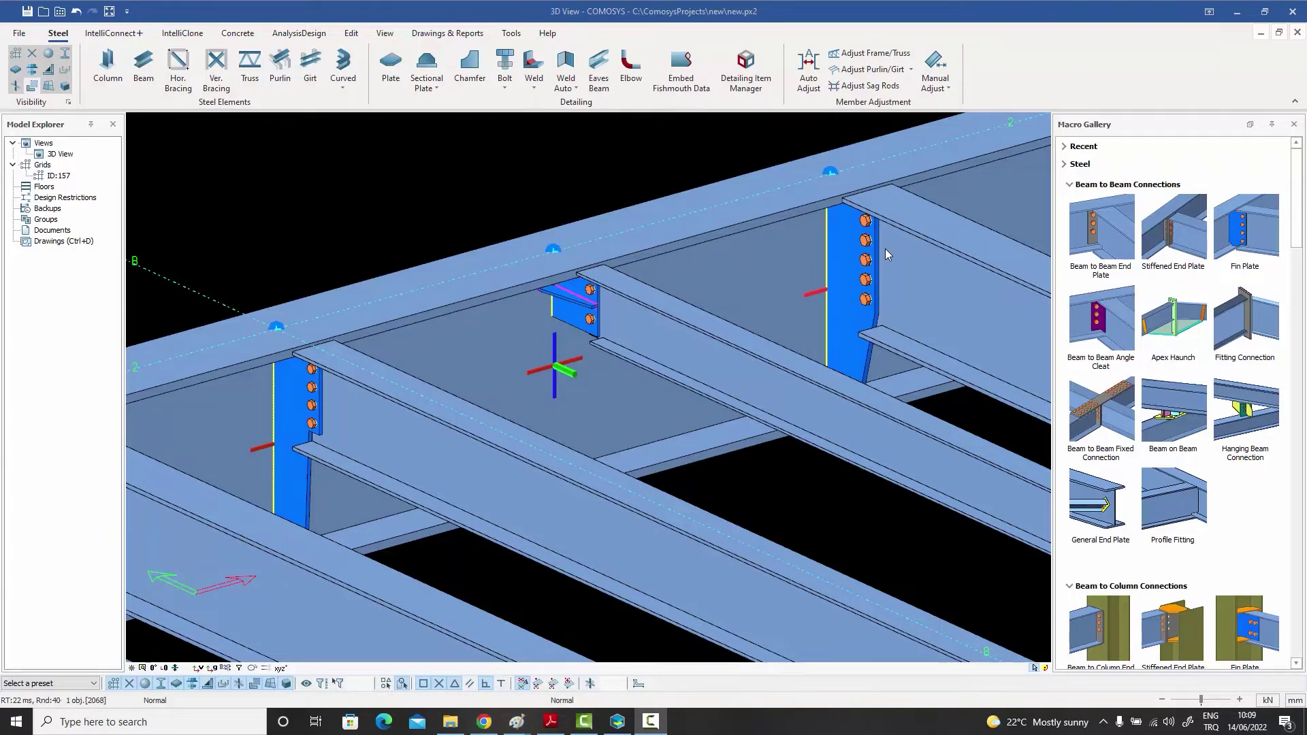
Reopen the deep beam's fin plate connection properties to check the available macro presets, and dismiss them without changes
click(845, 256)
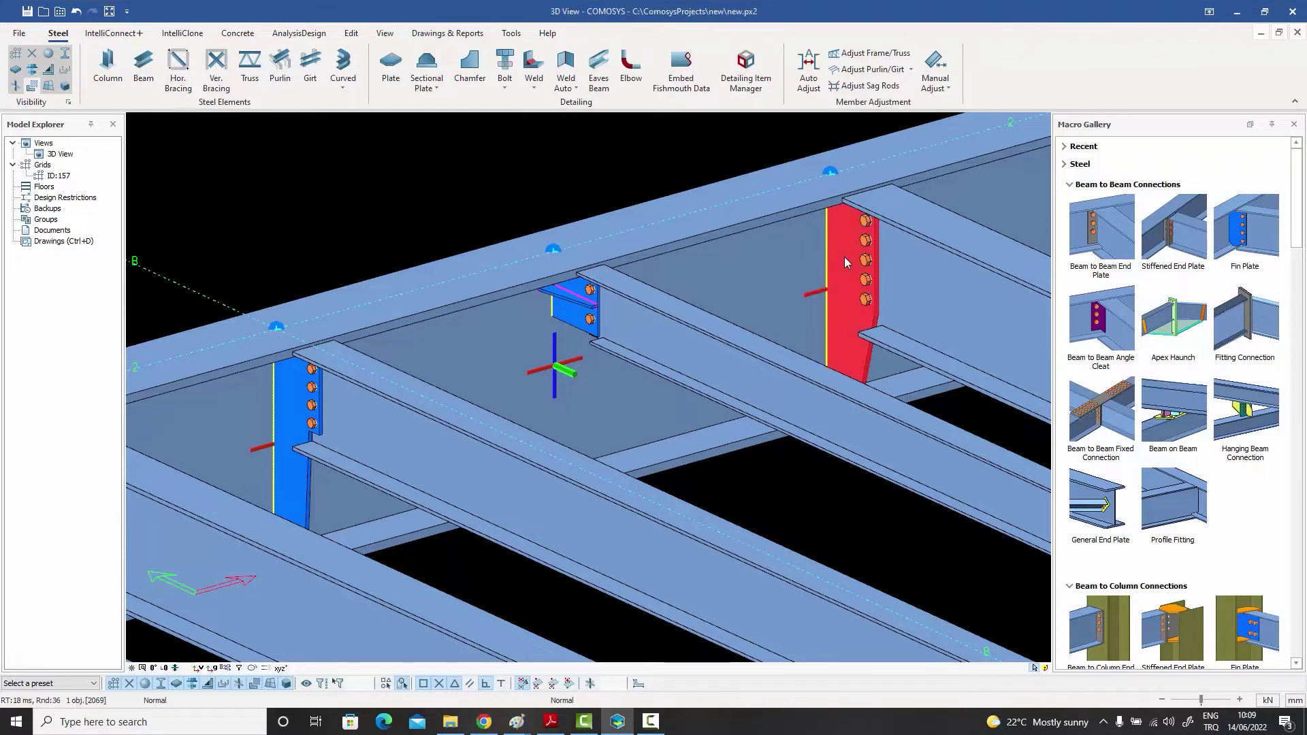
double_click(844, 256)
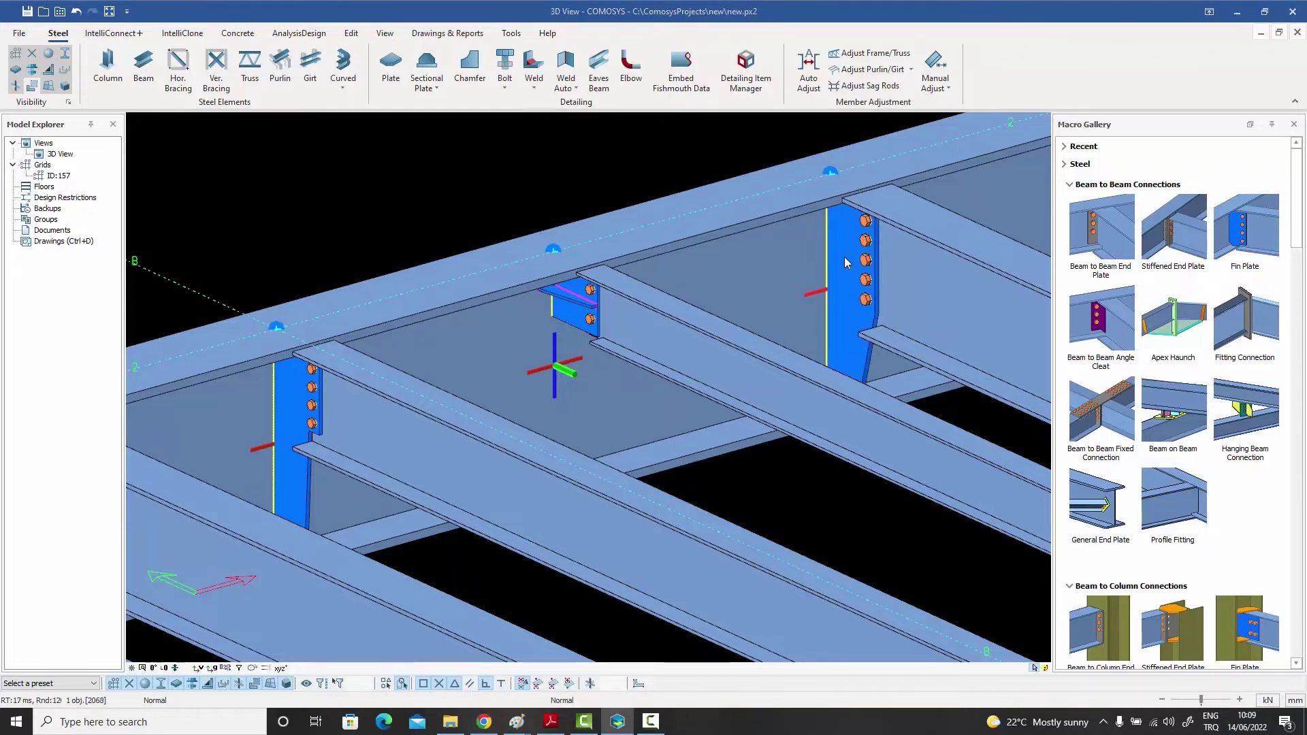
drag(286, 10, 467, 40)
click(416, 98)
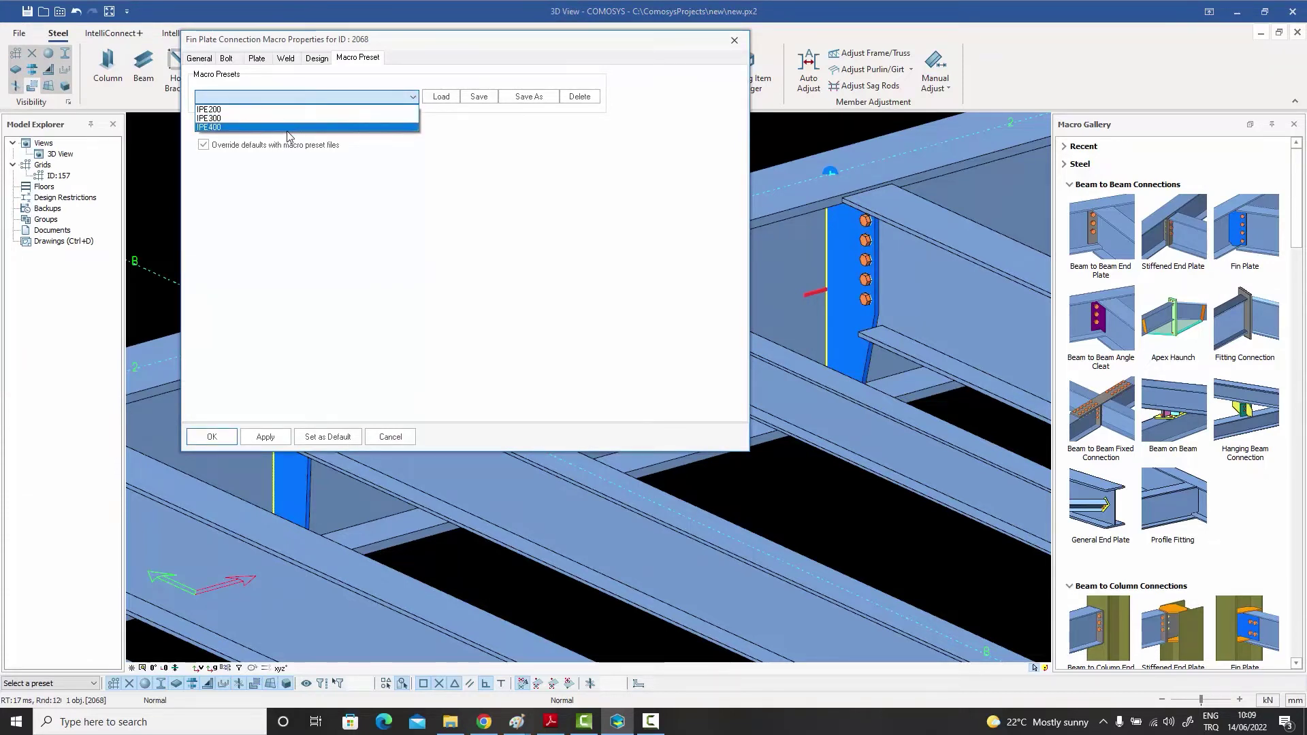
click(469, 156)
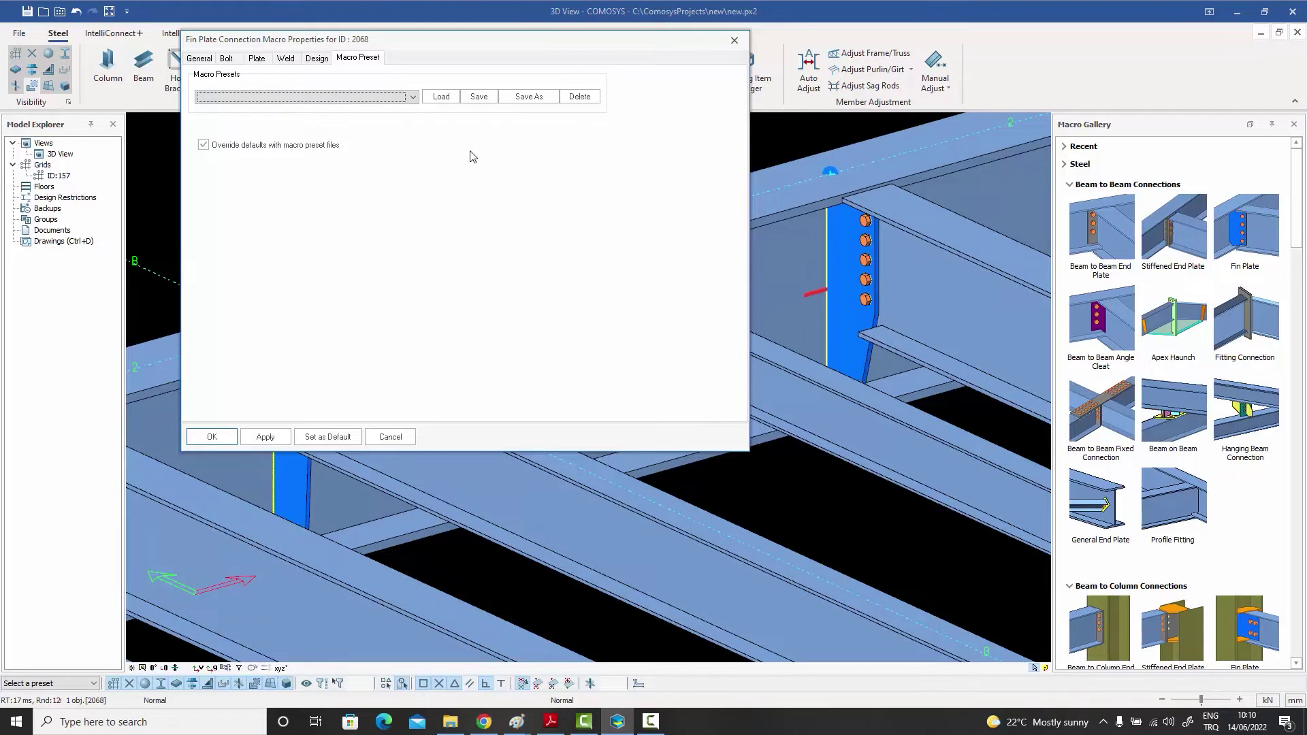
click(413, 97)
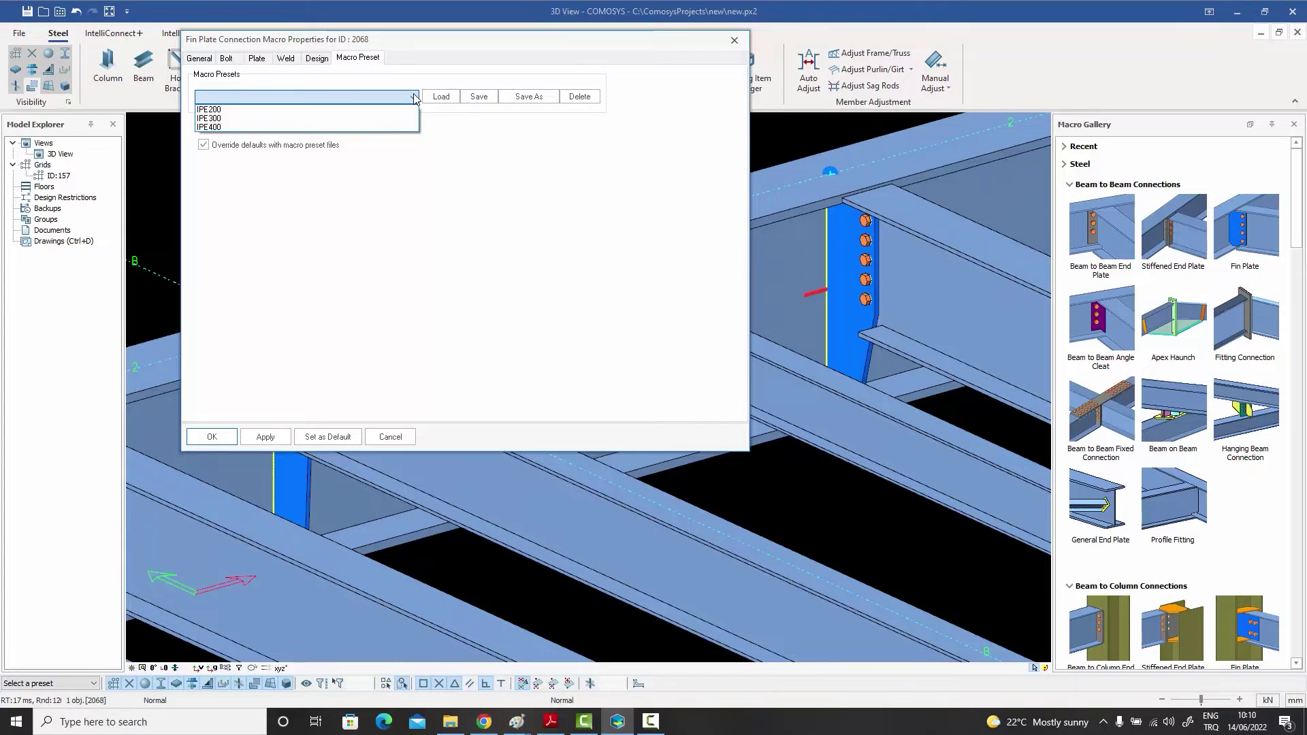
click(415, 98)
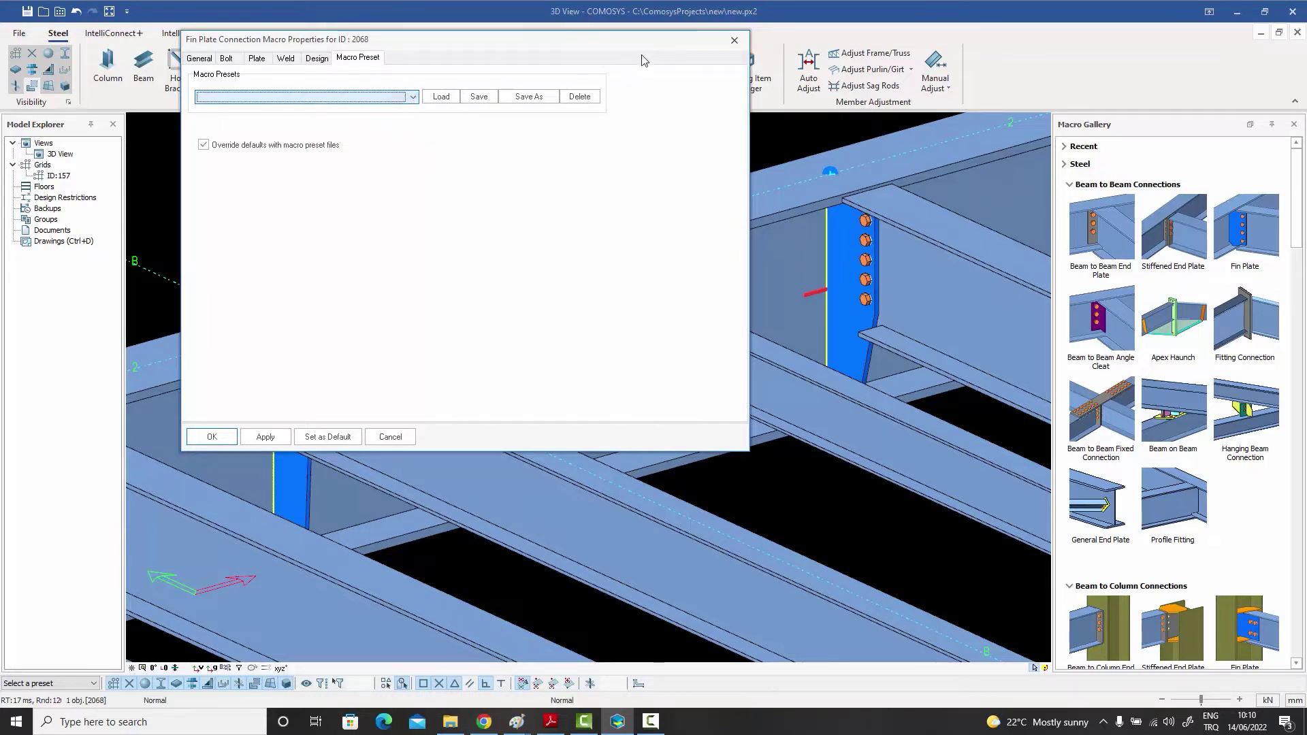
click(737, 40)
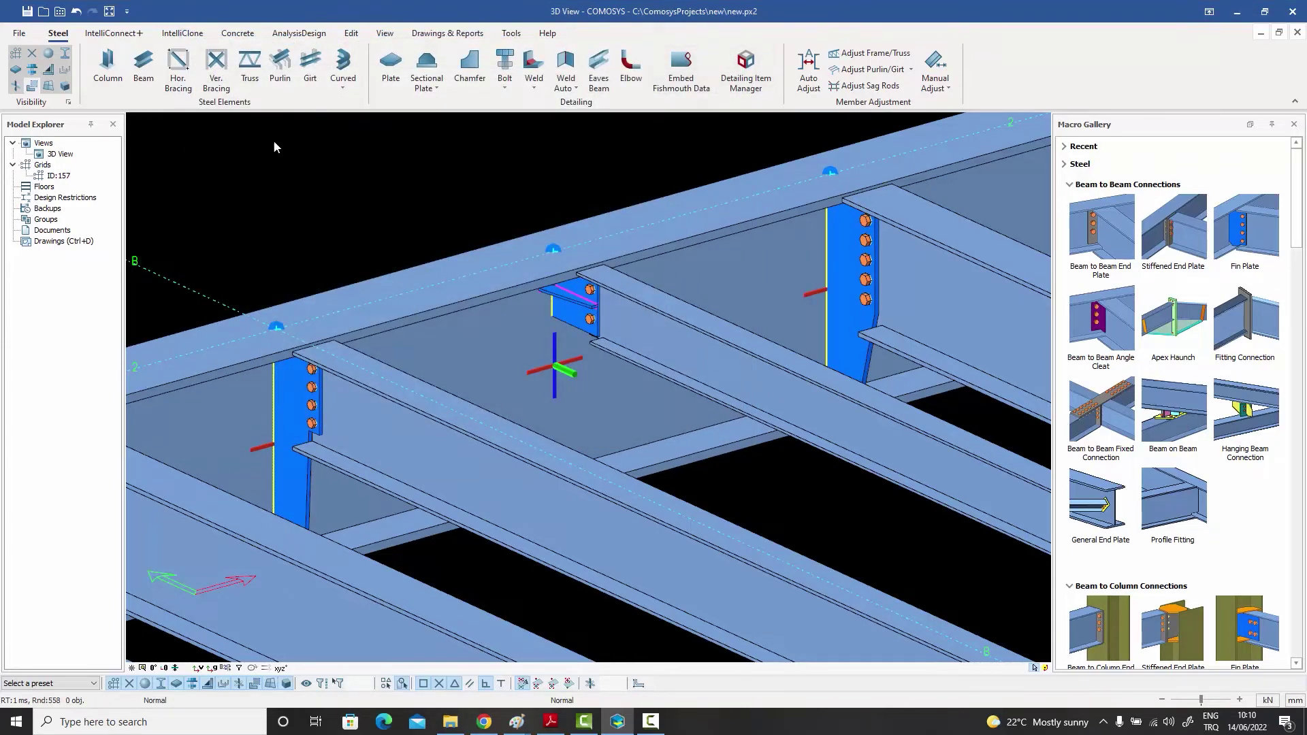
Open the file Fin Plate Connection Macro Preset Override.txt from the Comosys 4 Preferences folder in the text editor
click(60, 12)
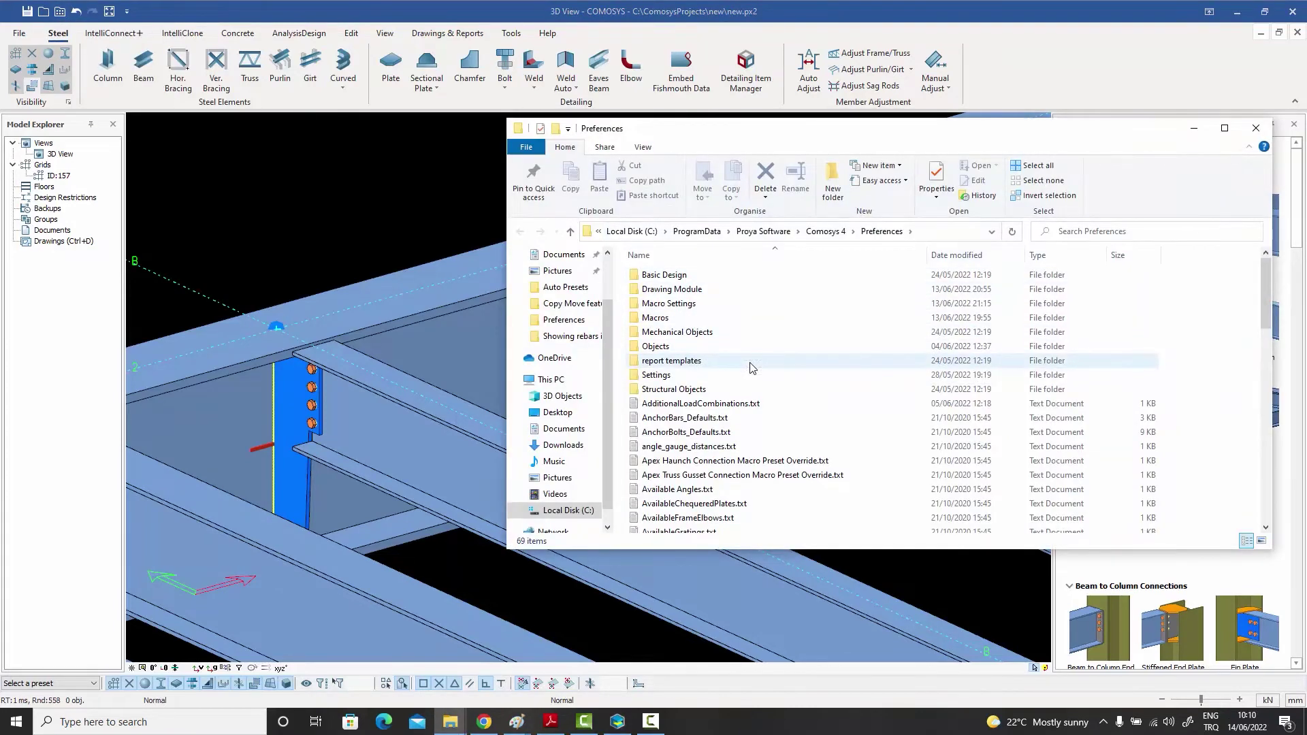
scroll(752, 368, down, 5)
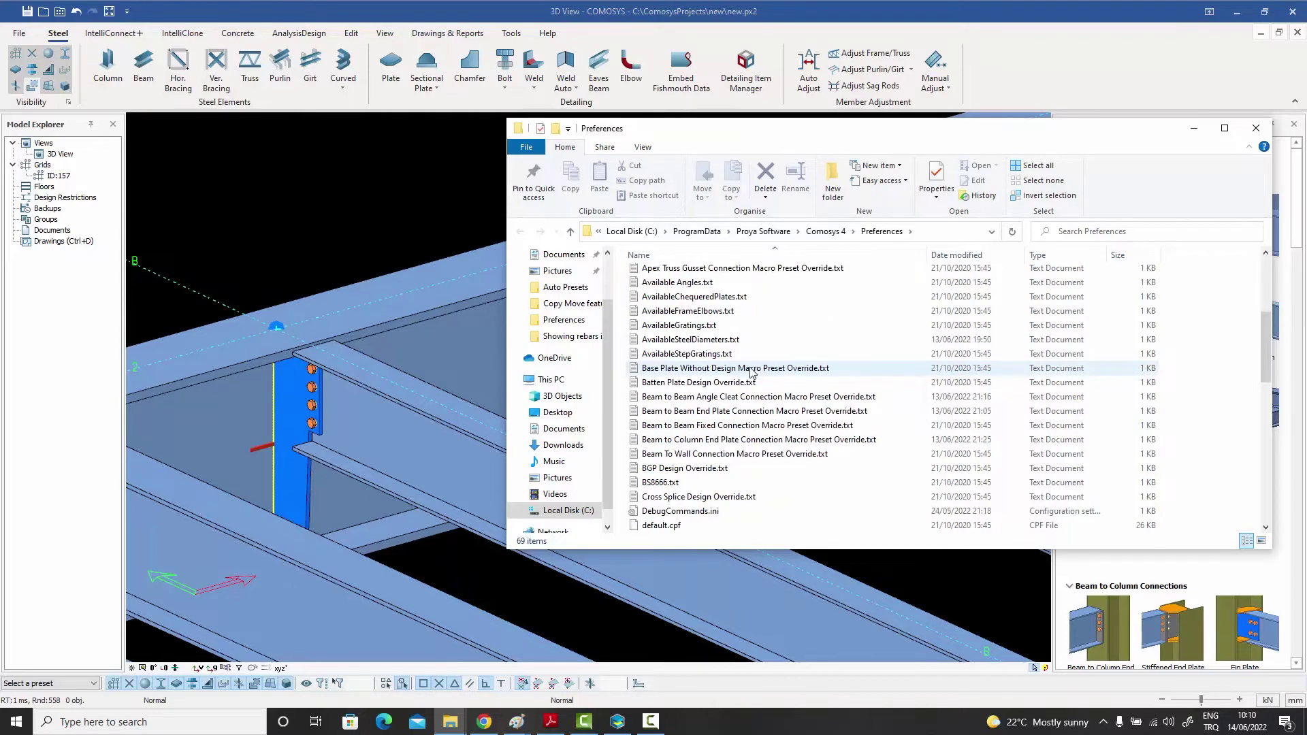
scroll(742, 429, down, 2)
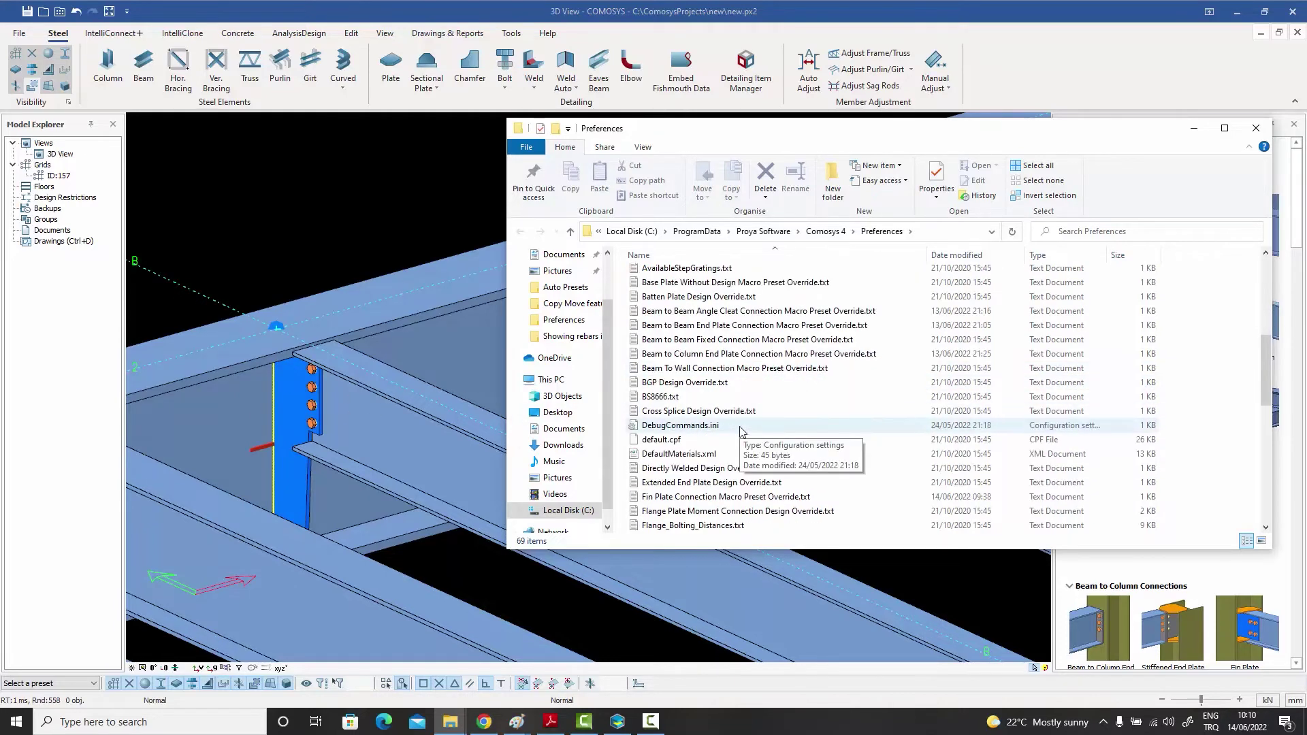
scroll(743, 431, down, 2)
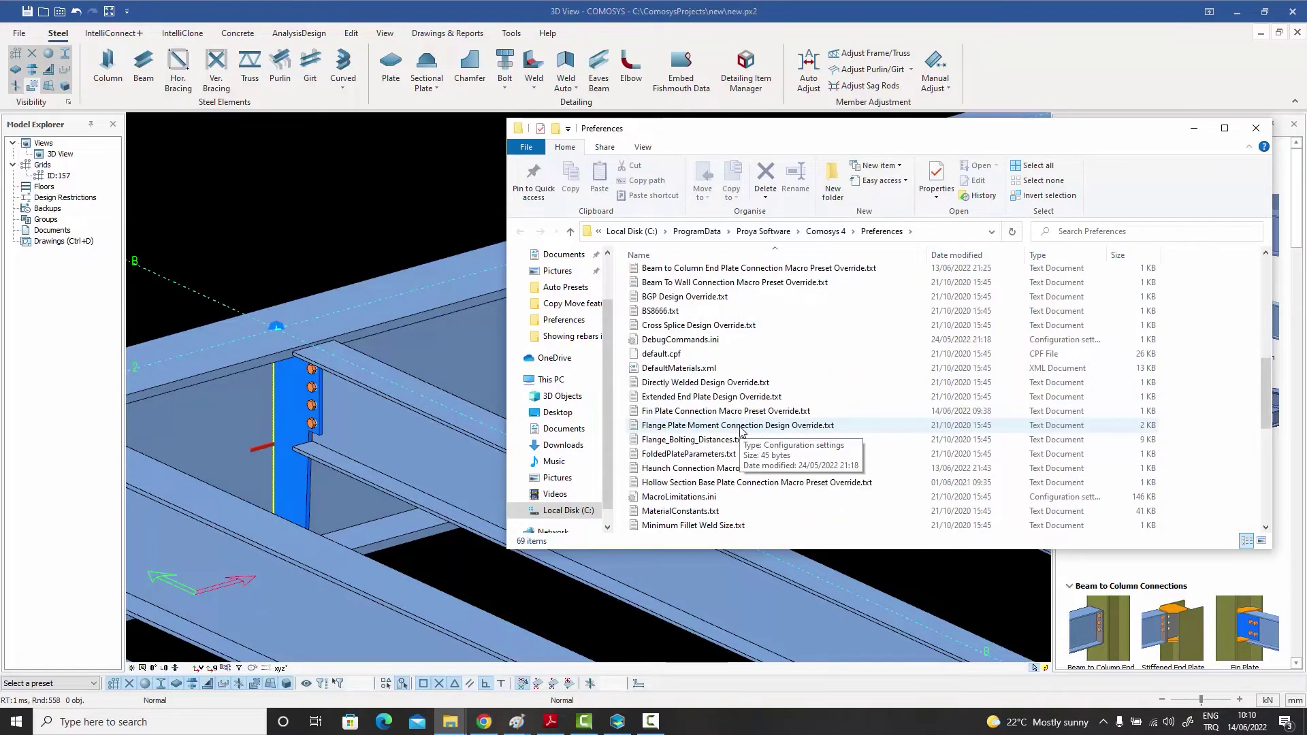
click(686, 412)
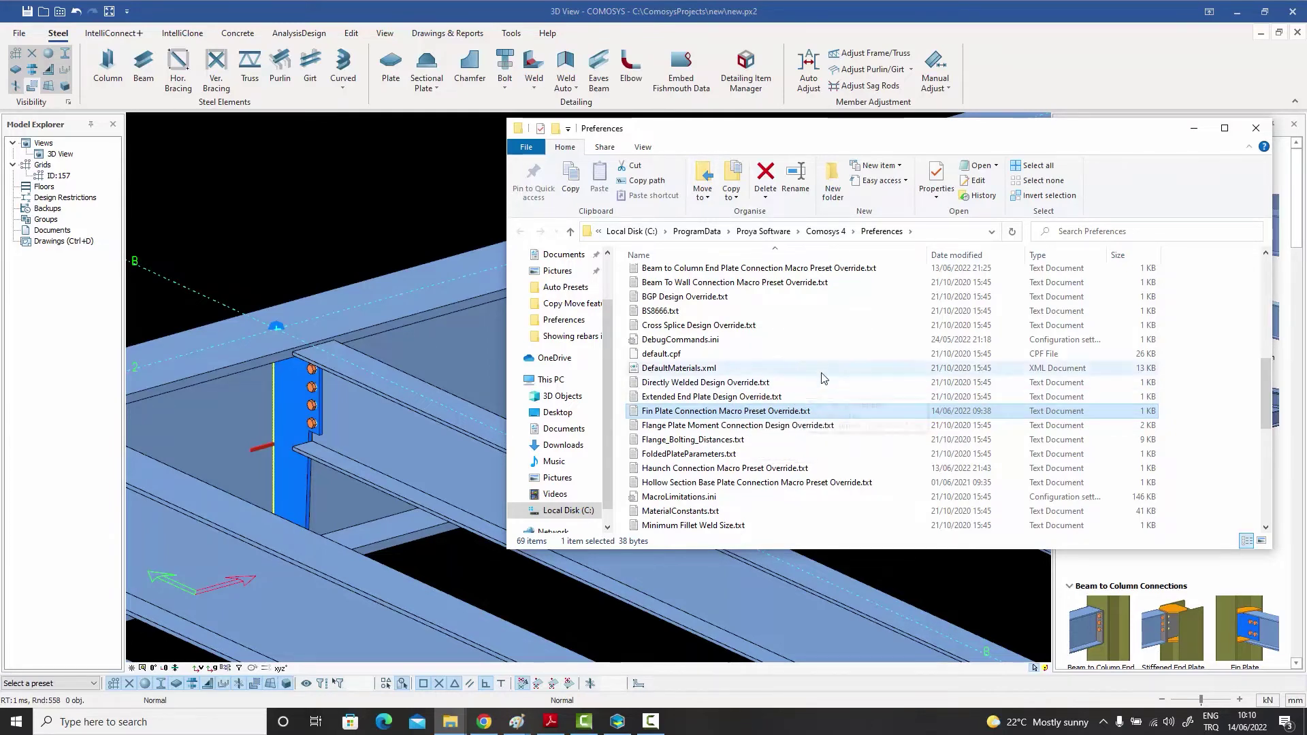
scroll(822, 375, up, 4)
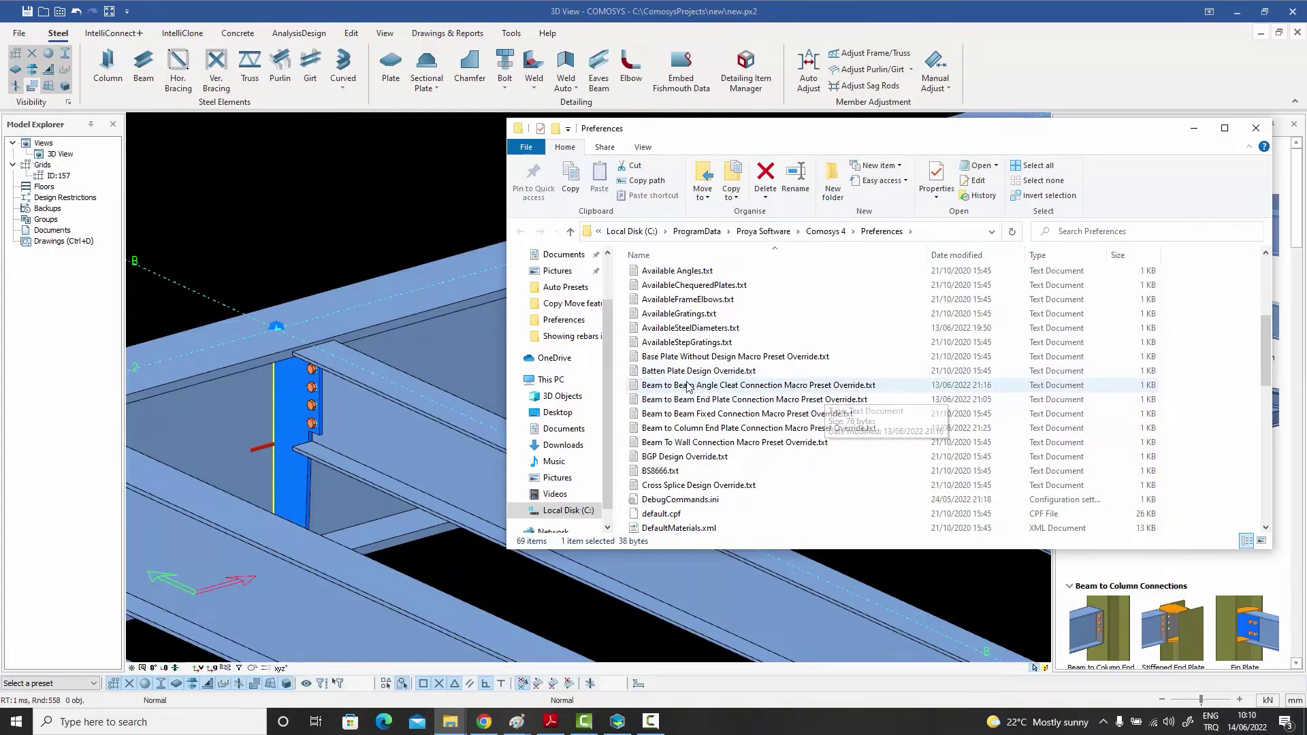
scroll(777, 426, down, 2)
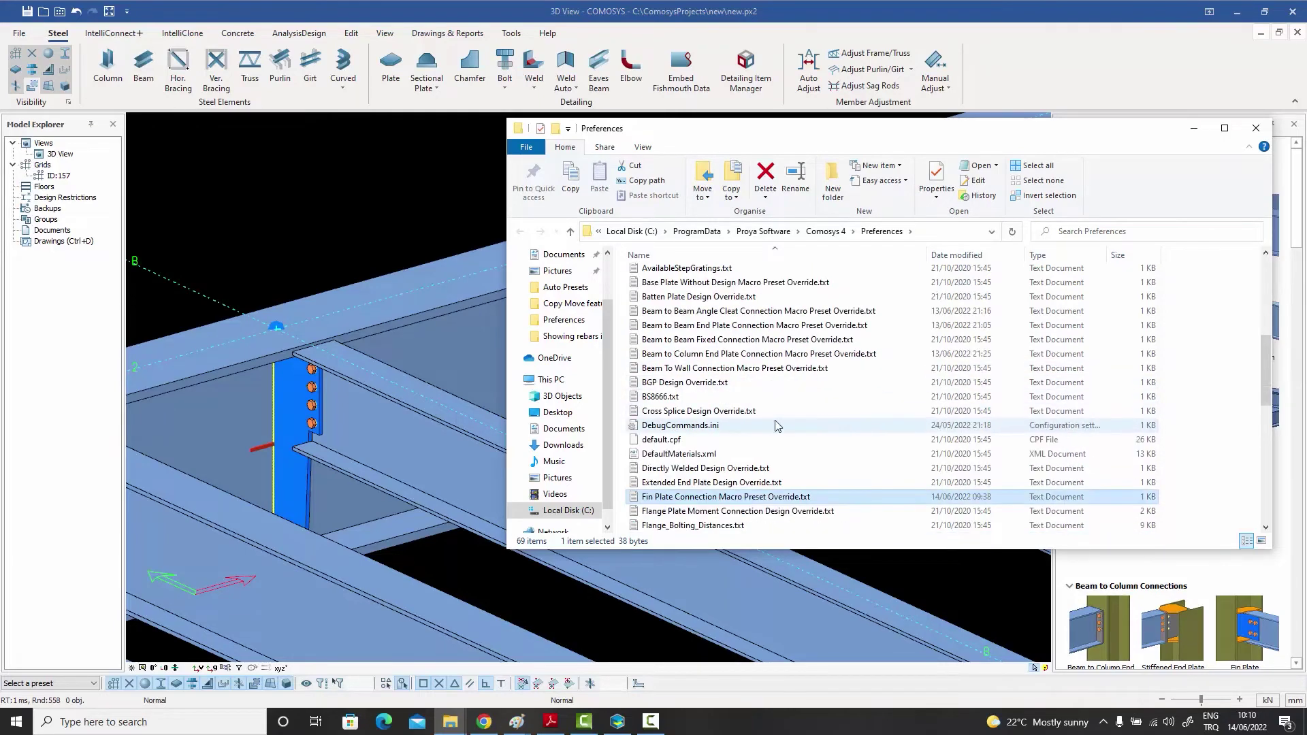
scroll(681, 436, down, 2)
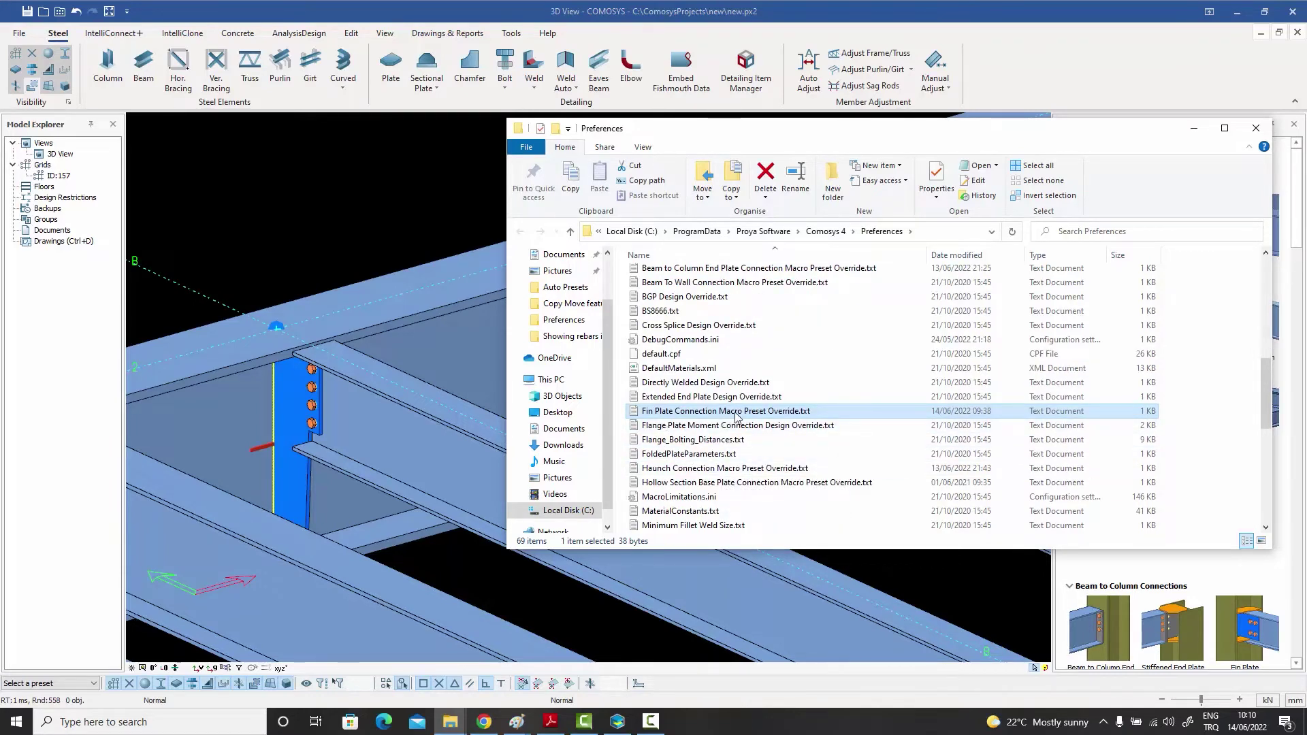
double_click(781, 412)
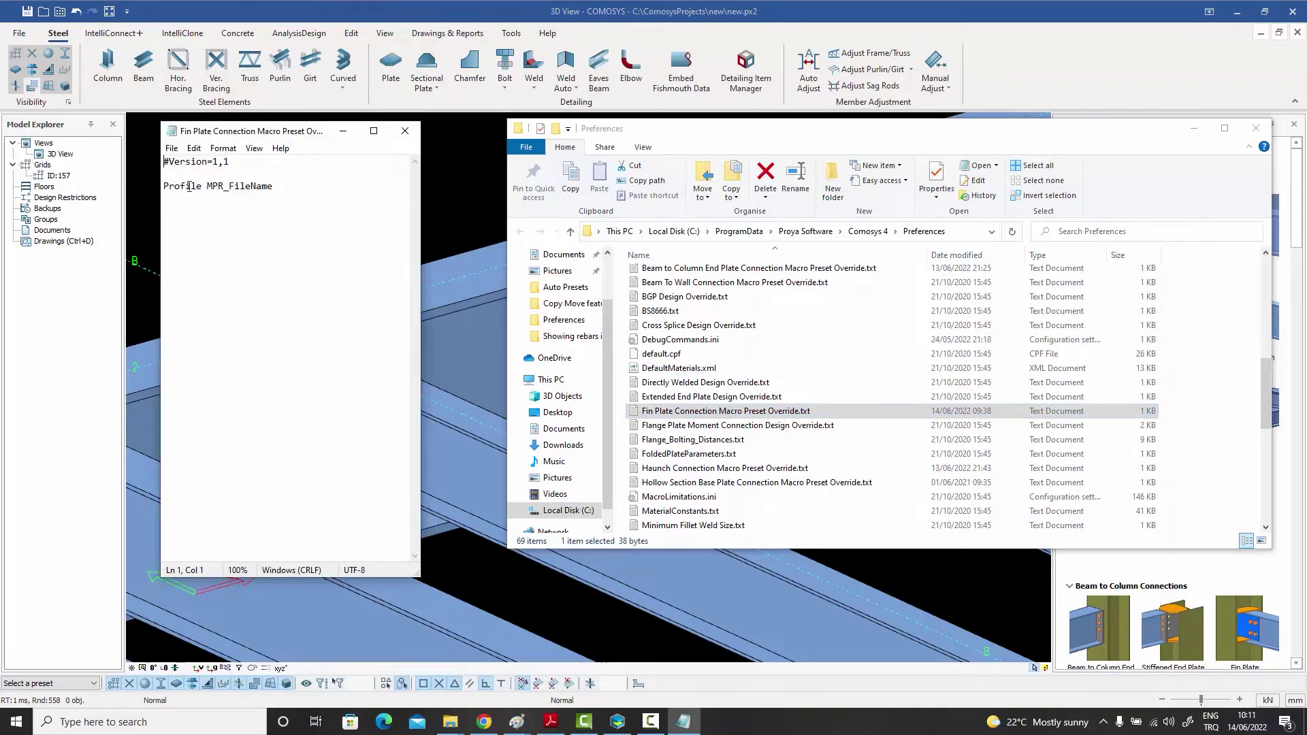
Add a row below the Profile and MPR_FileName headings assigning IPE300.mpr to profile IPE300
click(289, 185)
key(Return)
text(IPE300)
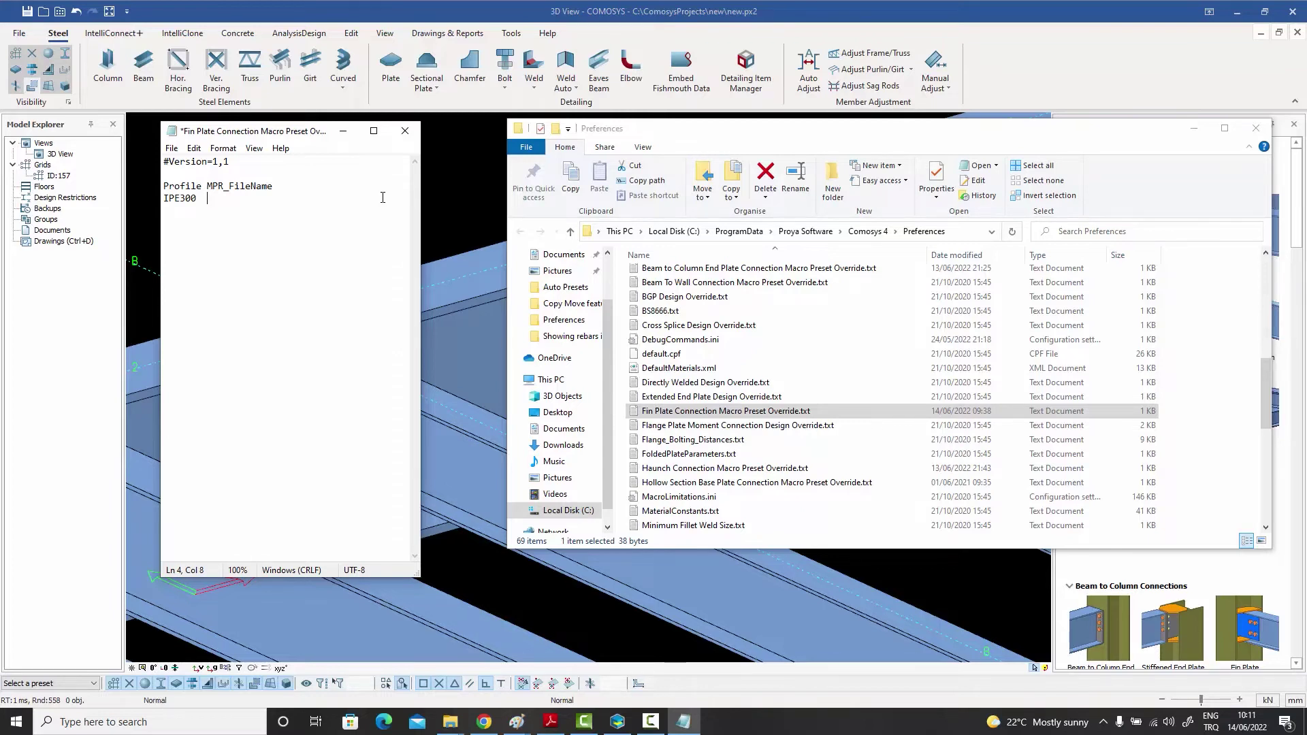
text(IPE)
text(300.mpr)
Add a second row to the override file assigning IPE200.mpr to profile IPE200
text(IPE)
text(200)
text(	IPE)
text(200)
text(.m)
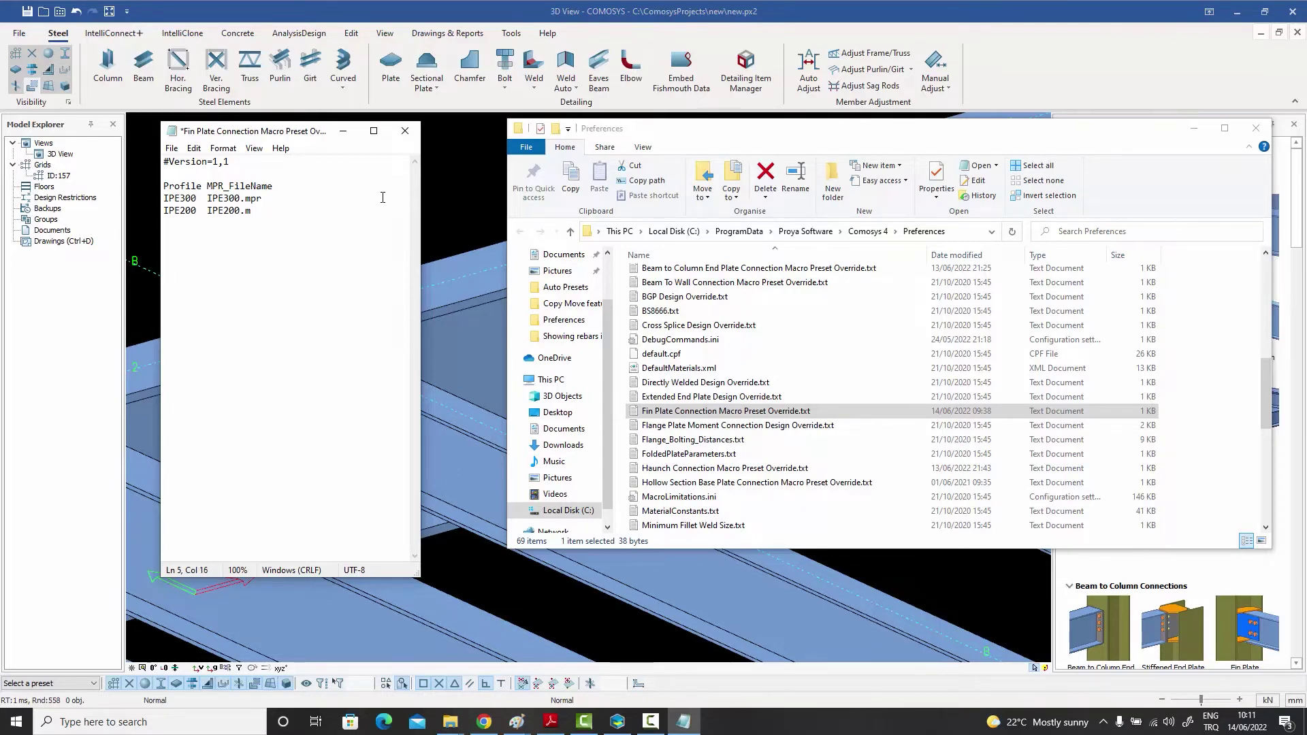
text(pr)
Add a third row assigning IPE400.mpr to profile IPE400, then save the override file and close it with its folder
text(IP)
text(E)
text(400)
text( IPE)
text(400.mpr)
click(172, 148)
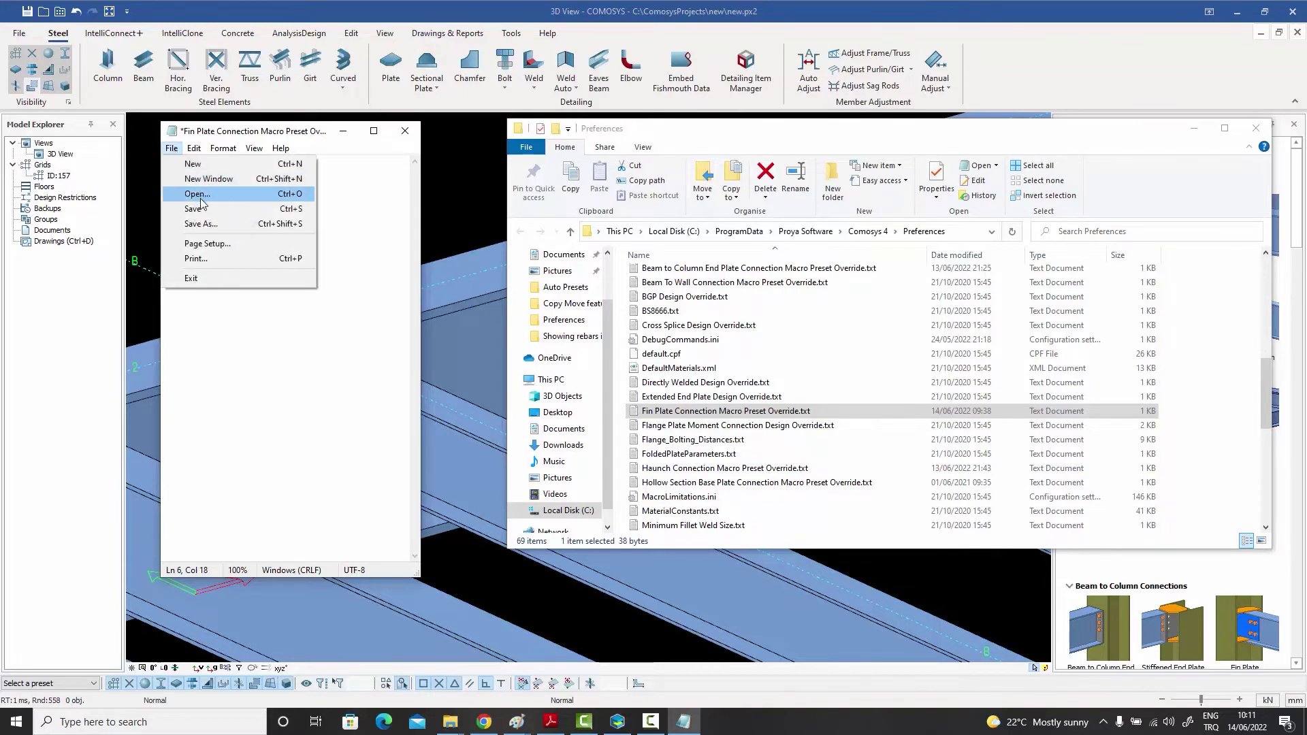
click(196, 209)
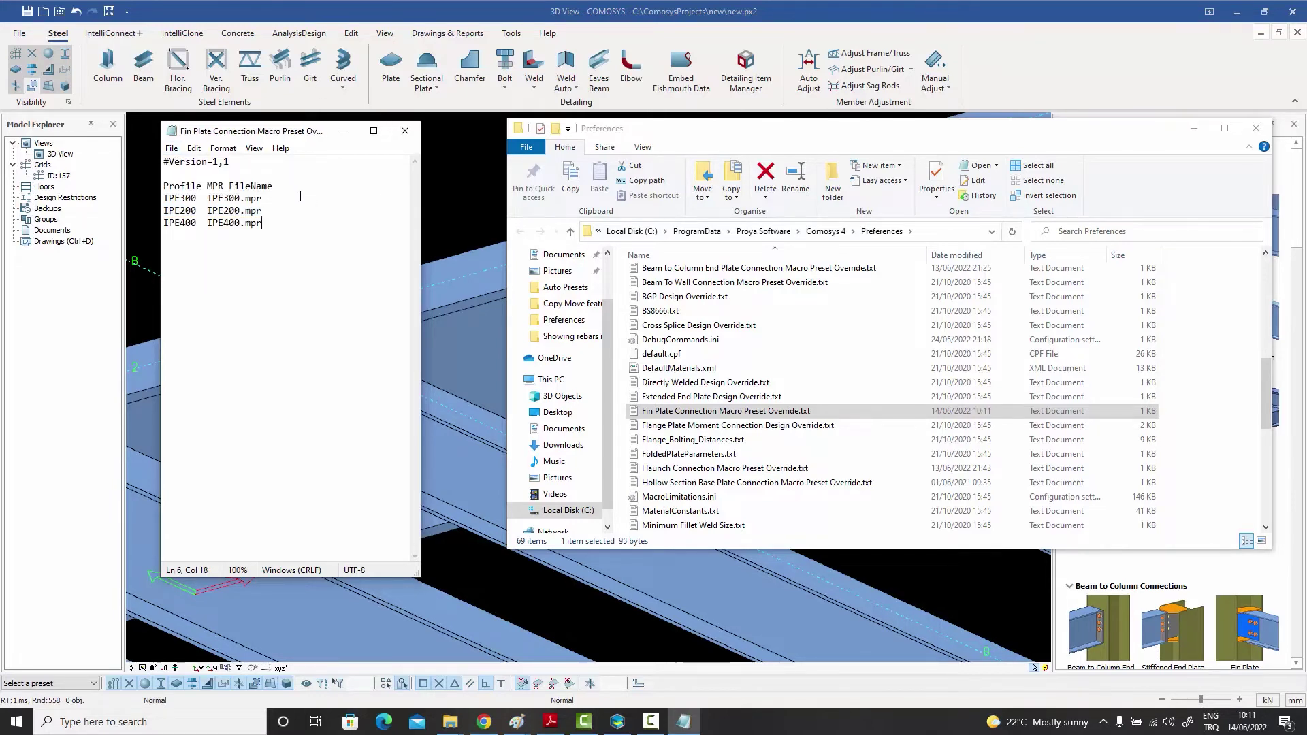
click(412, 134)
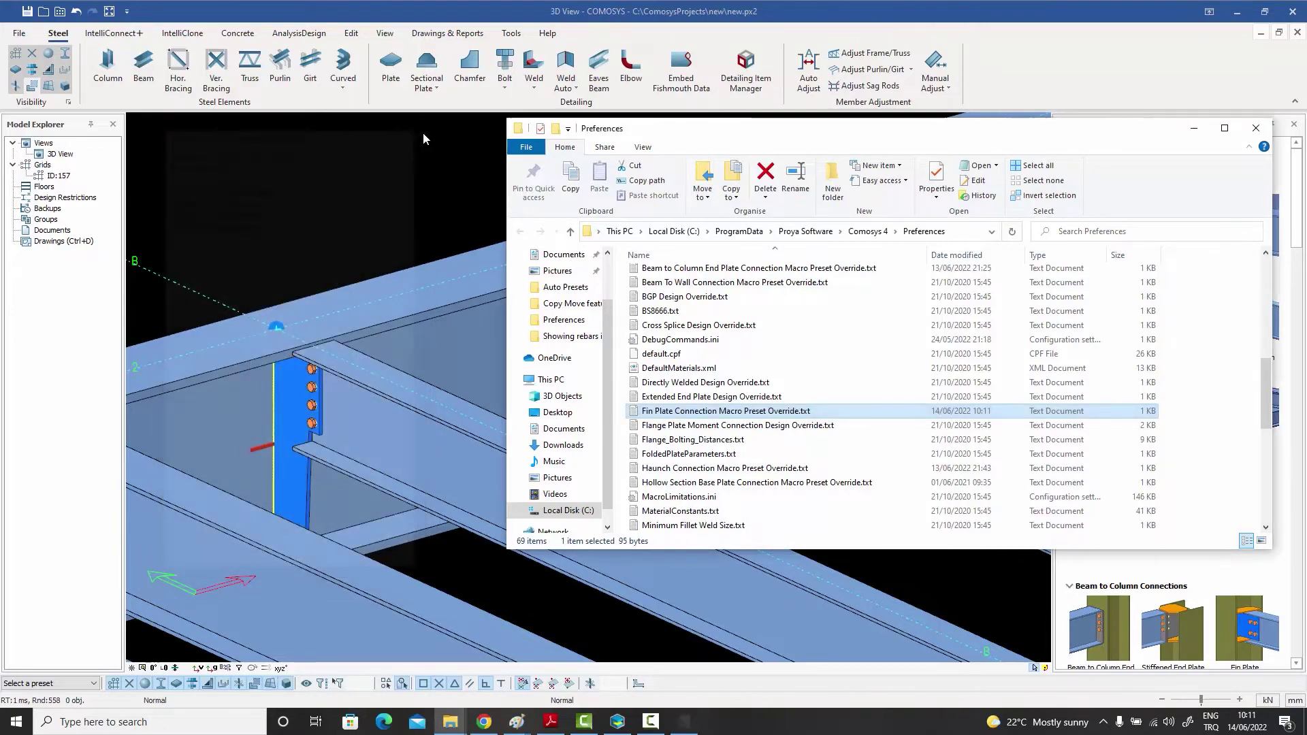
click(1256, 128)
Delete the three fin plate connections on the secondary beam at grid line B and the two beams just beyond it
scroll(550, 180, down, 3)
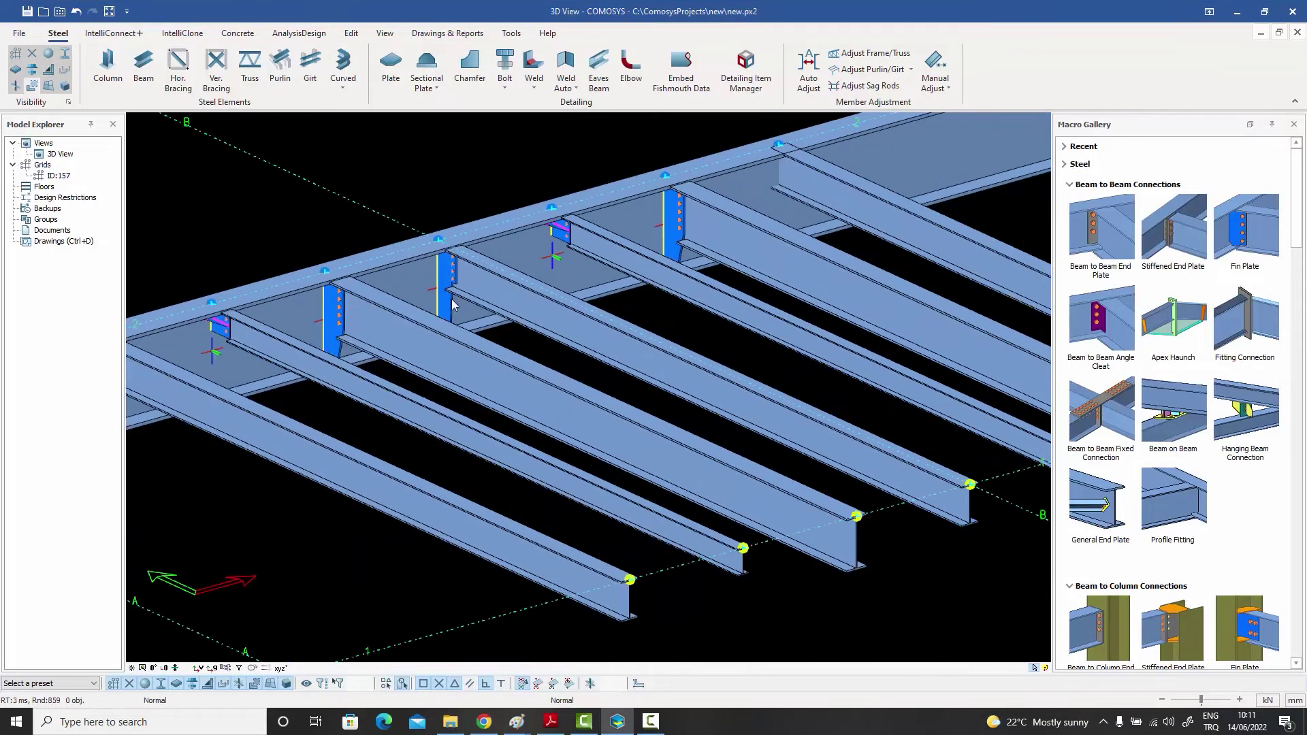
scroll(447, 303, up, 3)
scroll(447, 303, down, 3)
click(446, 305)
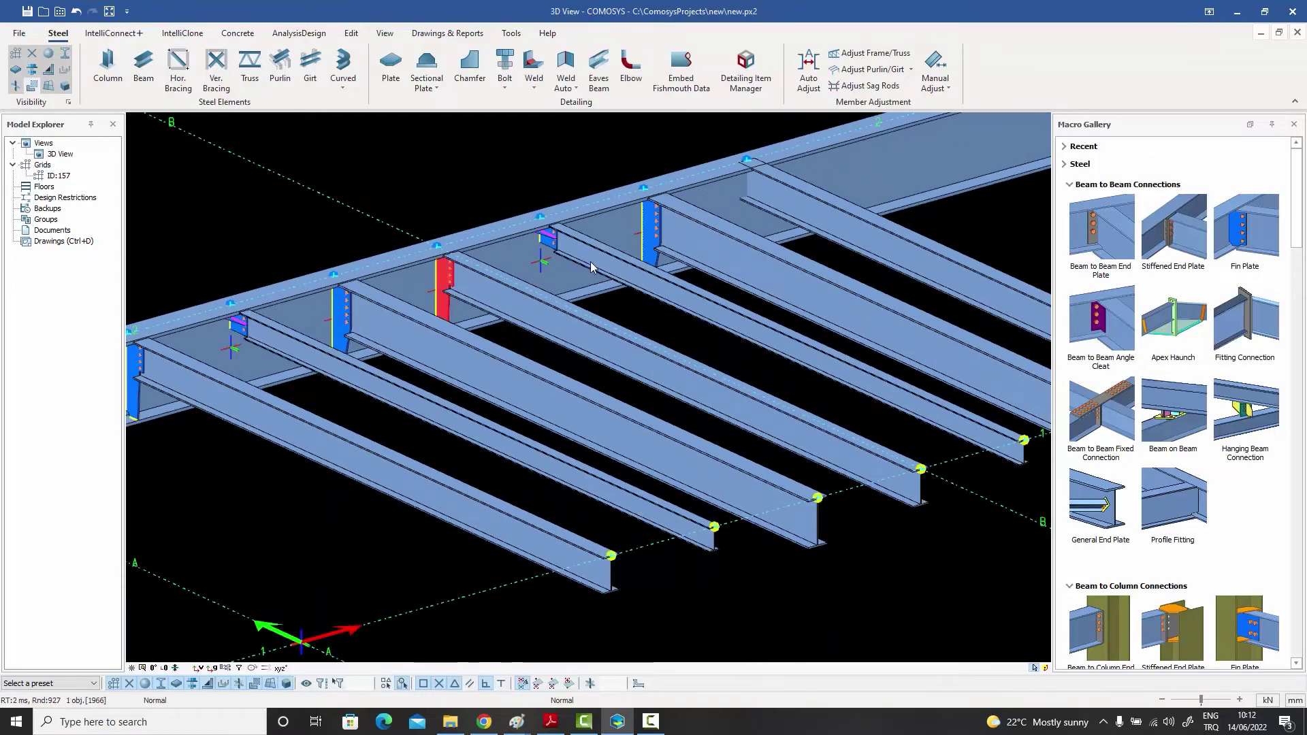
scroll(497, 236, up, 3)
ctrl+click(499, 226)
ctrl+click(737, 227)
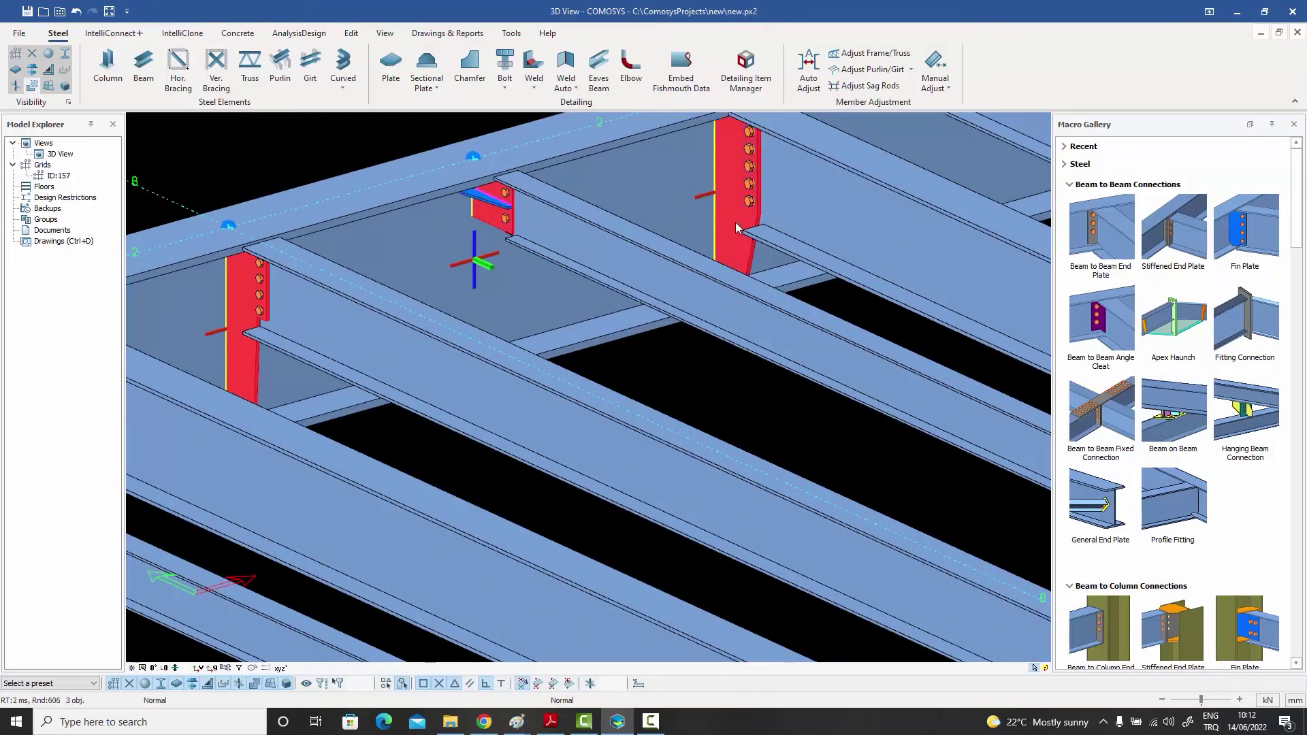
key(Delete)
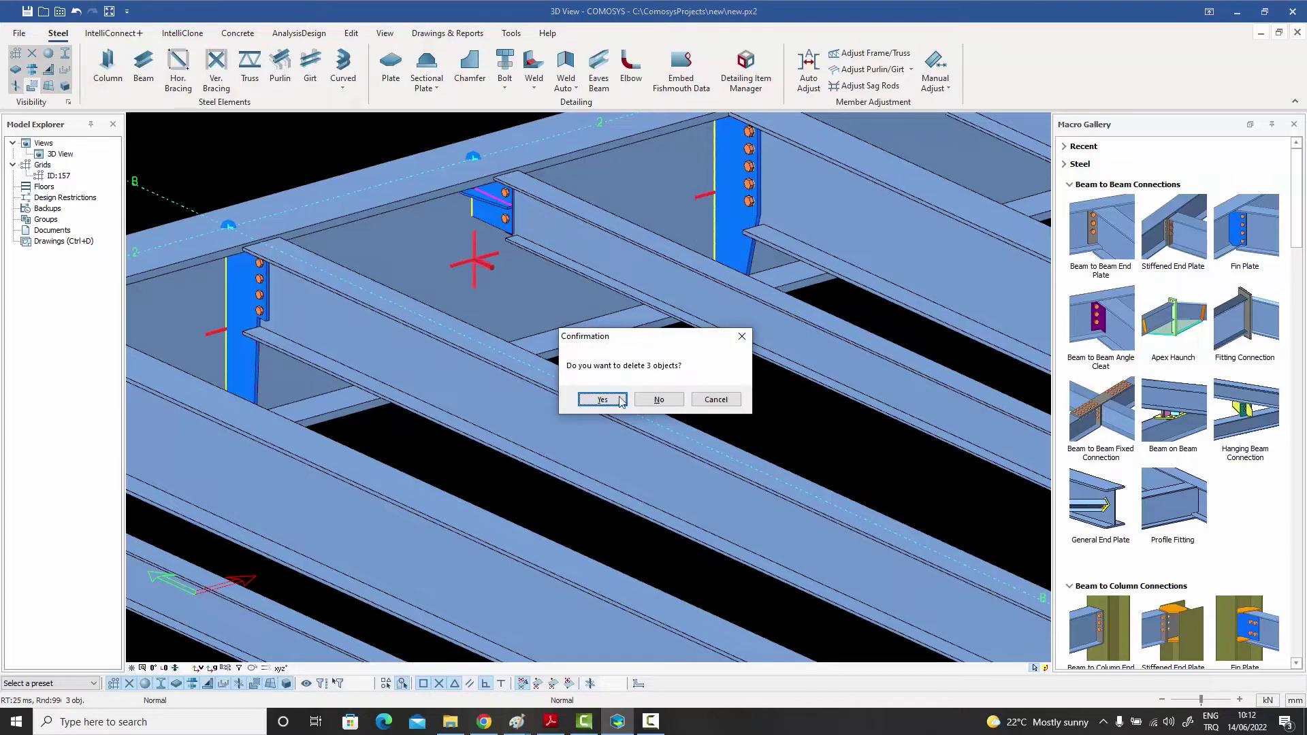
key(Return)
scroll(640, 384, down, 2)
scroll(627, 356, up, 3)
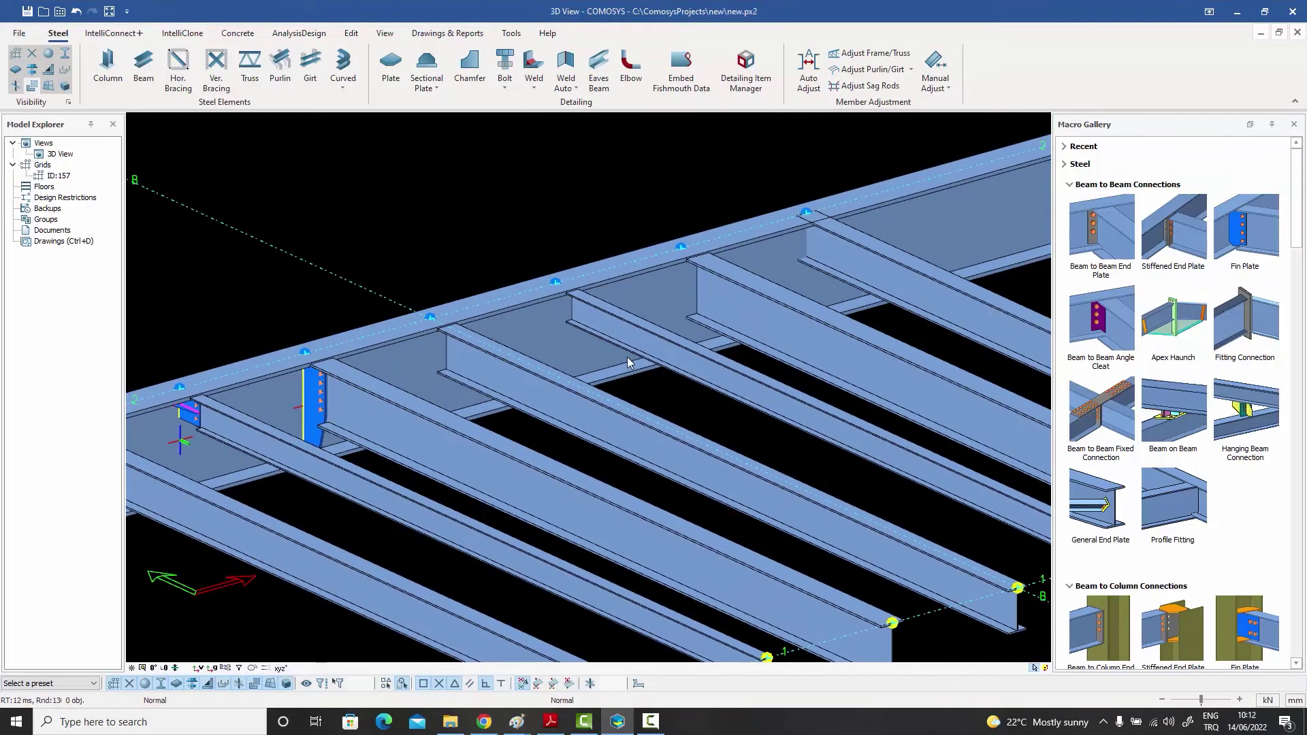
Add beam-to-beam Fin Plate connections between the main beam and the secondary beam at grid line B and the two beams beyond it
click(1246, 233)
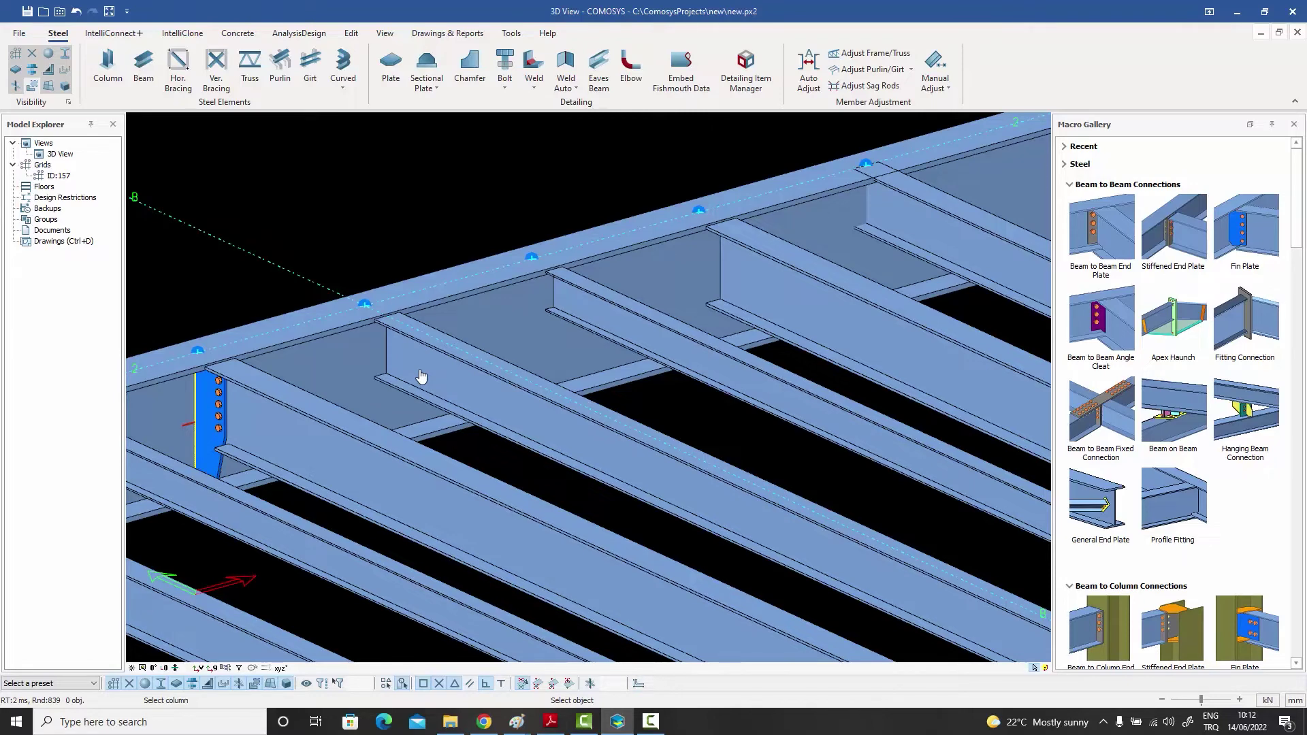
scroll(421, 377, up, 2)
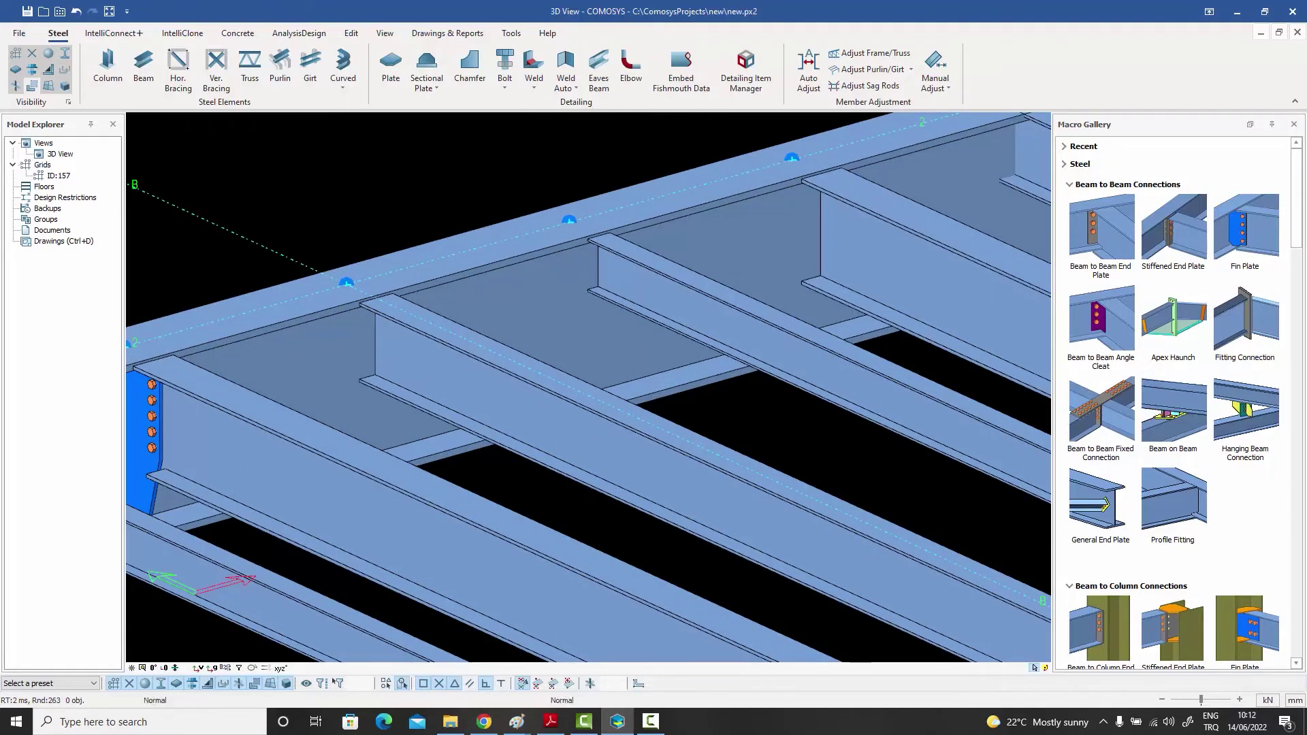
click(392, 364)
click(411, 367)
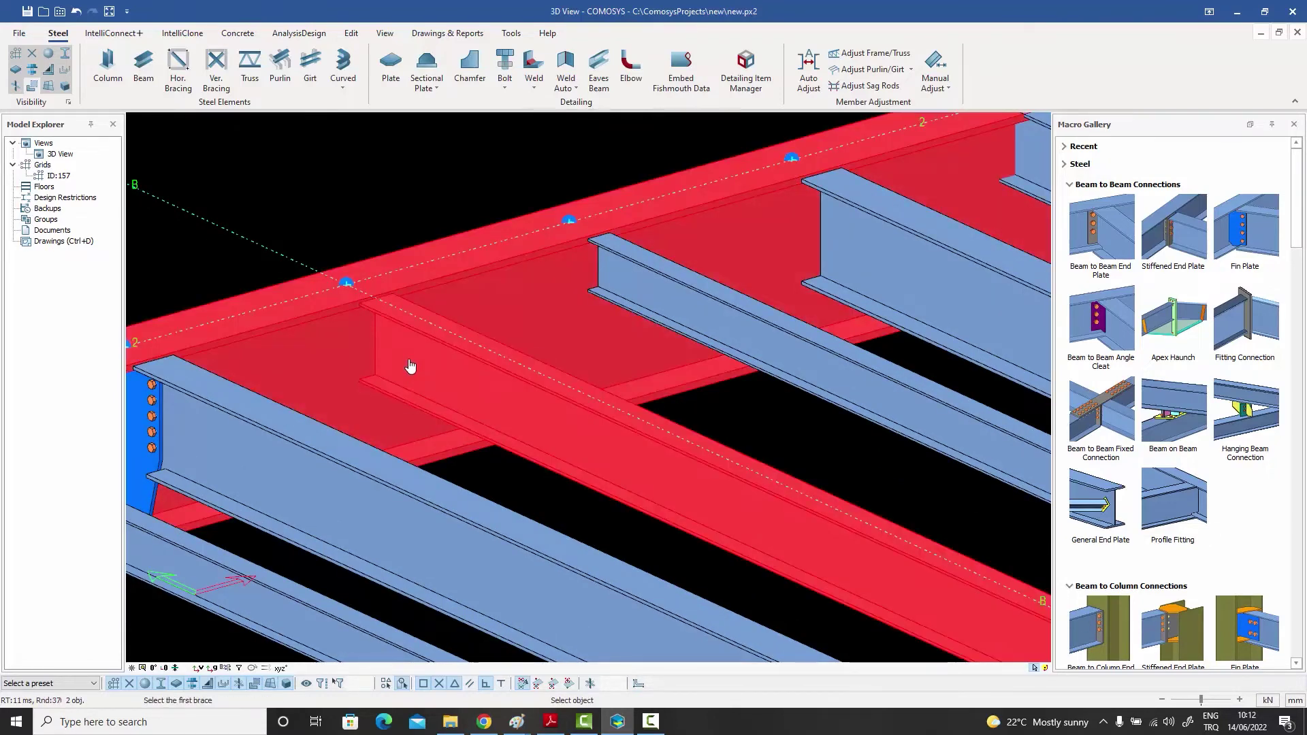
click(568, 283)
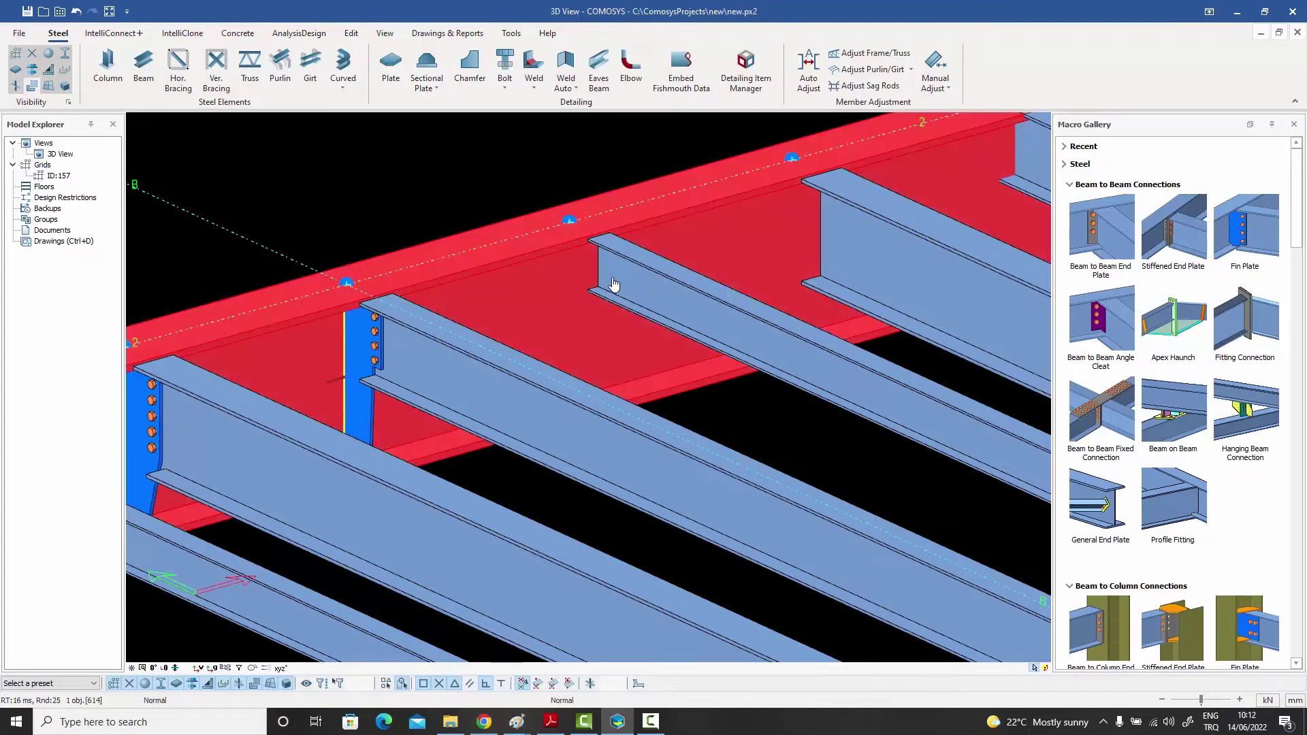
click(614, 283)
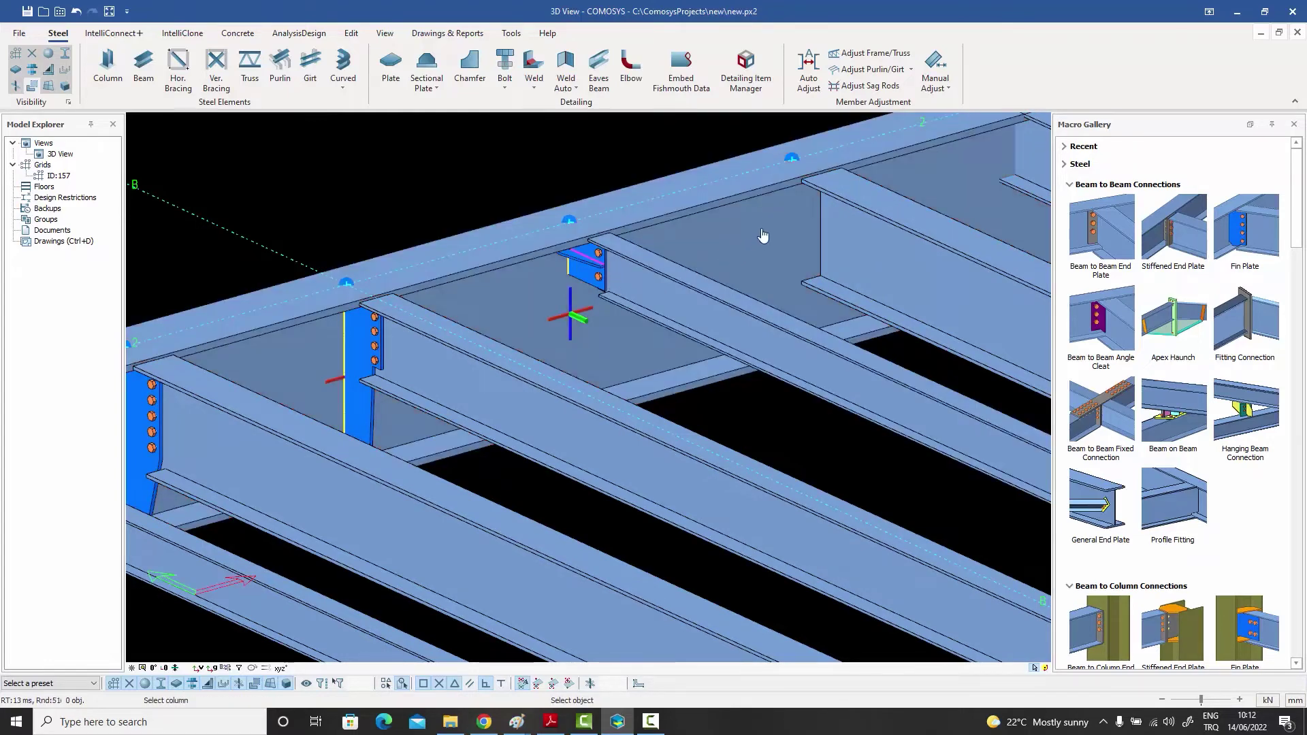
click(762, 236)
click(854, 237)
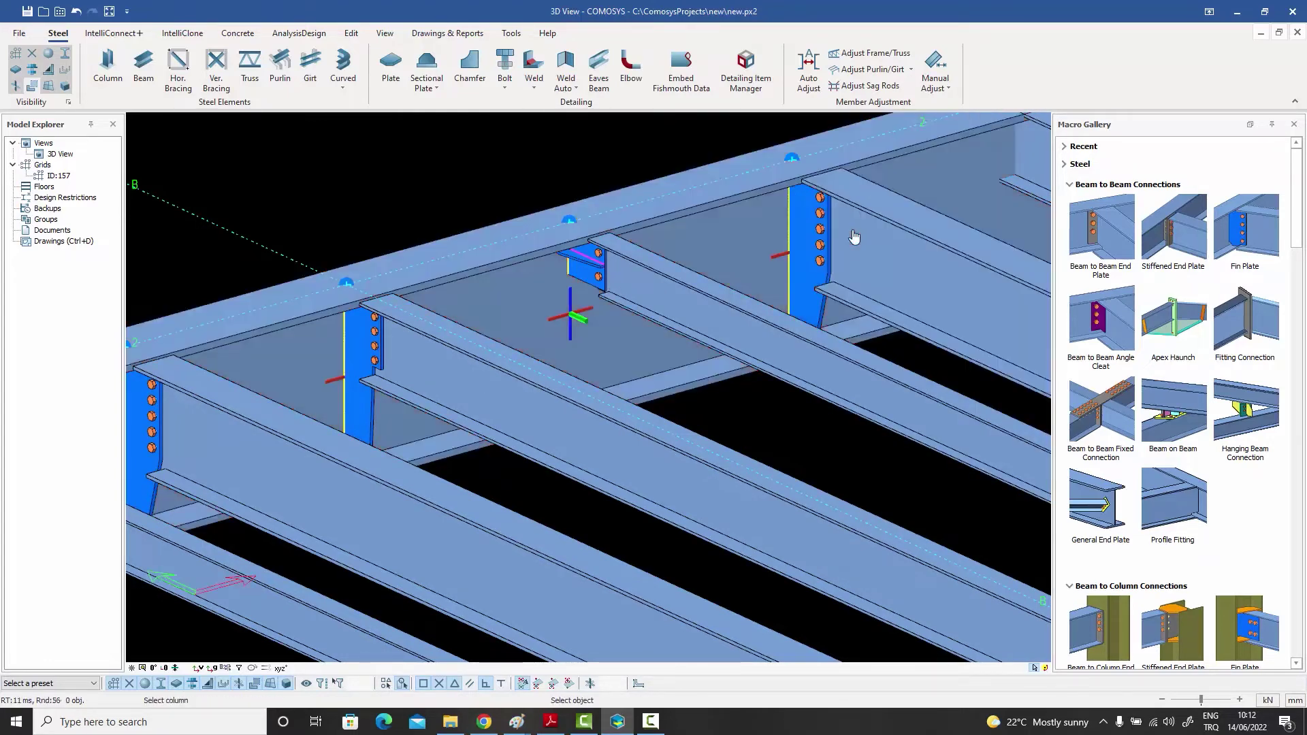
key(Escape)
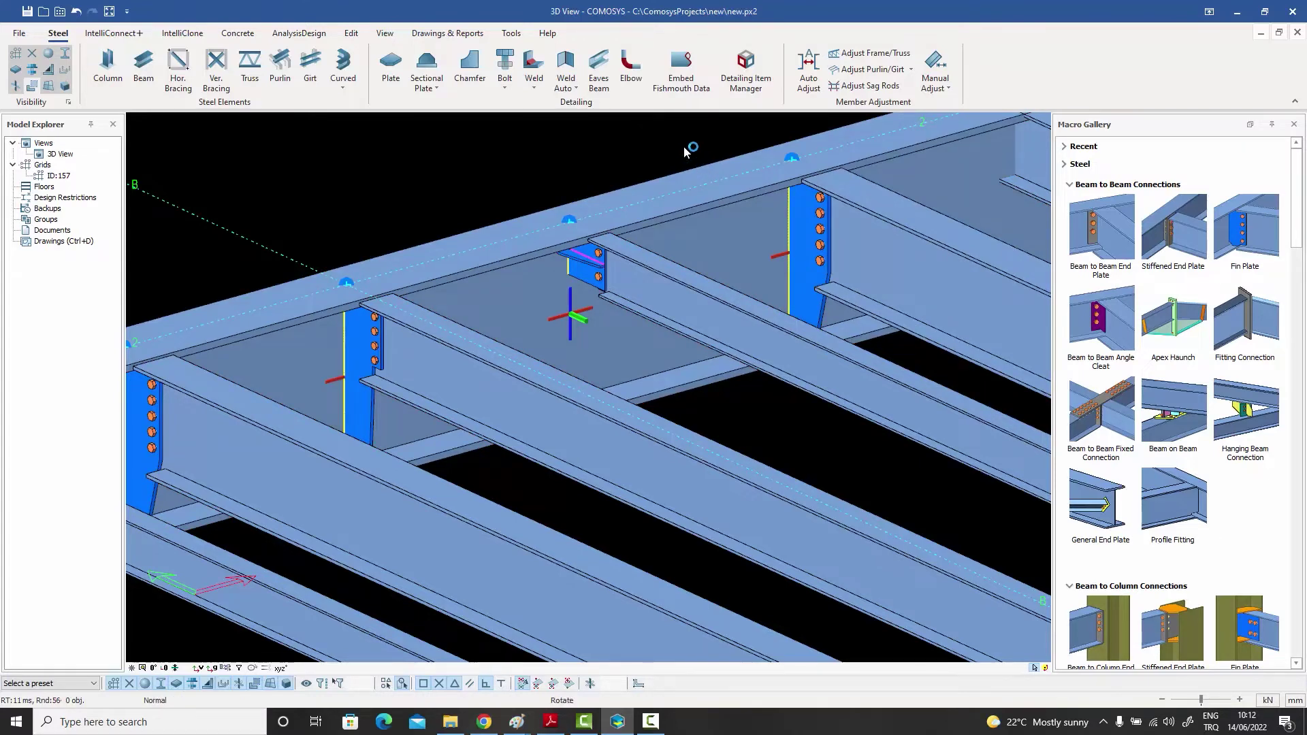
right_click(688, 150)
click(691, 152)
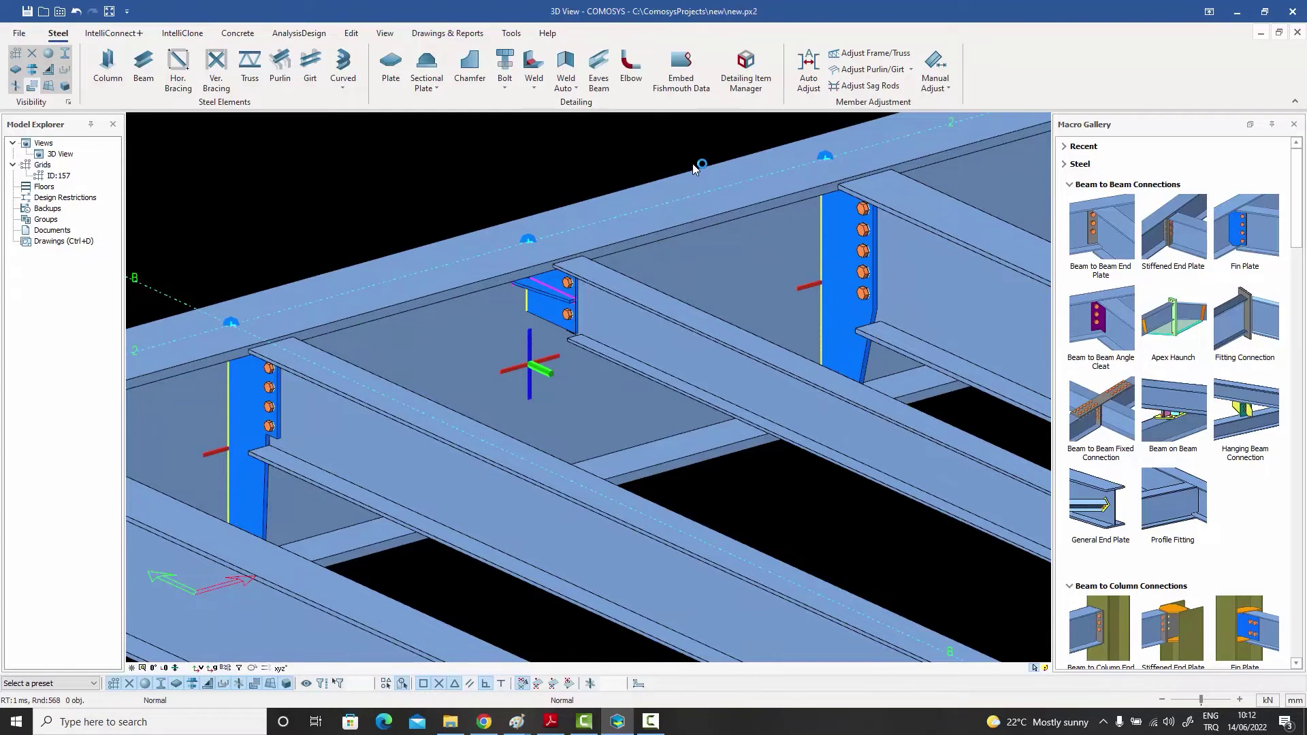
Review the profile rows in Fin Plate Connection Macro Preset Override.txt in the Preferences folder, then close the file and folder
click(60, 12)
scroll(674, 457, down, 3)
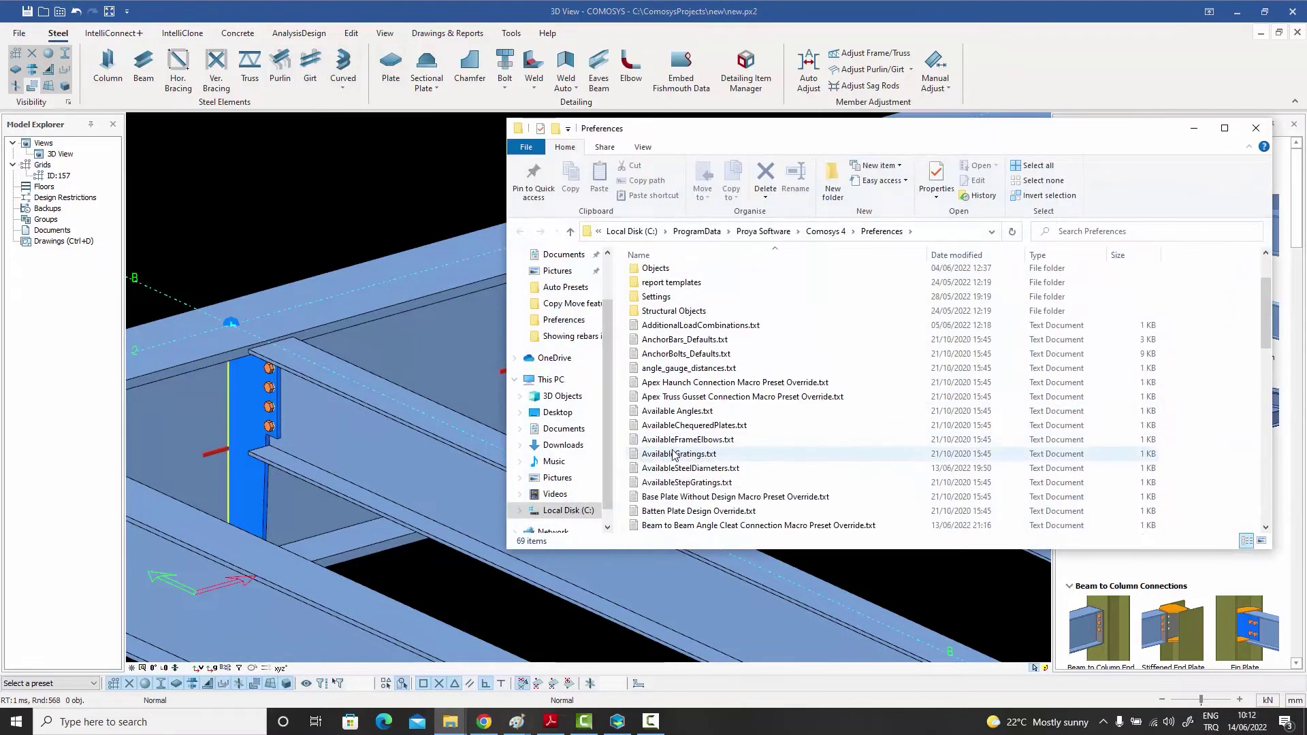
scroll(686, 455, down, 5)
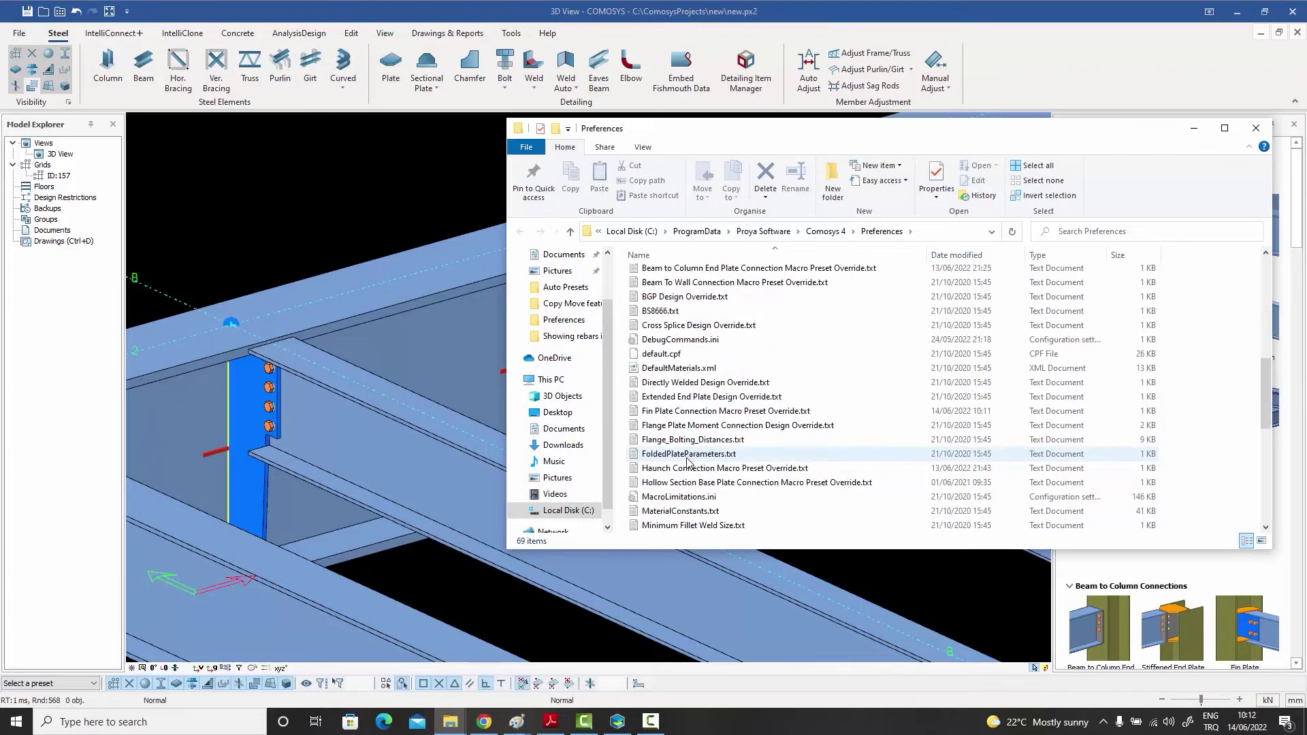
double_click(714, 412)
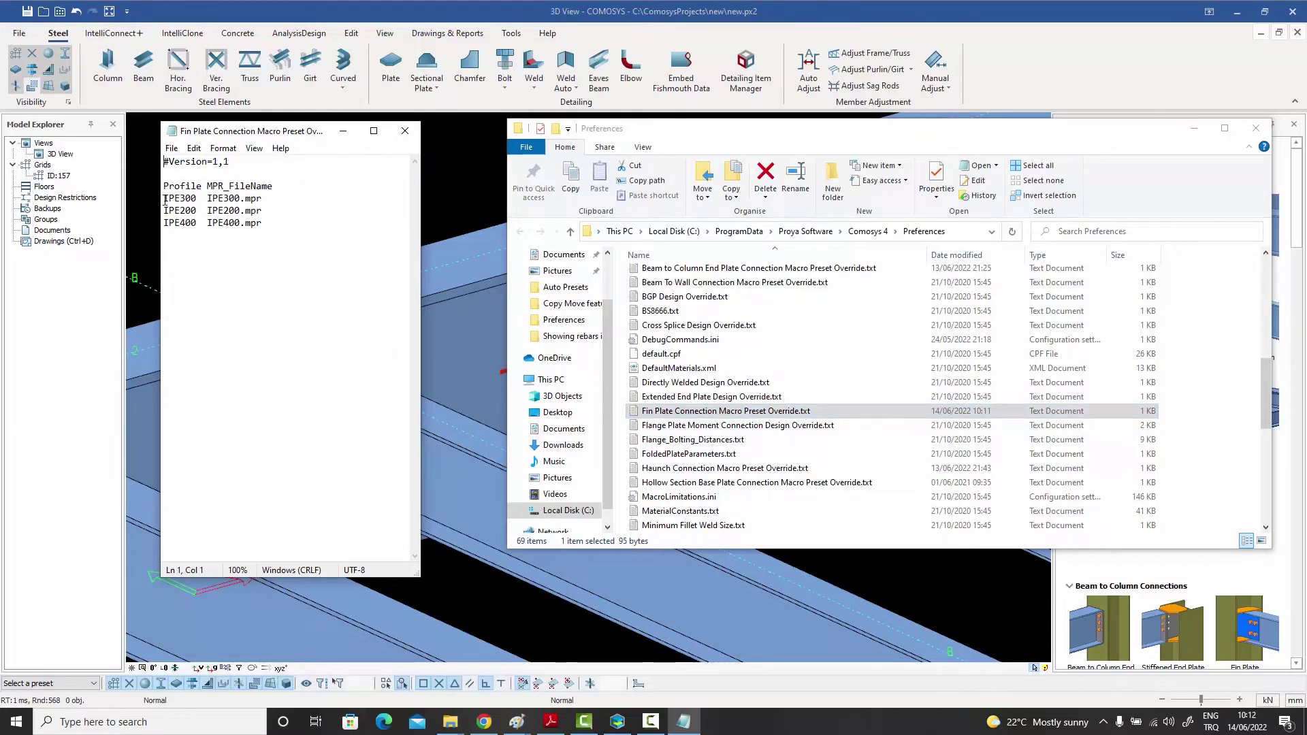
drag(165, 198, 264, 213)
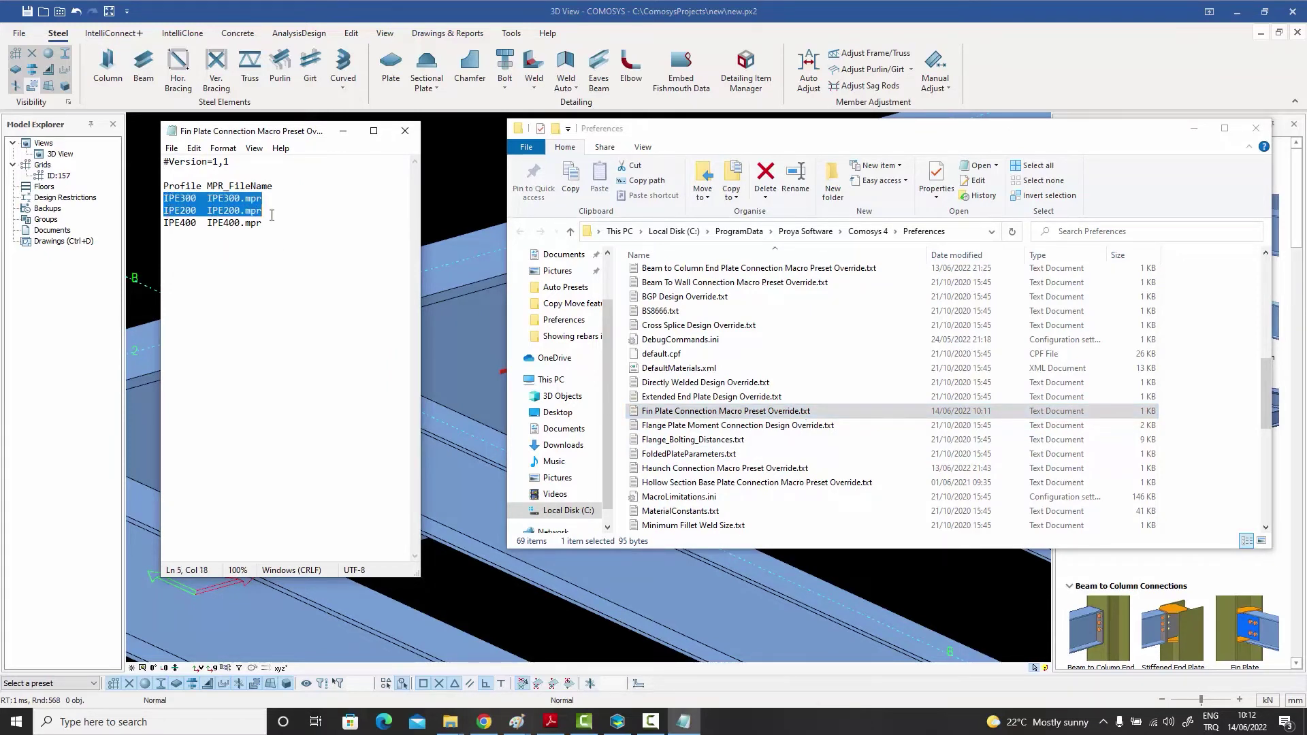
click(278, 222)
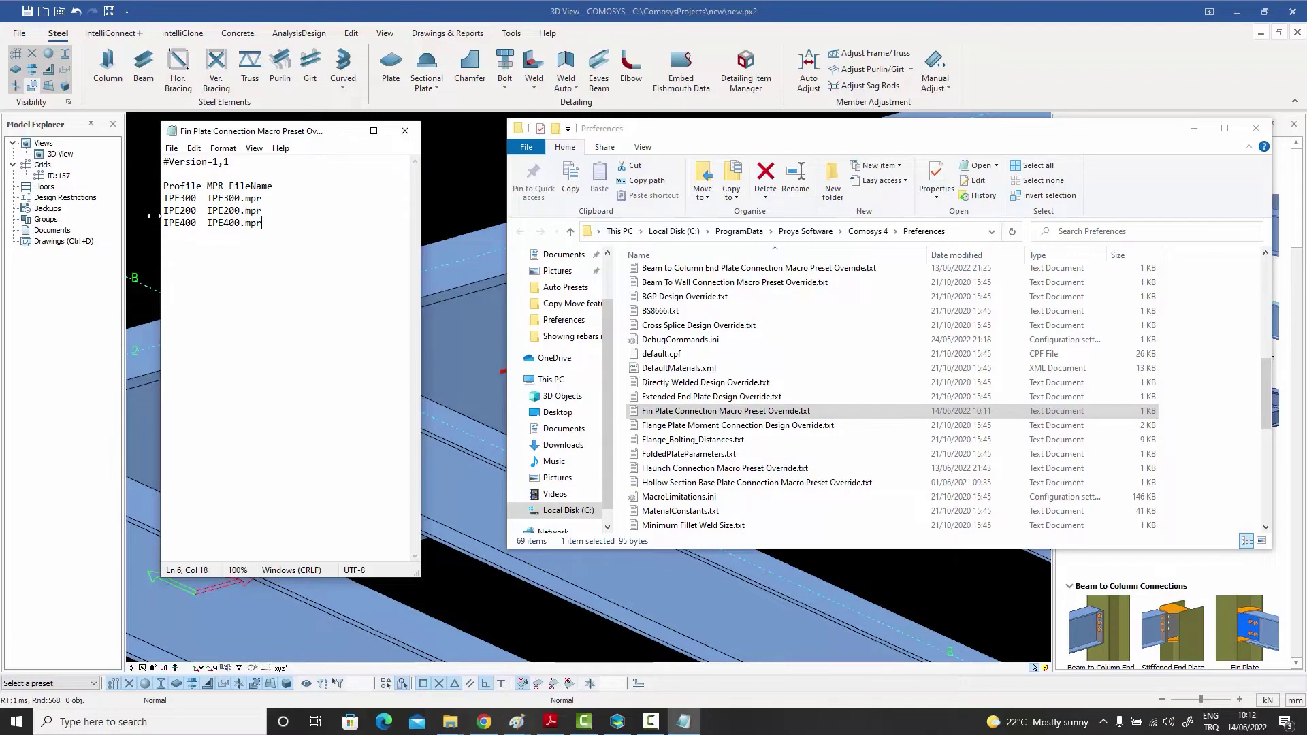
click(405, 131)
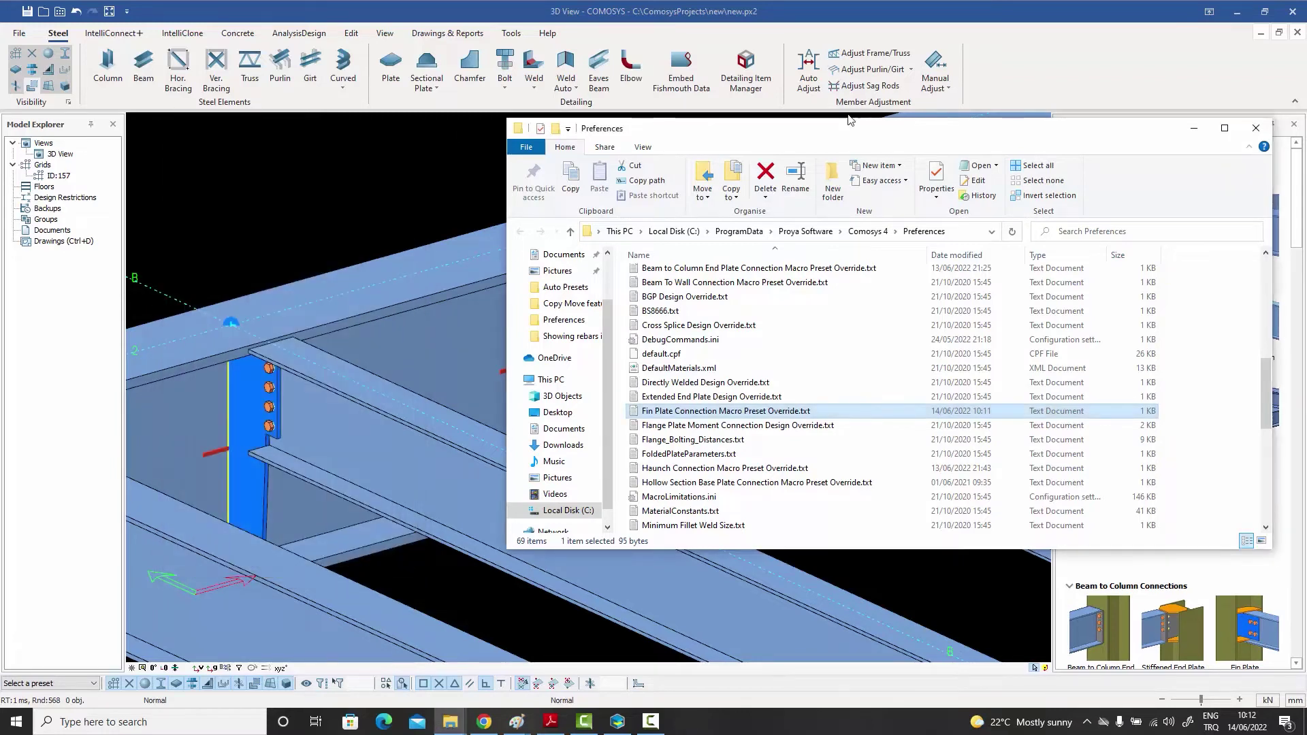
click(1256, 128)
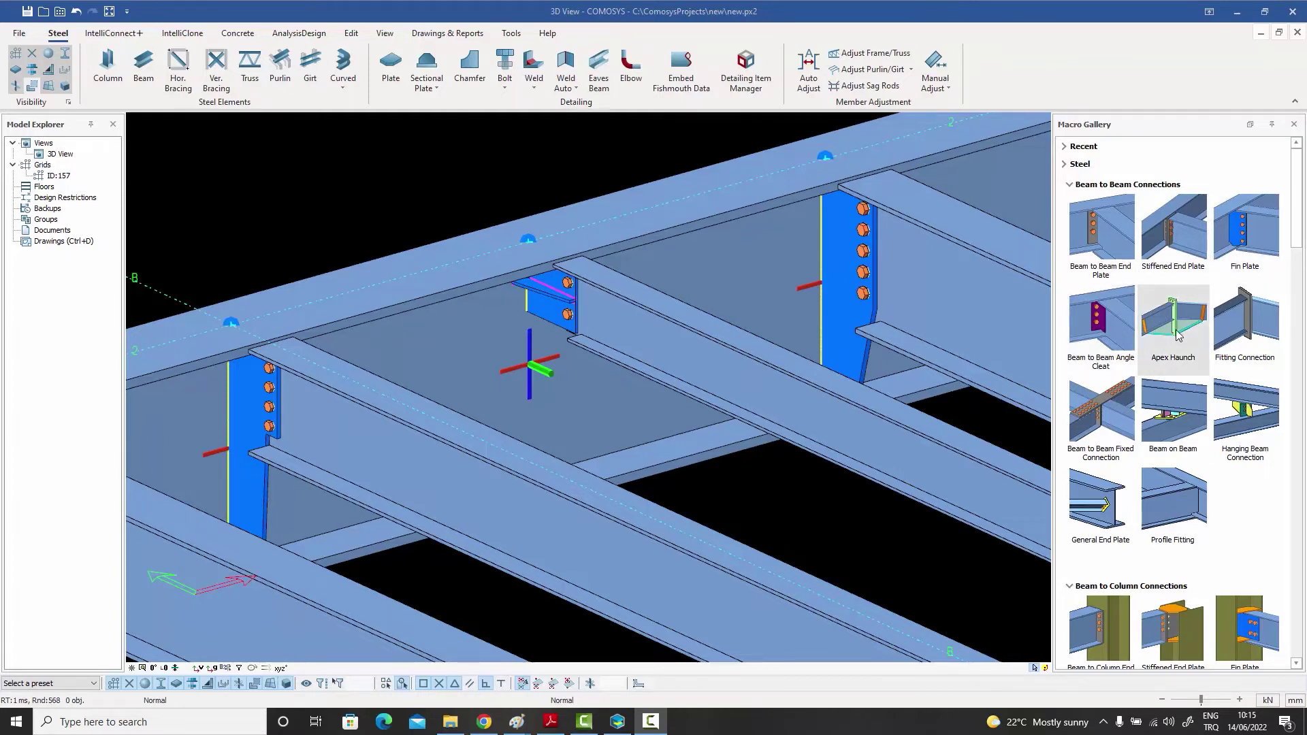
Look through the beam-to-column macros, then open Apex Haunch Connection Macro Preset Override.txt from the Preferences folder to examine its profile assignment
scroll(1180, 334, down, 5)
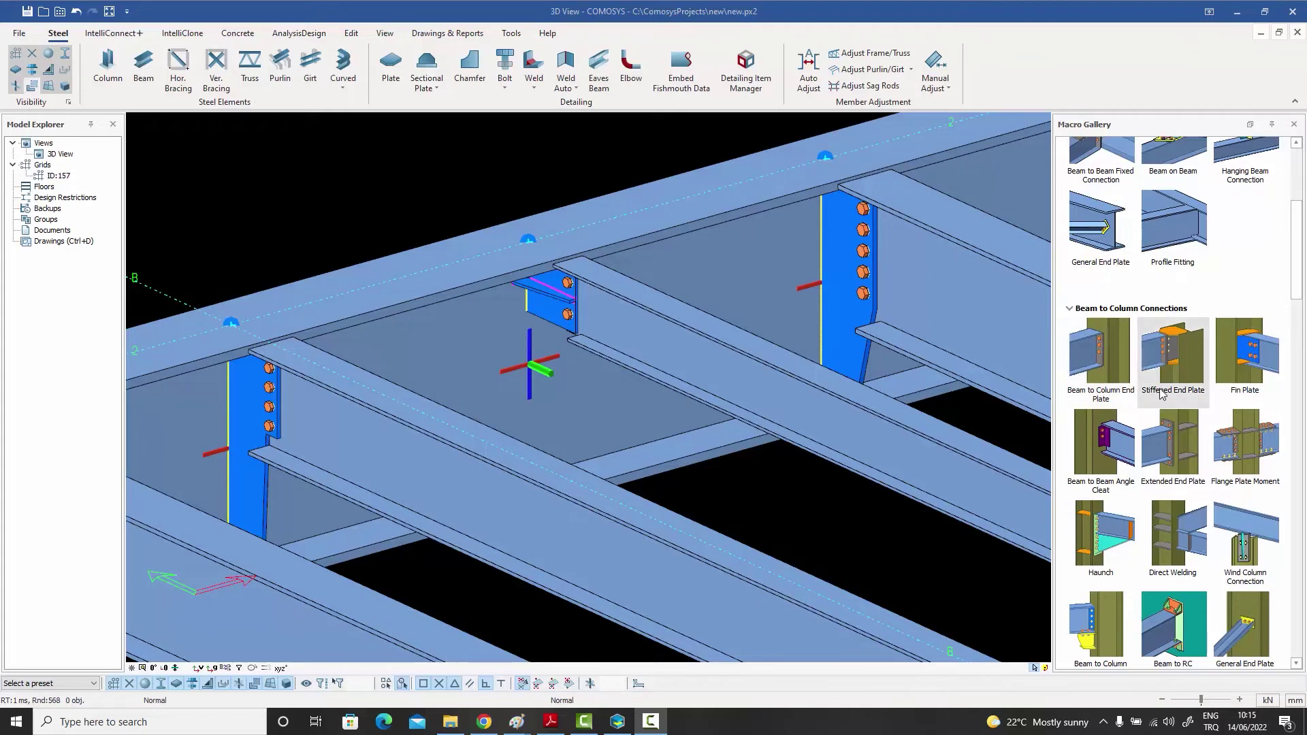
scroll(1211, 402, down, 1)
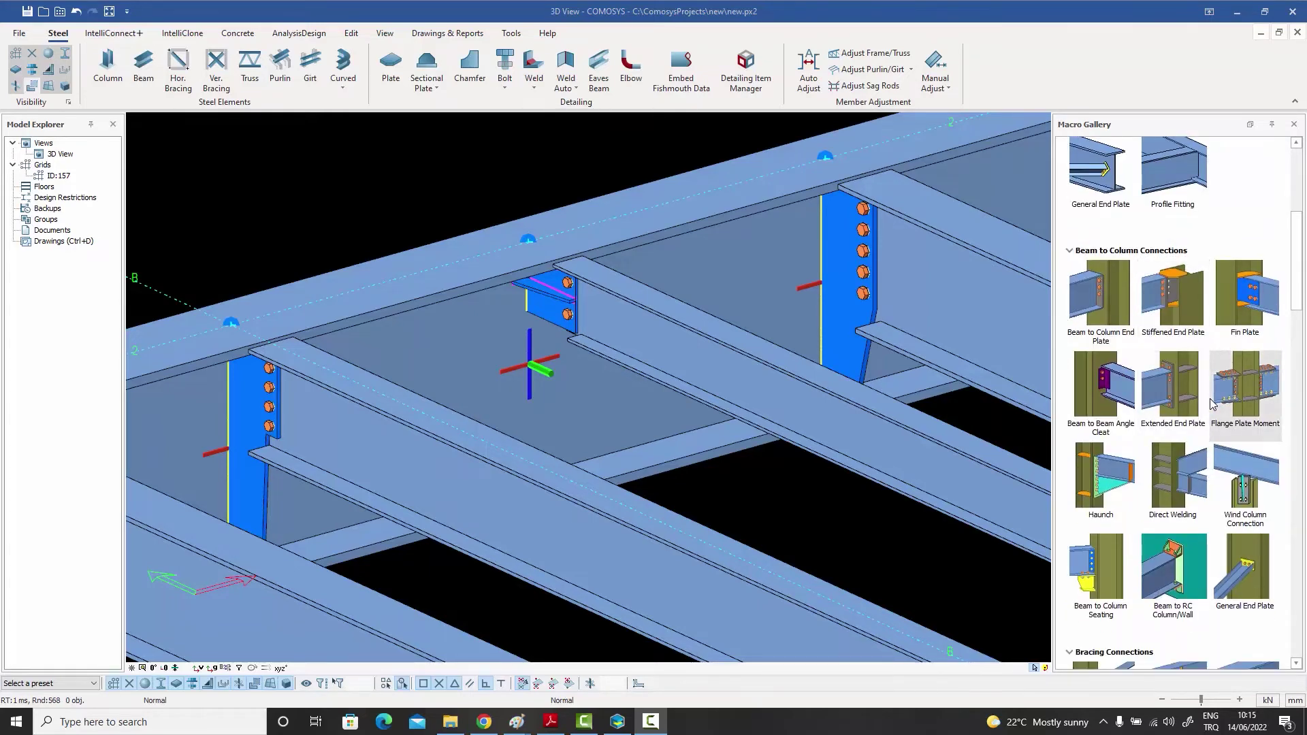
scroll(1212, 403, up, 1)
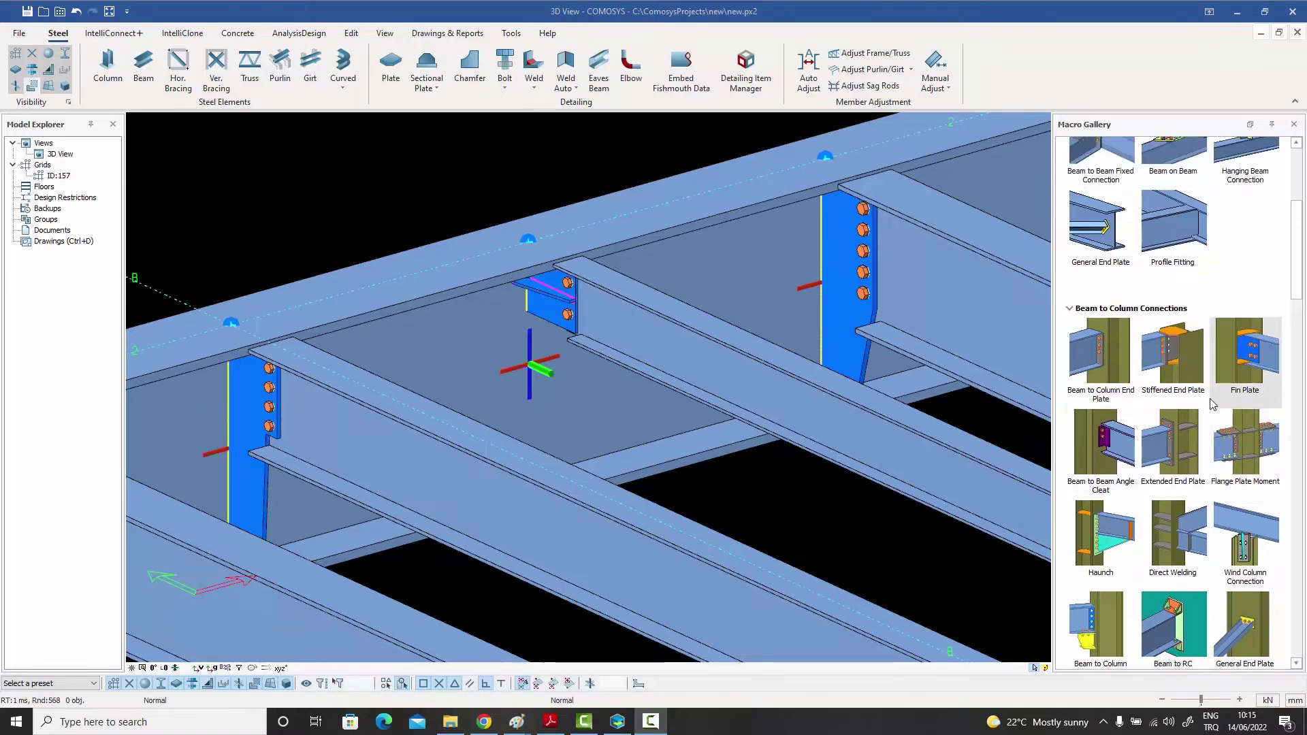
click(59, 13)
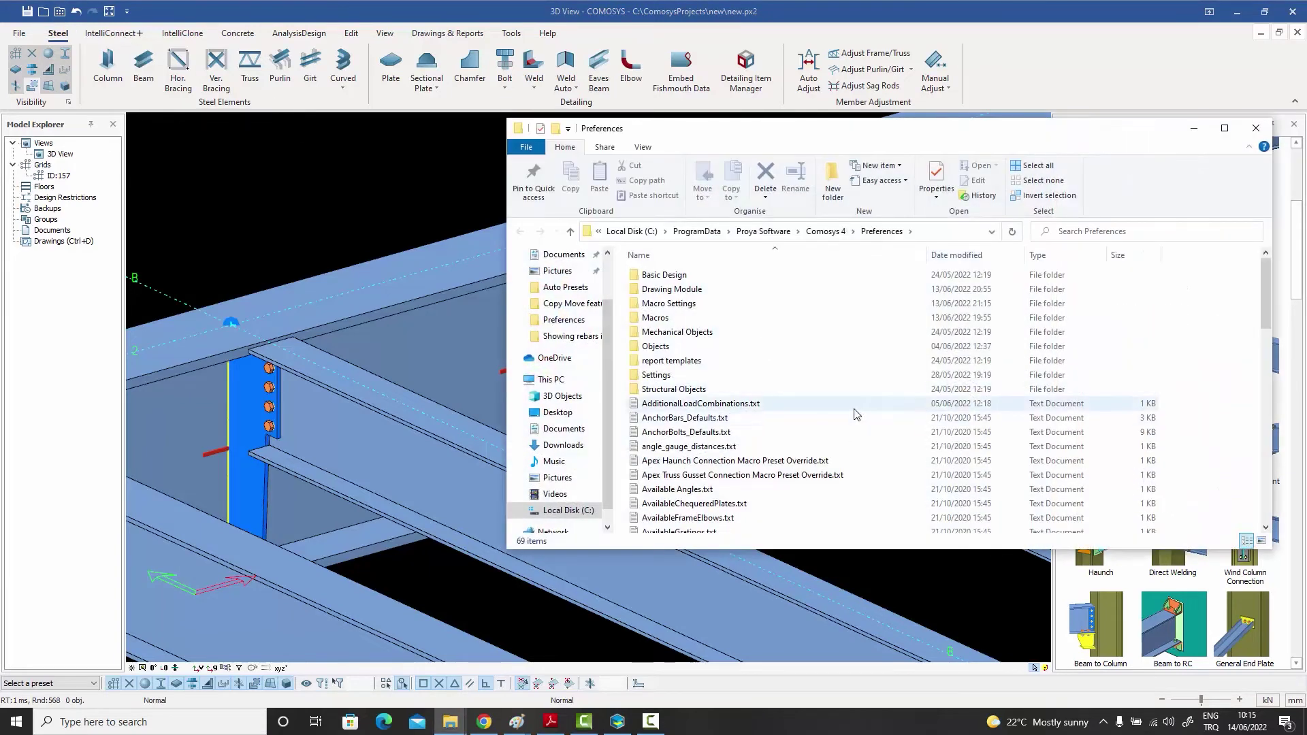
scroll(851, 405, down, 2)
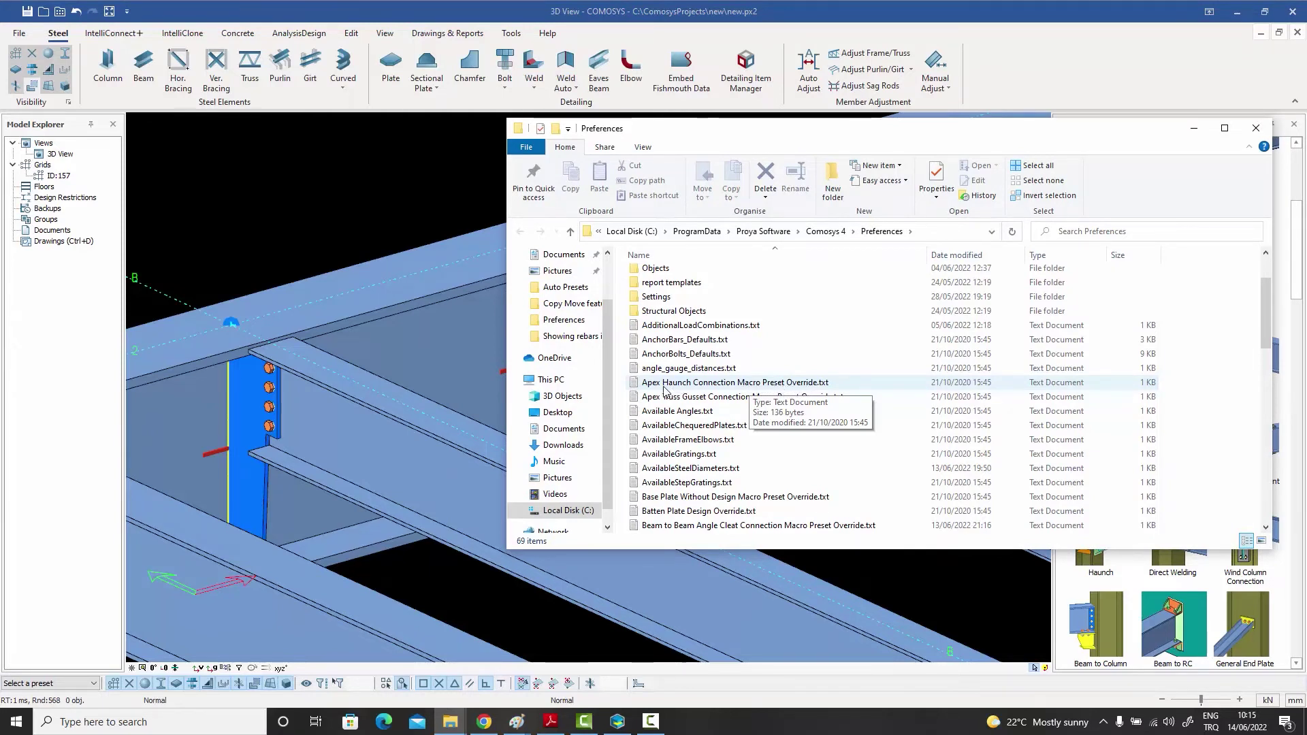
double_click(749, 384)
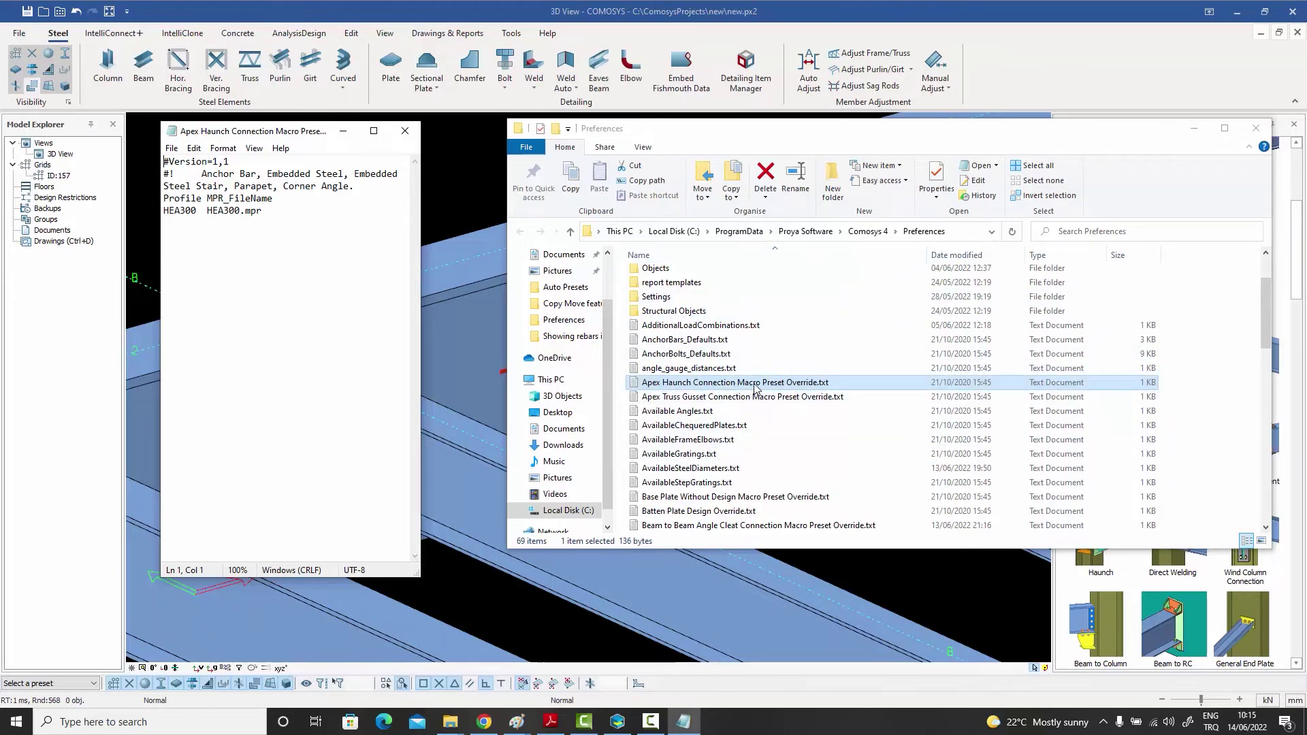
click(362, 234)
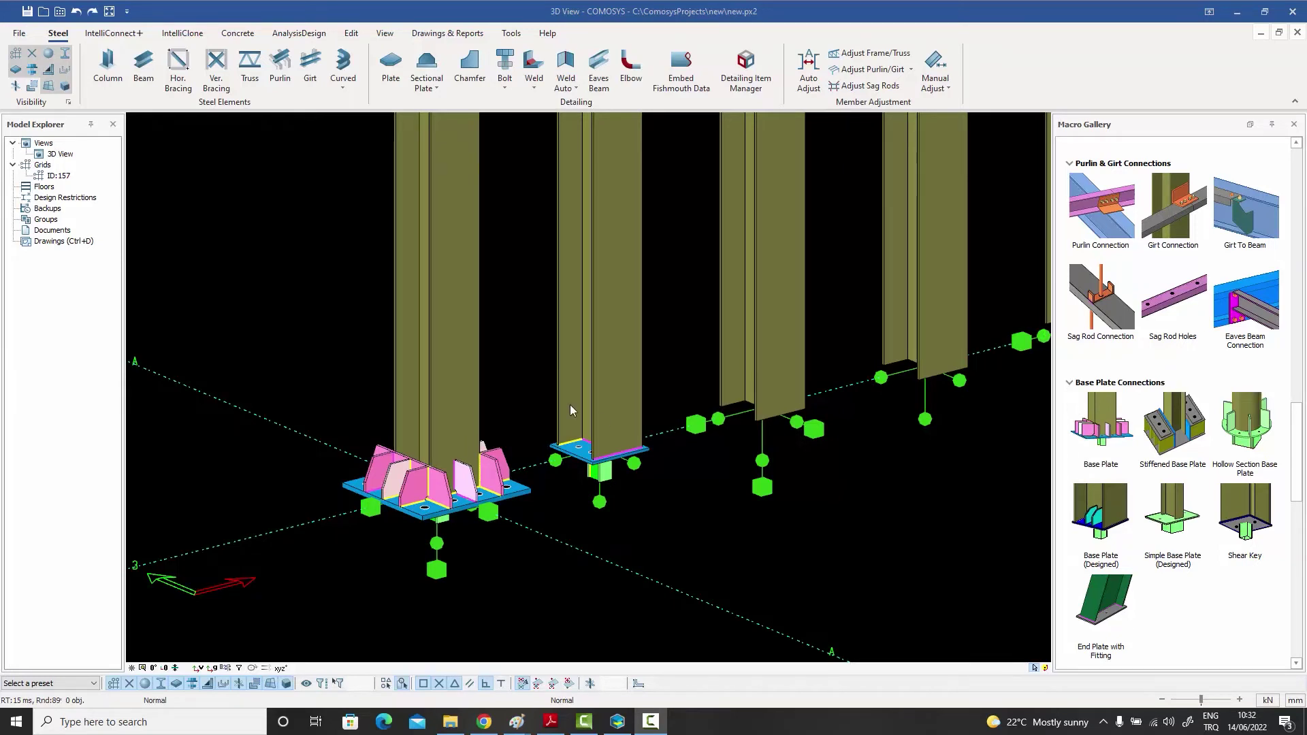
Check the profile names of the two columns that have base plates, closing each properties dialog without changes
click(453, 385)
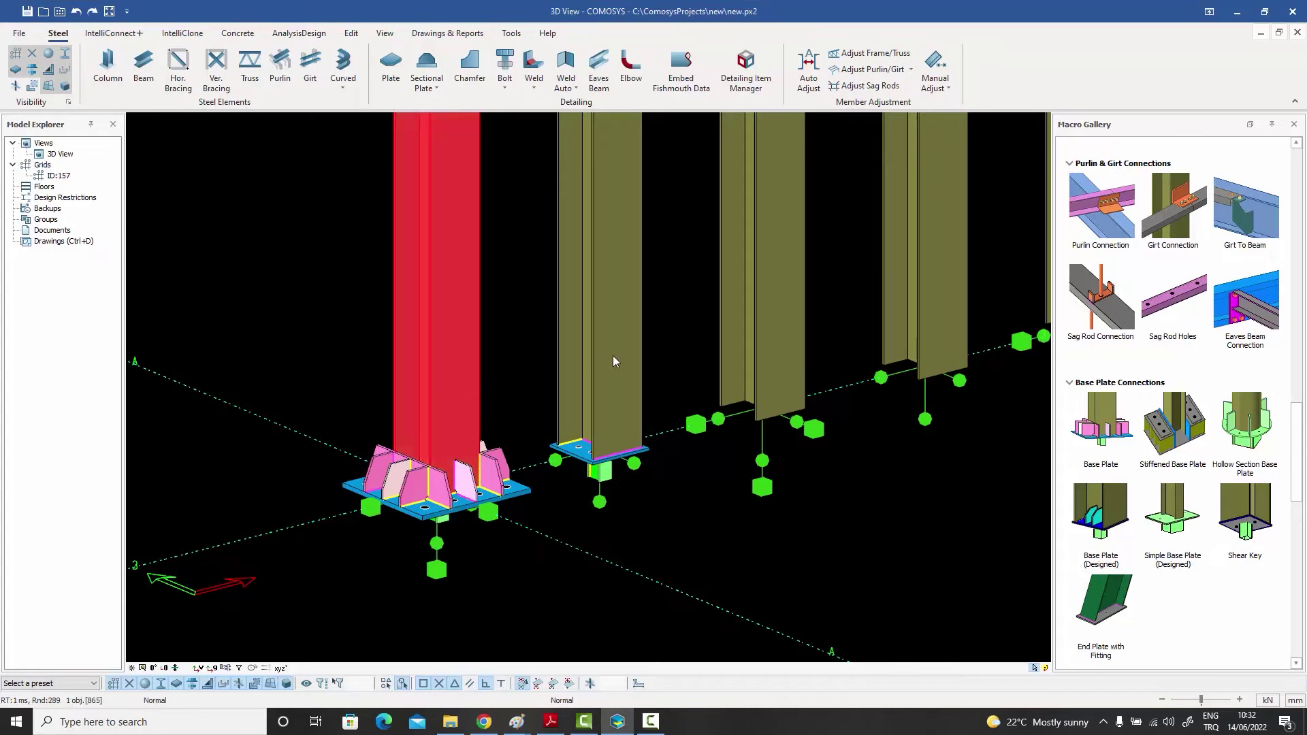
click(612, 355)
double_click(464, 344)
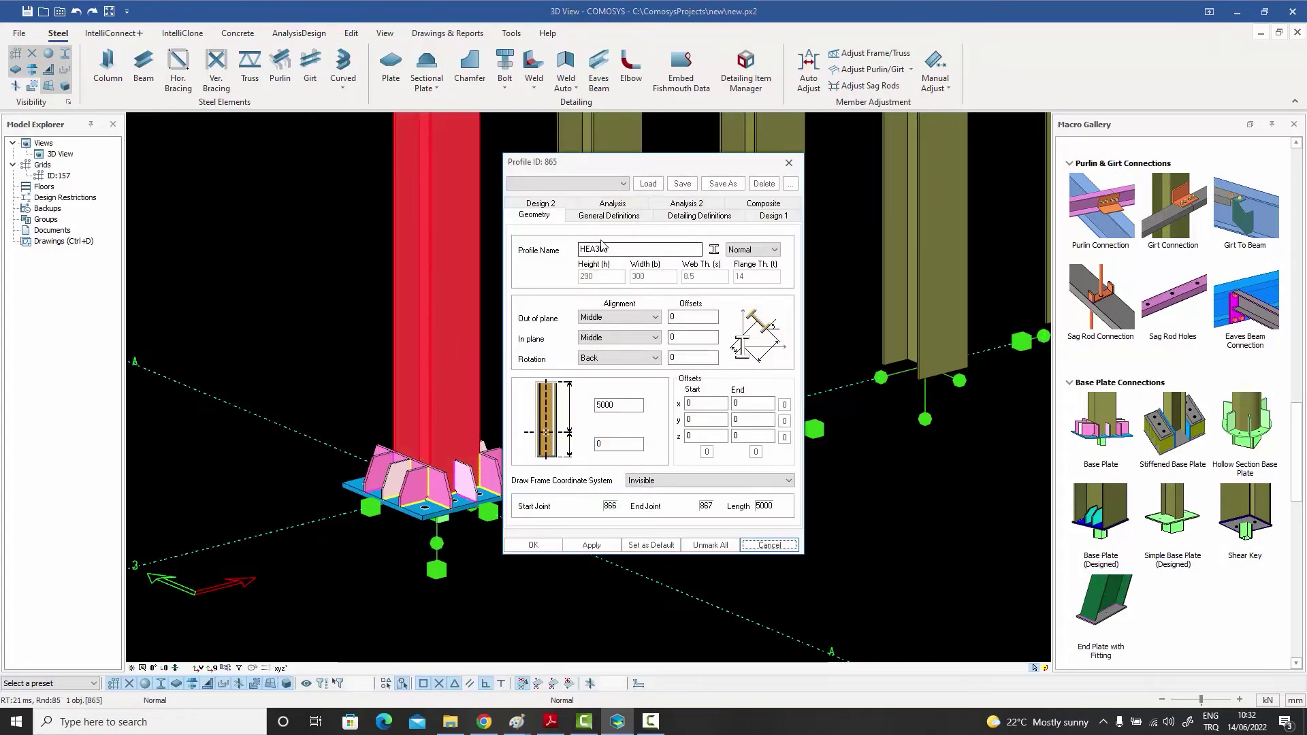
click(768, 544)
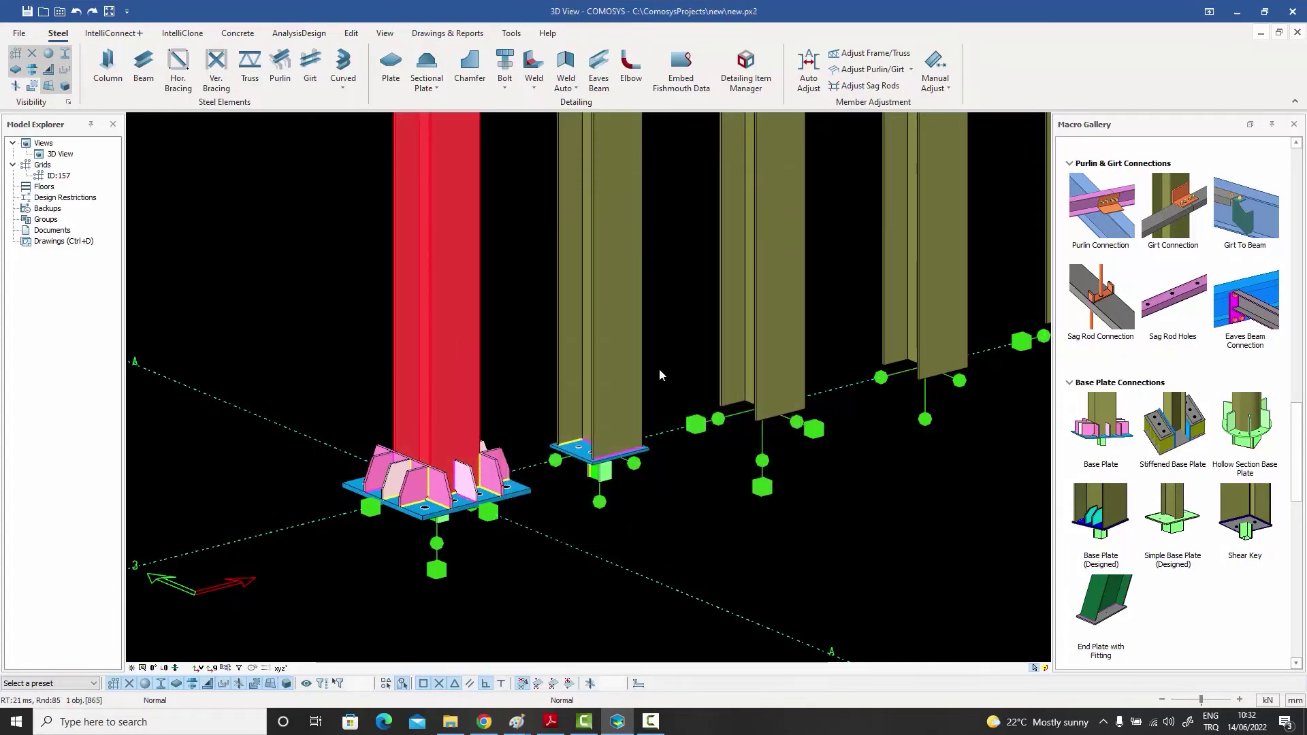
double_click(608, 296)
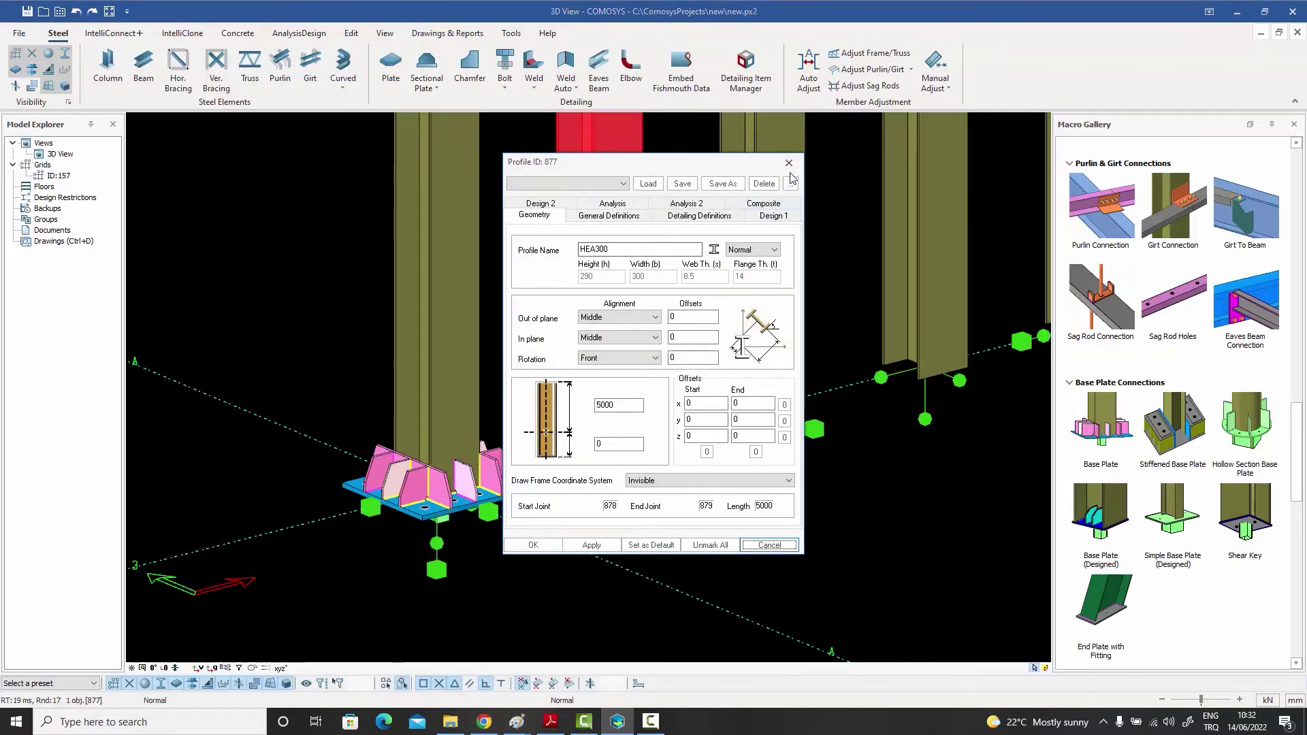
key(Escape)
Check the restraint settings of the support joints beneath the two columns with base plates, leaving both unchanged
click(437, 570)
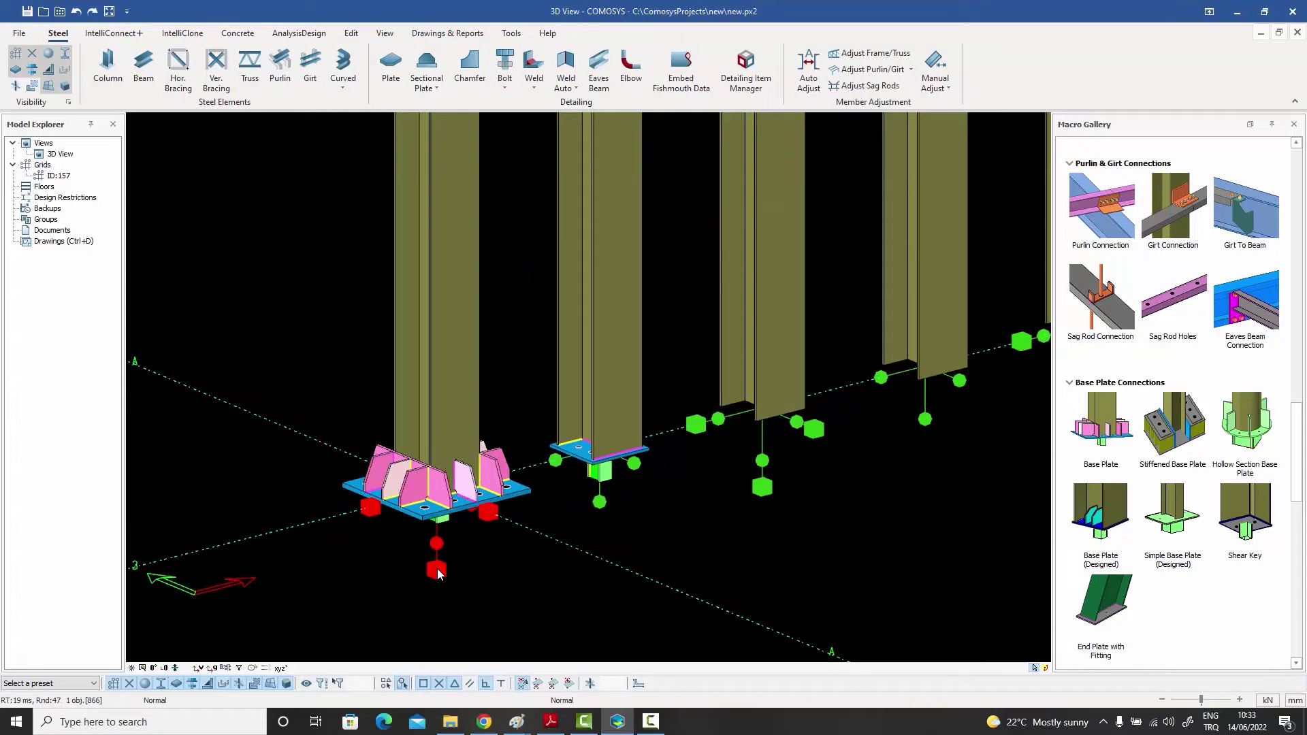
double_click(437, 571)
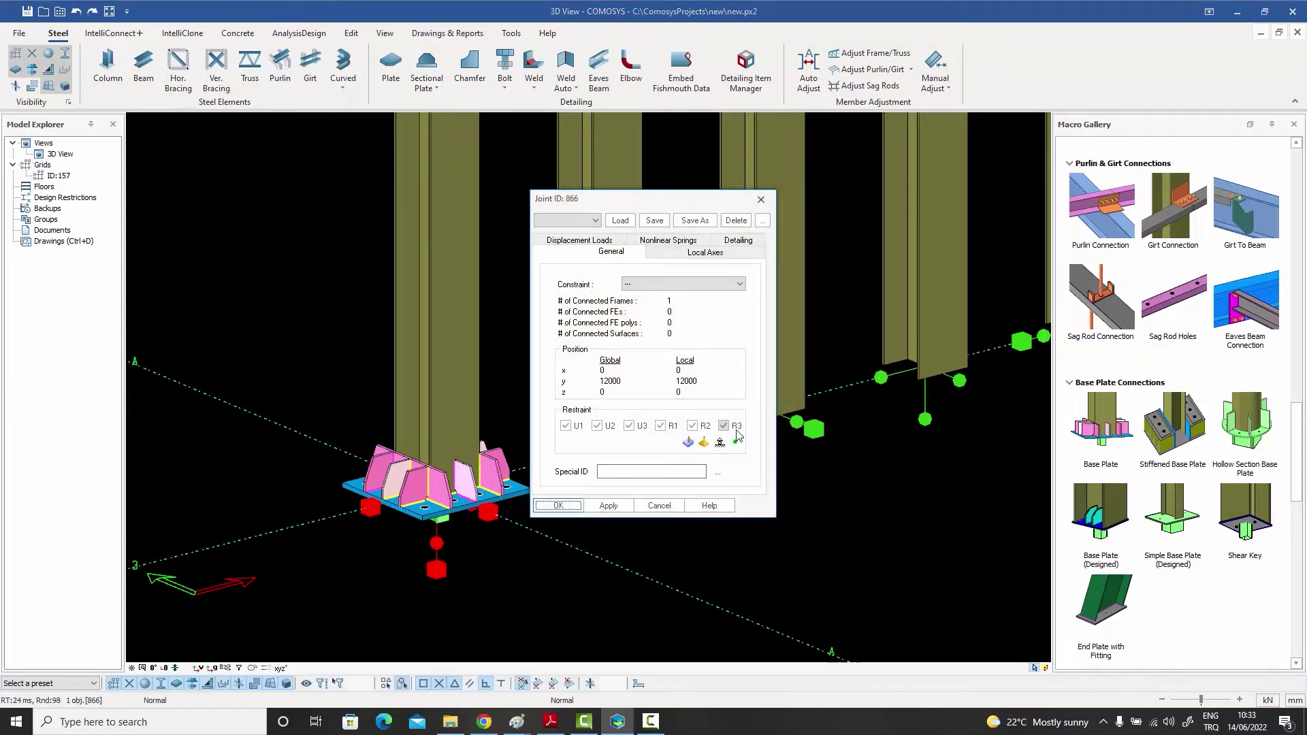
click(659, 505)
double_click(599, 502)
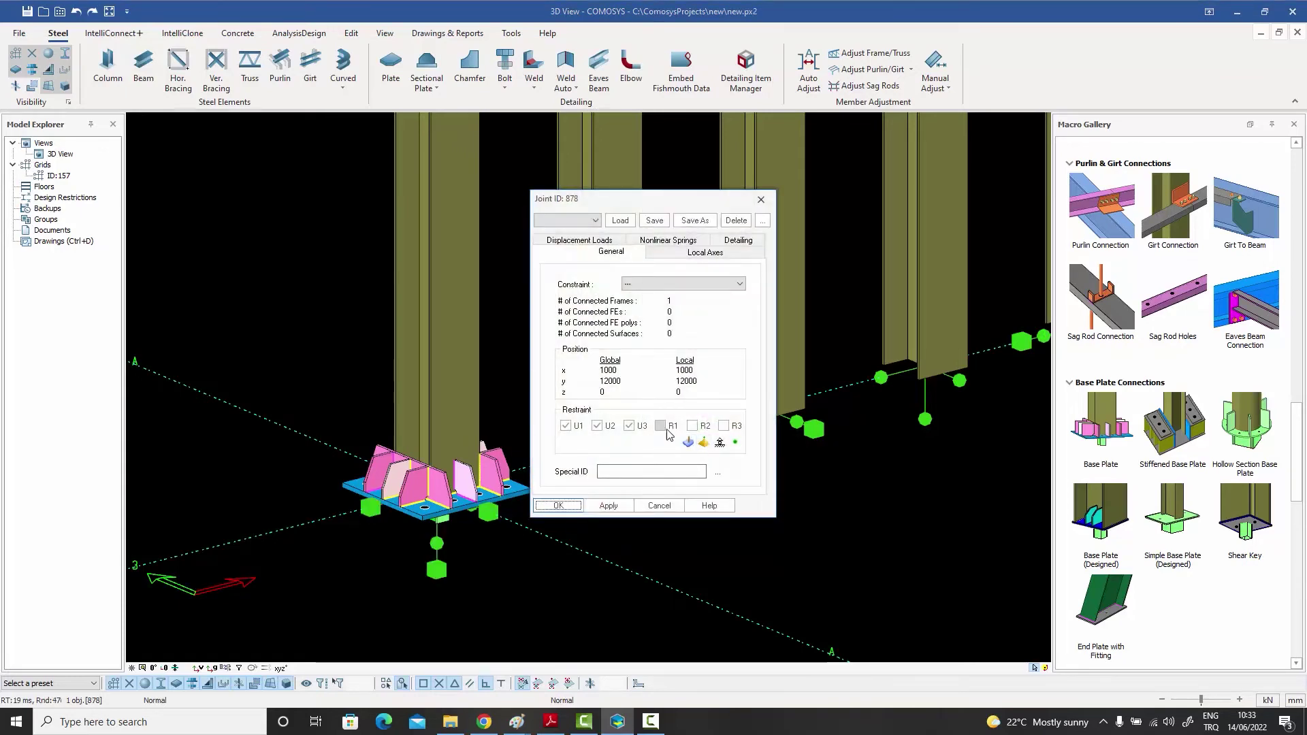
click(653, 508)
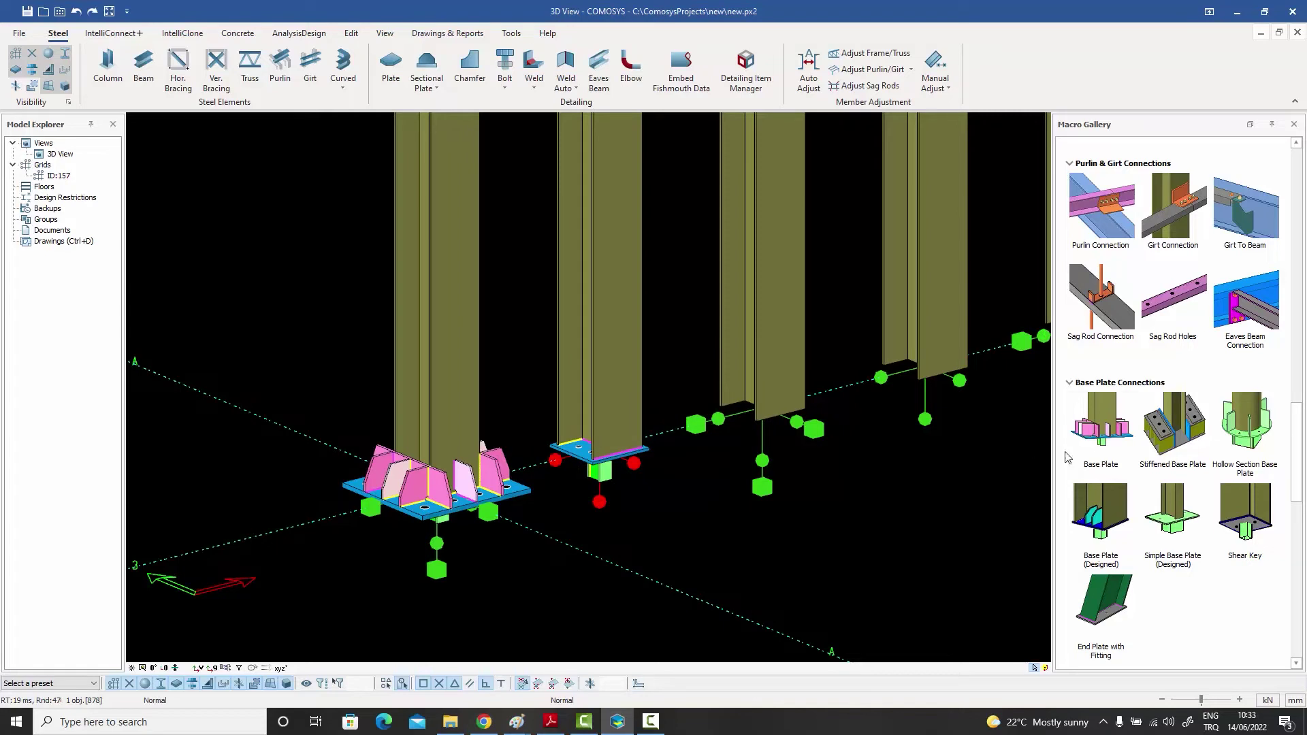
Open the properties of the stiffened base plate macro on the first column and review its figure and plate settings
scroll(447, 523, up, 3)
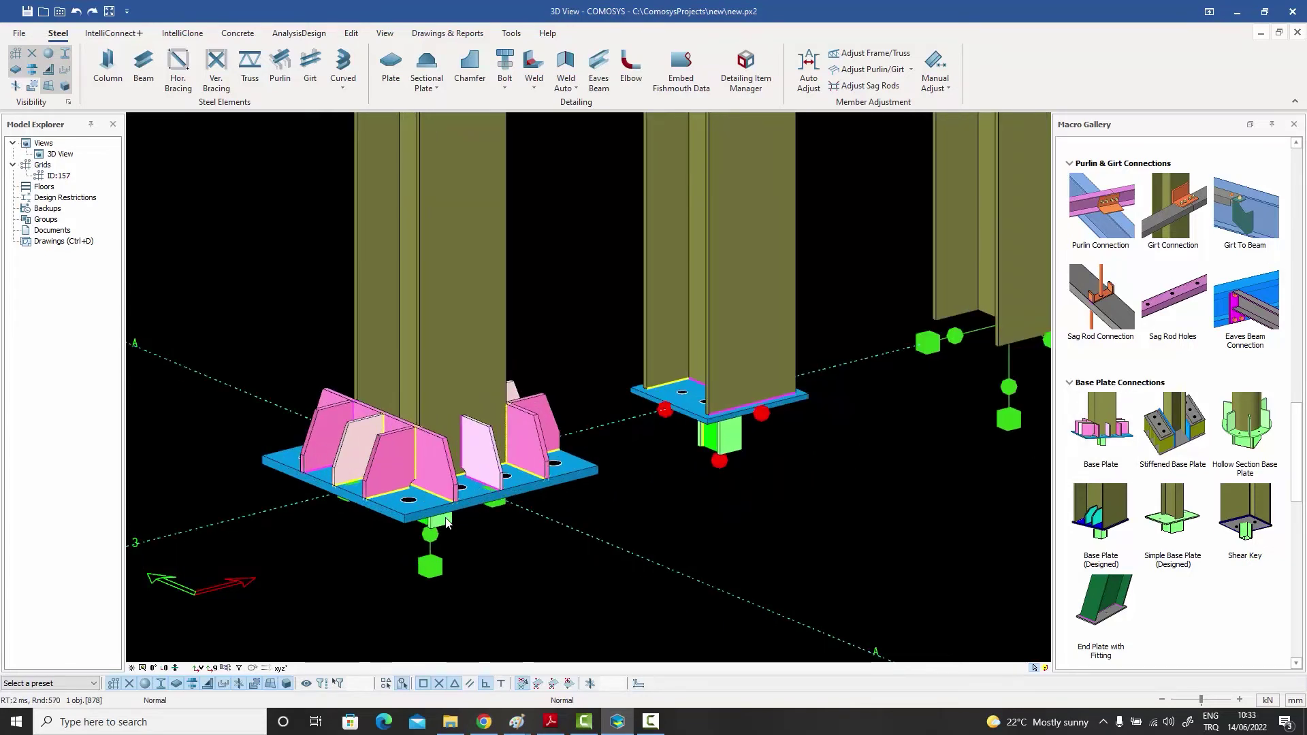
click(435, 335)
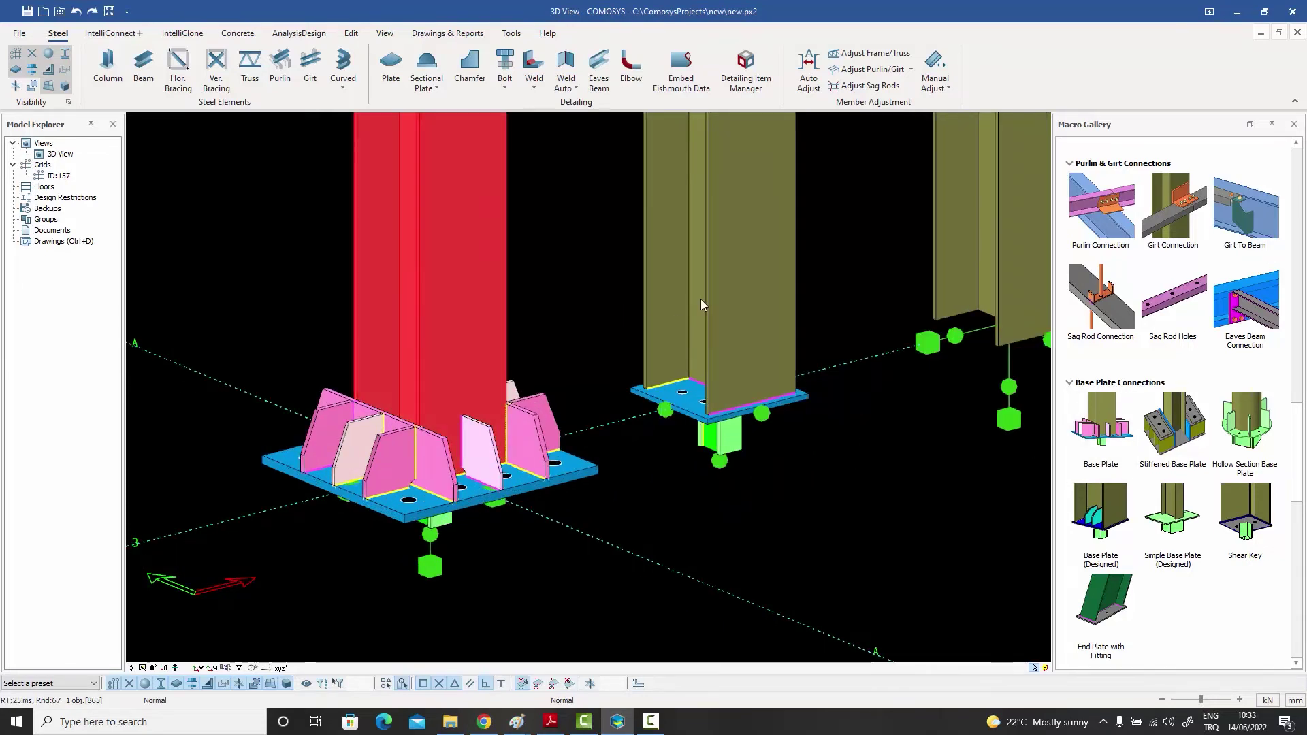
click(706, 297)
key(Escape)
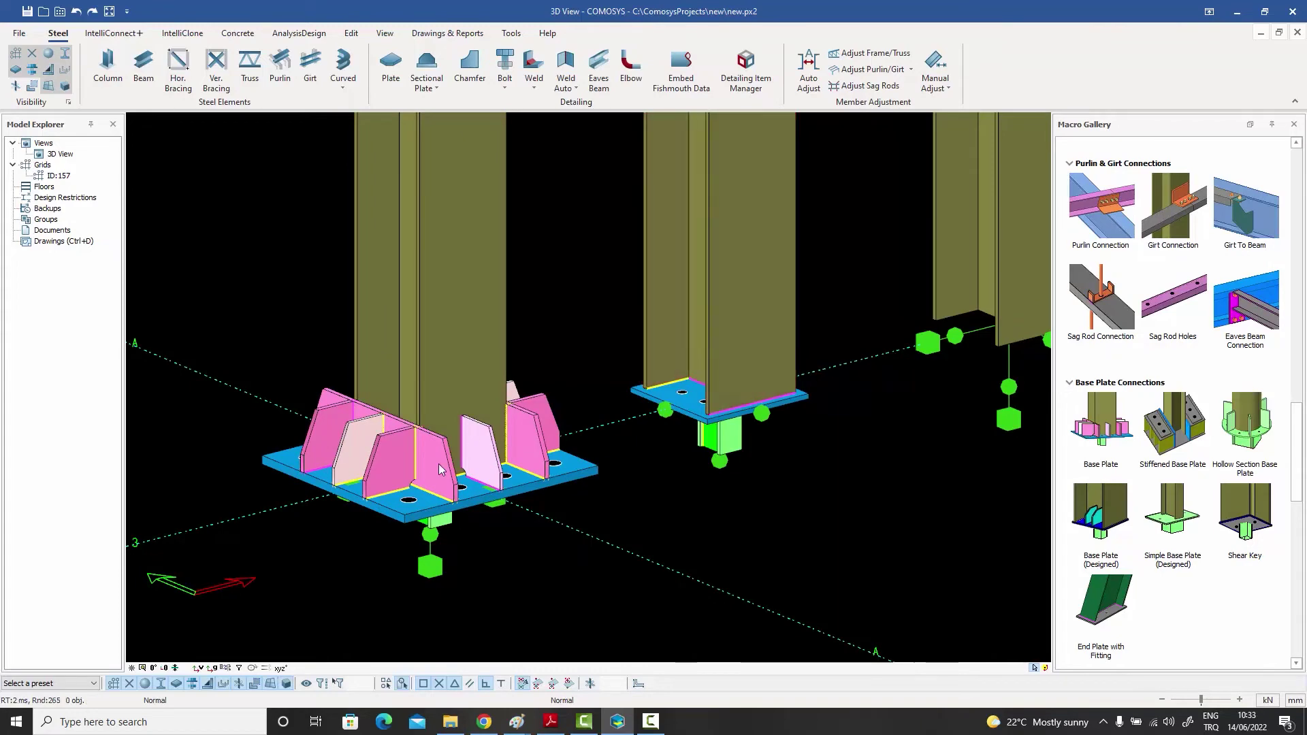
click(403, 522)
double_click(404, 518)
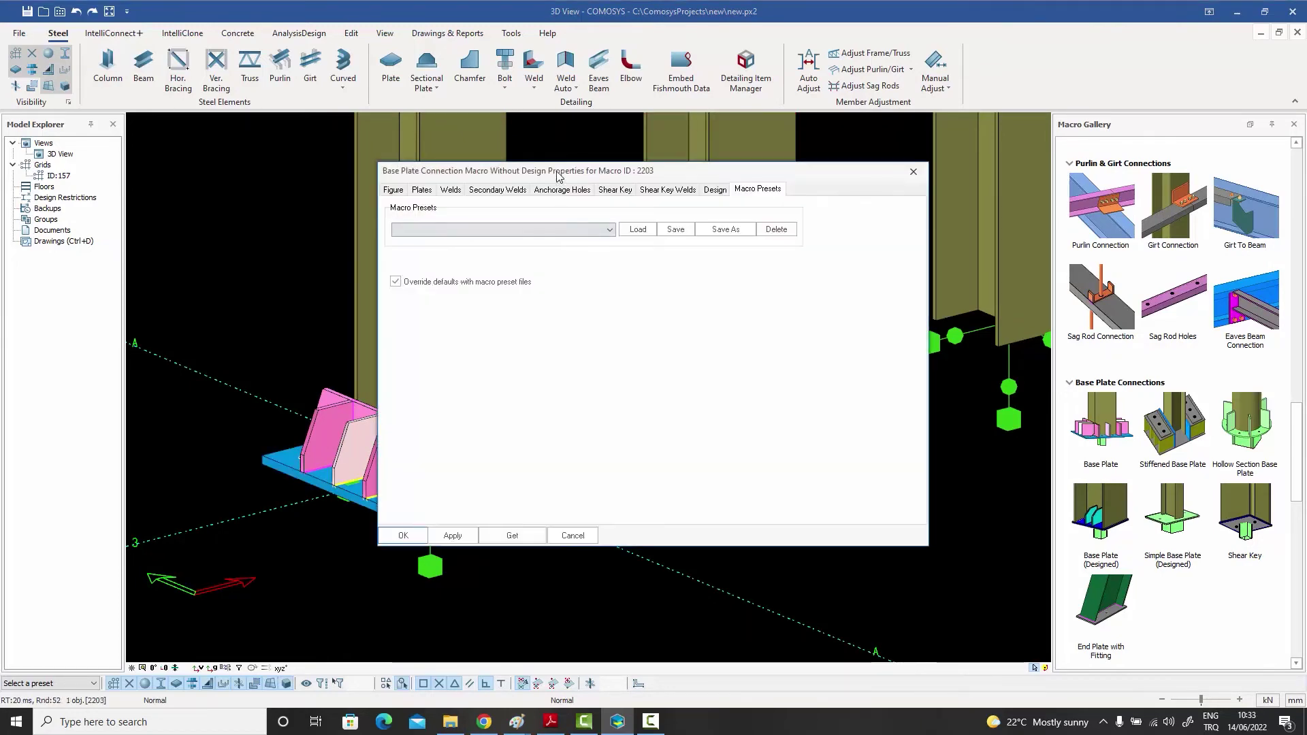
drag(556, 174, 796, 184)
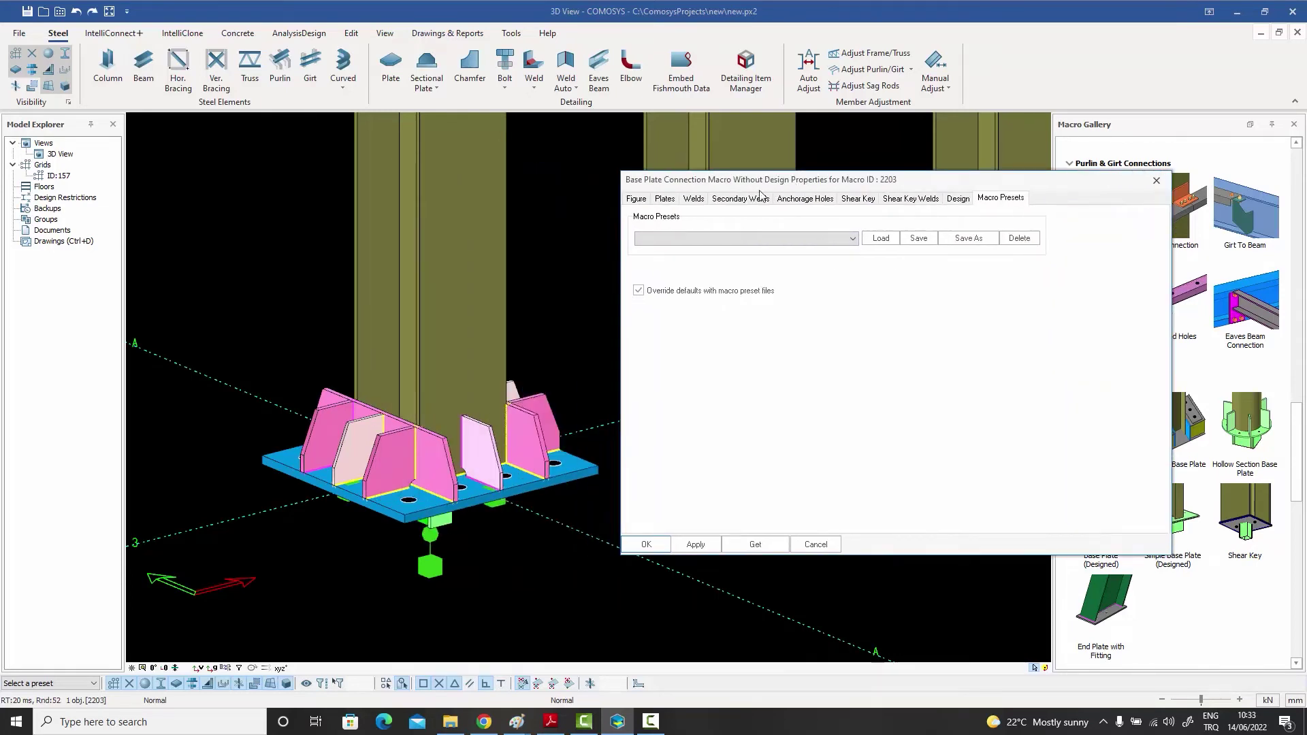
click(637, 199)
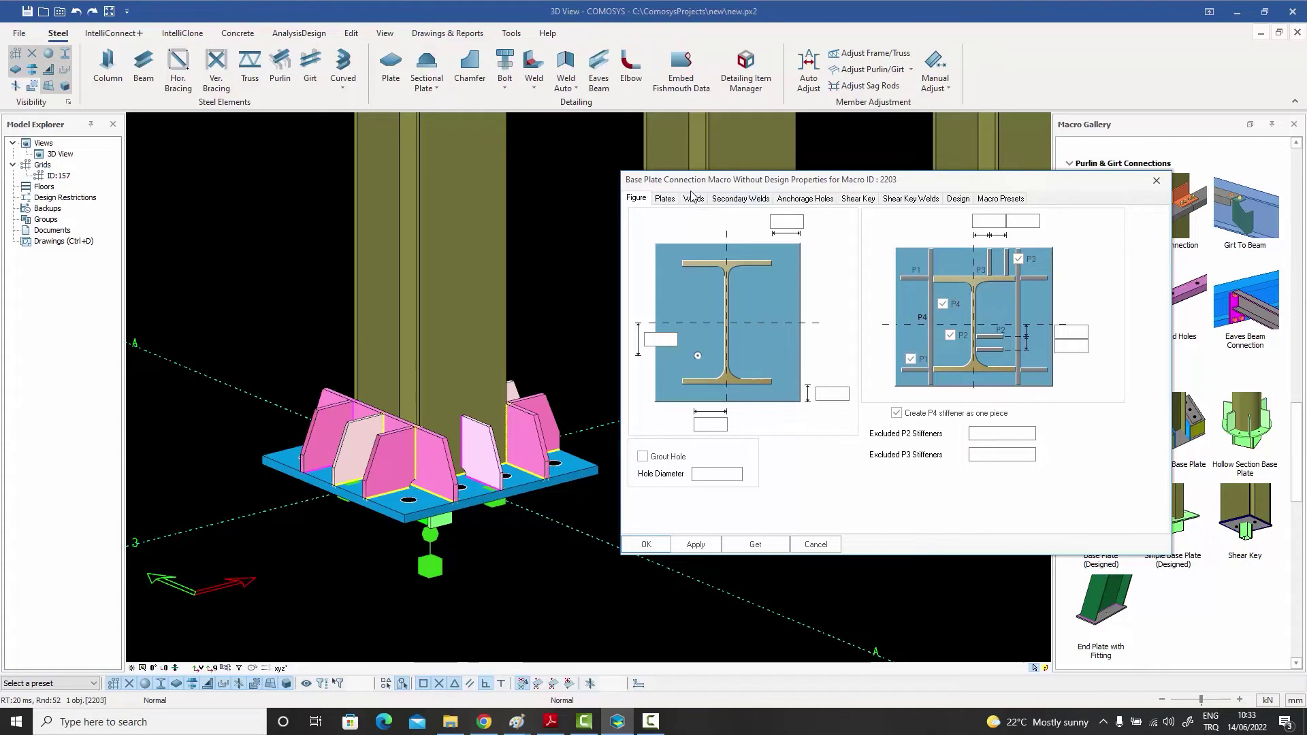
click(665, 198)
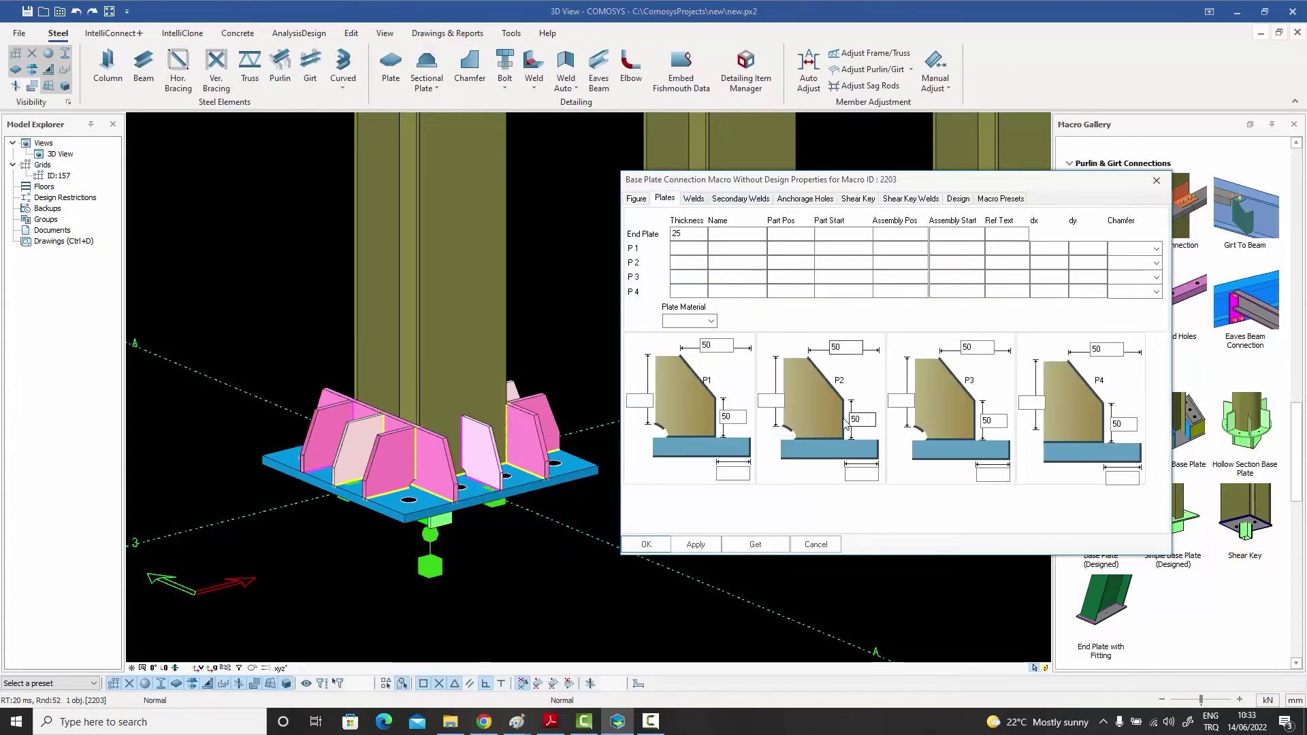
Look through the saved macro presets for the stiffened base plate, then close its properties without changes
click(1002, 199)
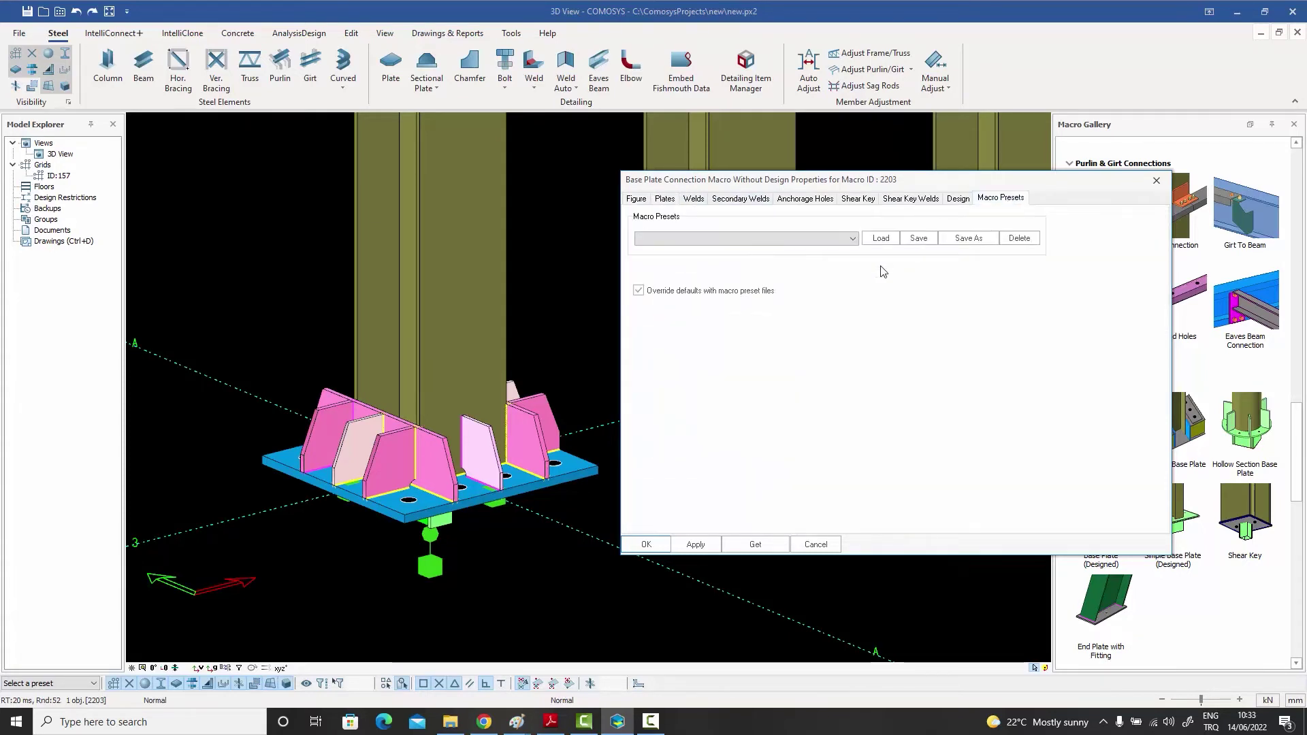
click(855, 240)
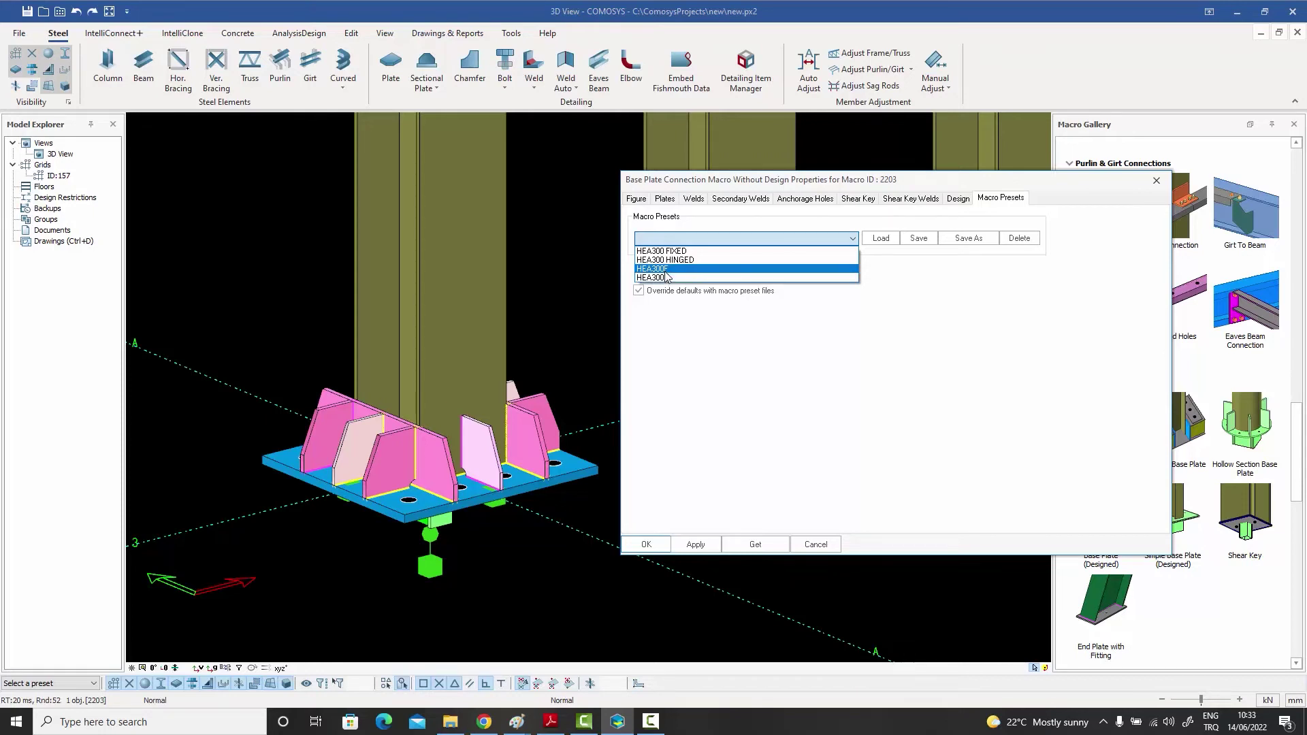
click(754, 362)
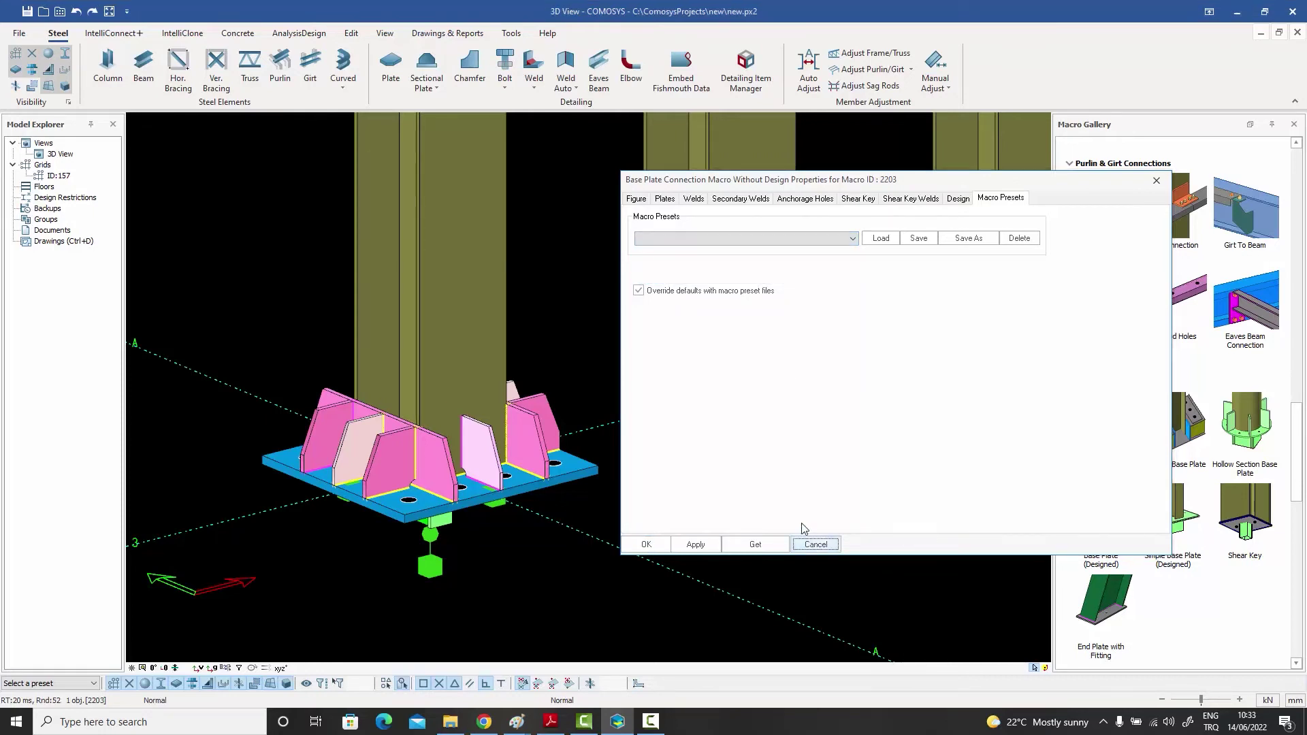
click(814, 543)
Review the figure, secondary weld and anchorage hole settings of the second column's base plate macro, then close it without changes
click(685, 408)
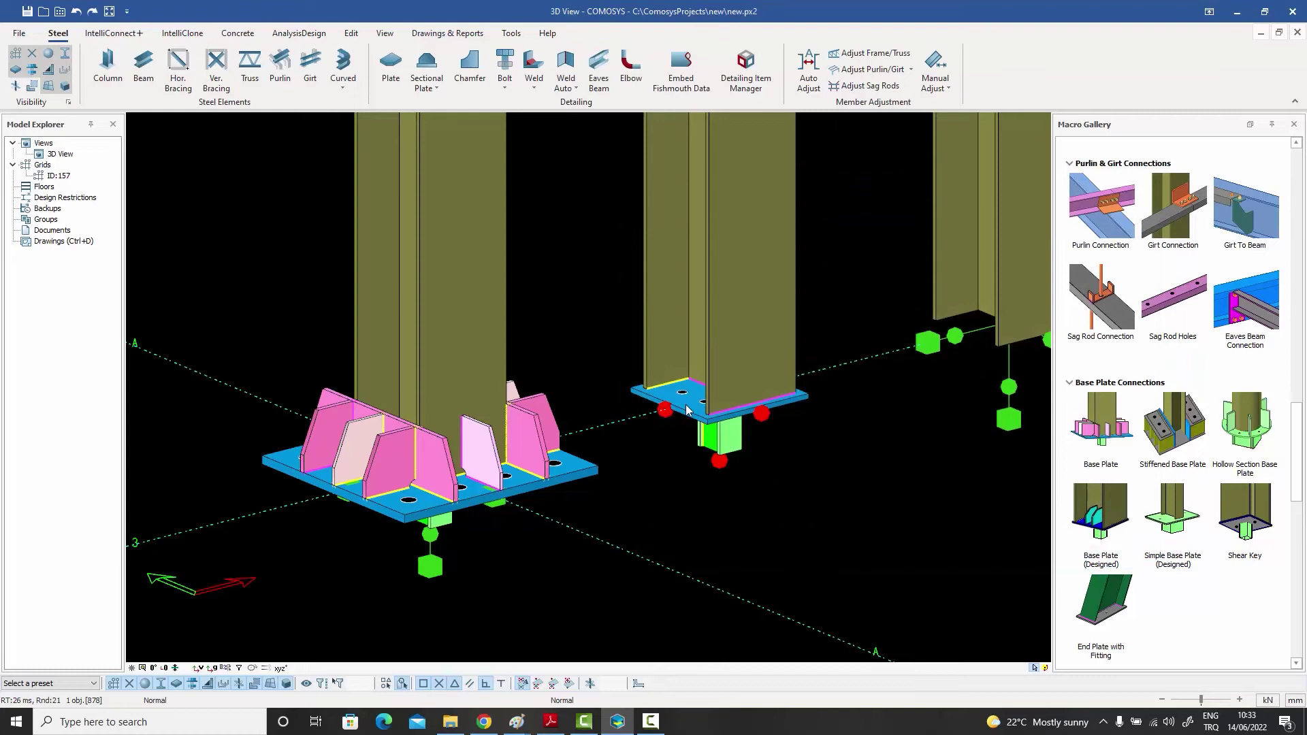
click(647, 396)
click(646, 398)
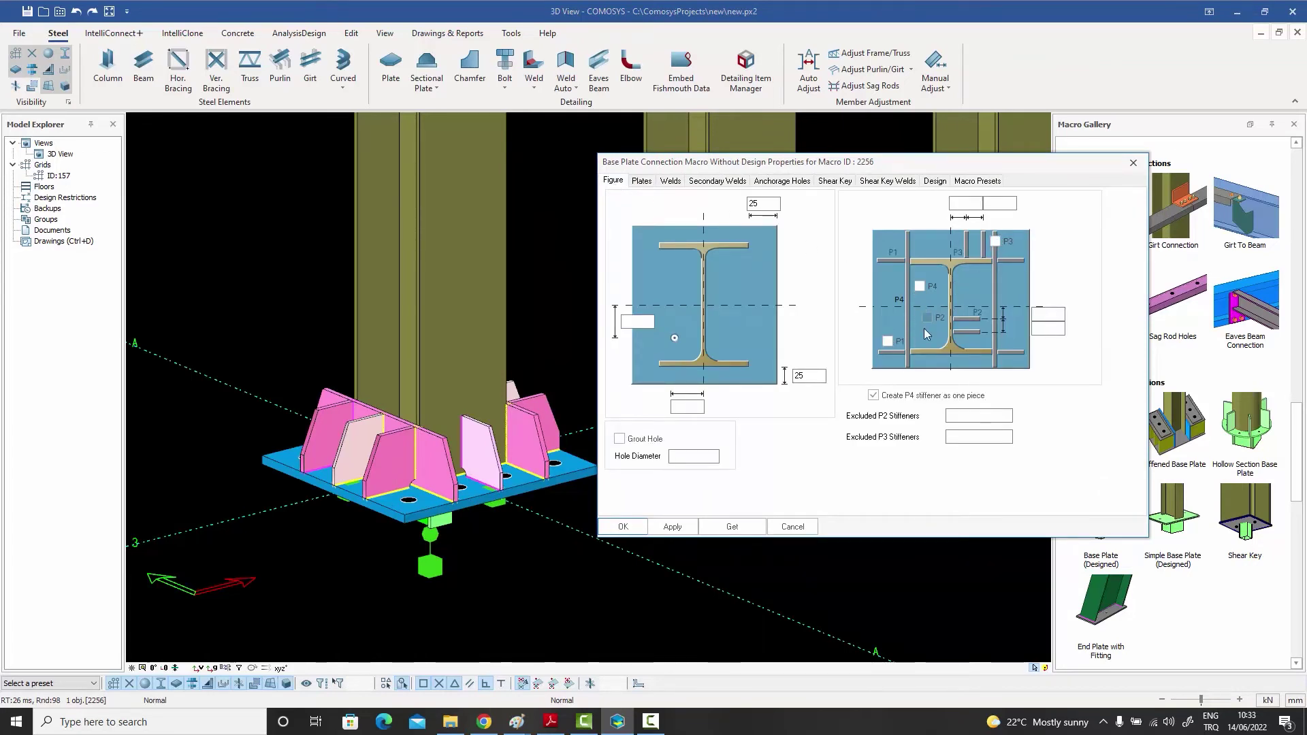
click(717, 182)
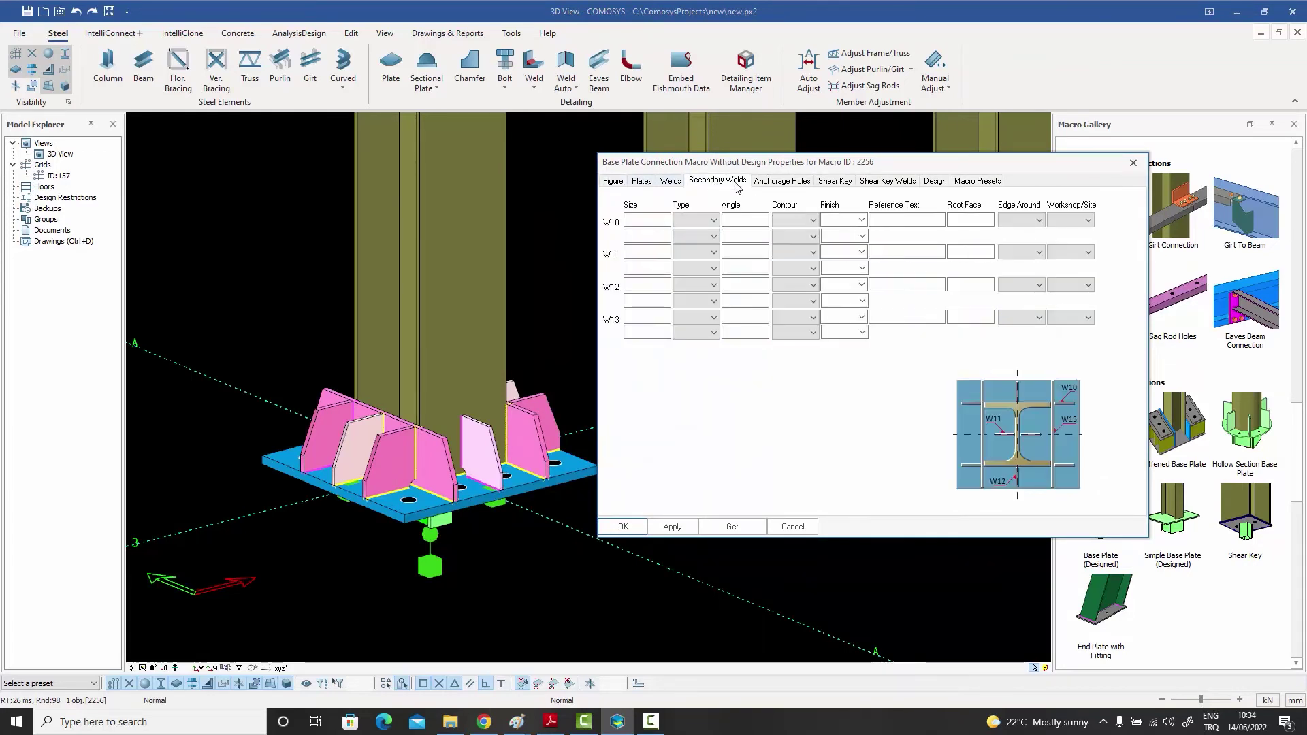
click(795, 182)
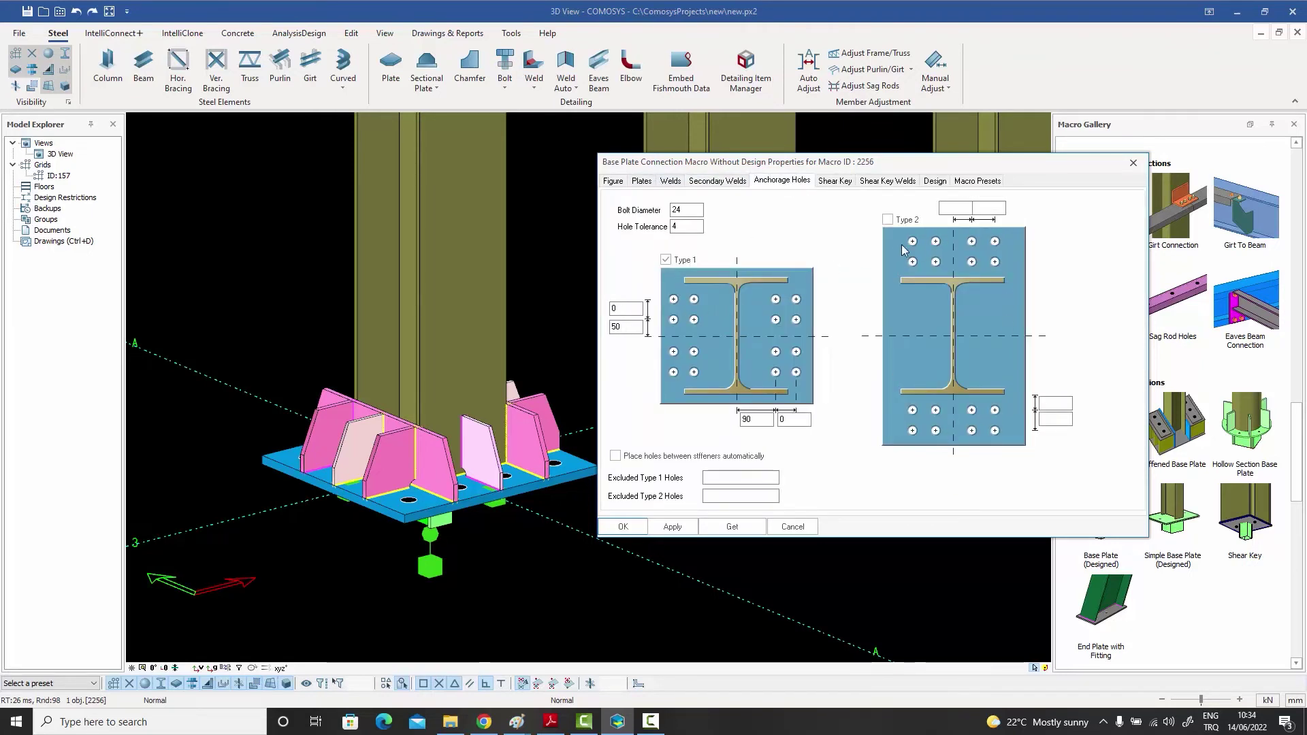
click(792, 527)
Inspect the second column's unstiffened base plate up close and check the column's profile name, leaving it unchanged
scroll(683, 484, up, 8)
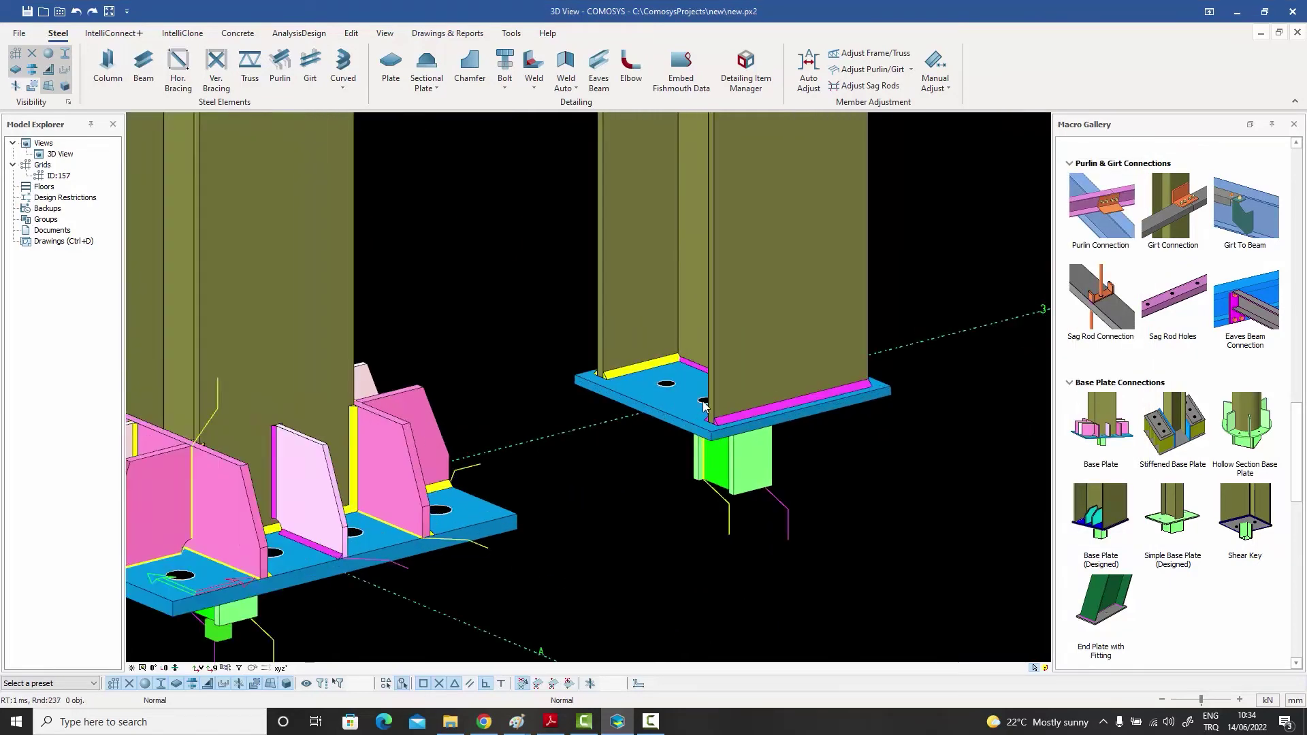
middle_drag(708, 416, 668, 452)
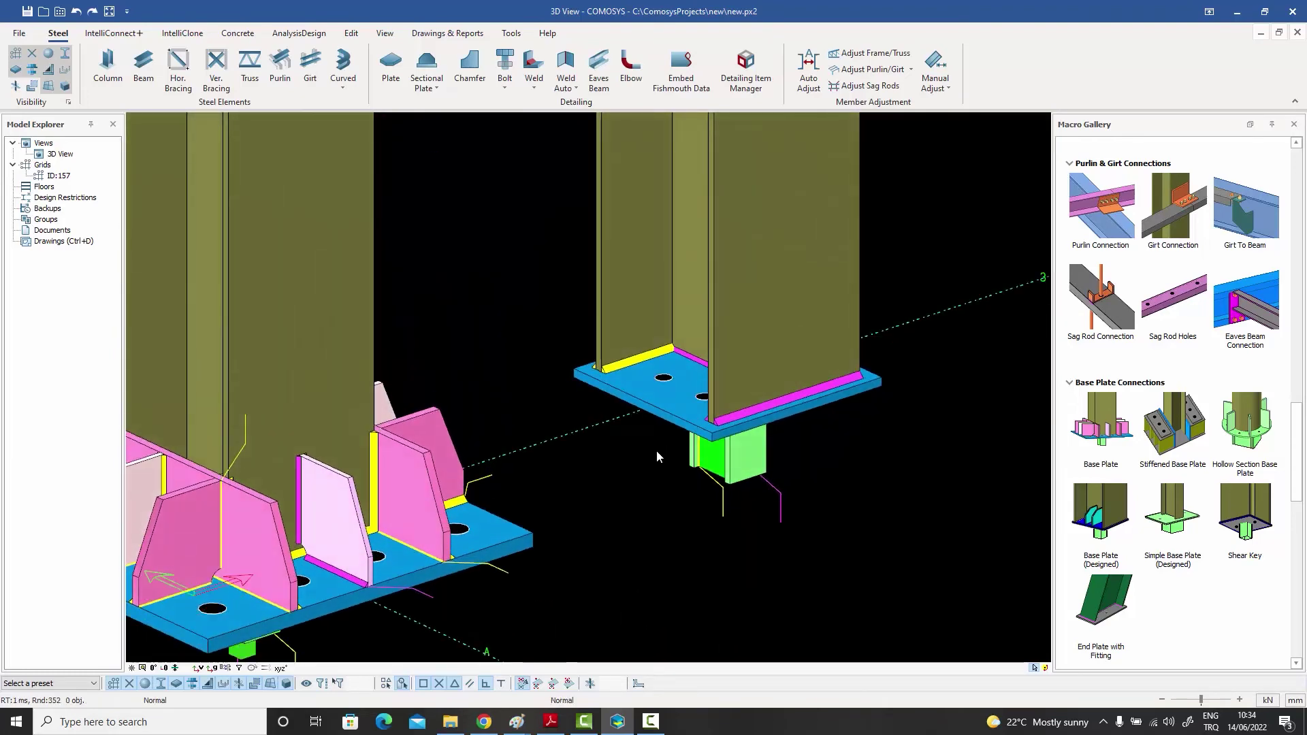
scroll(656, 451, down, 4)
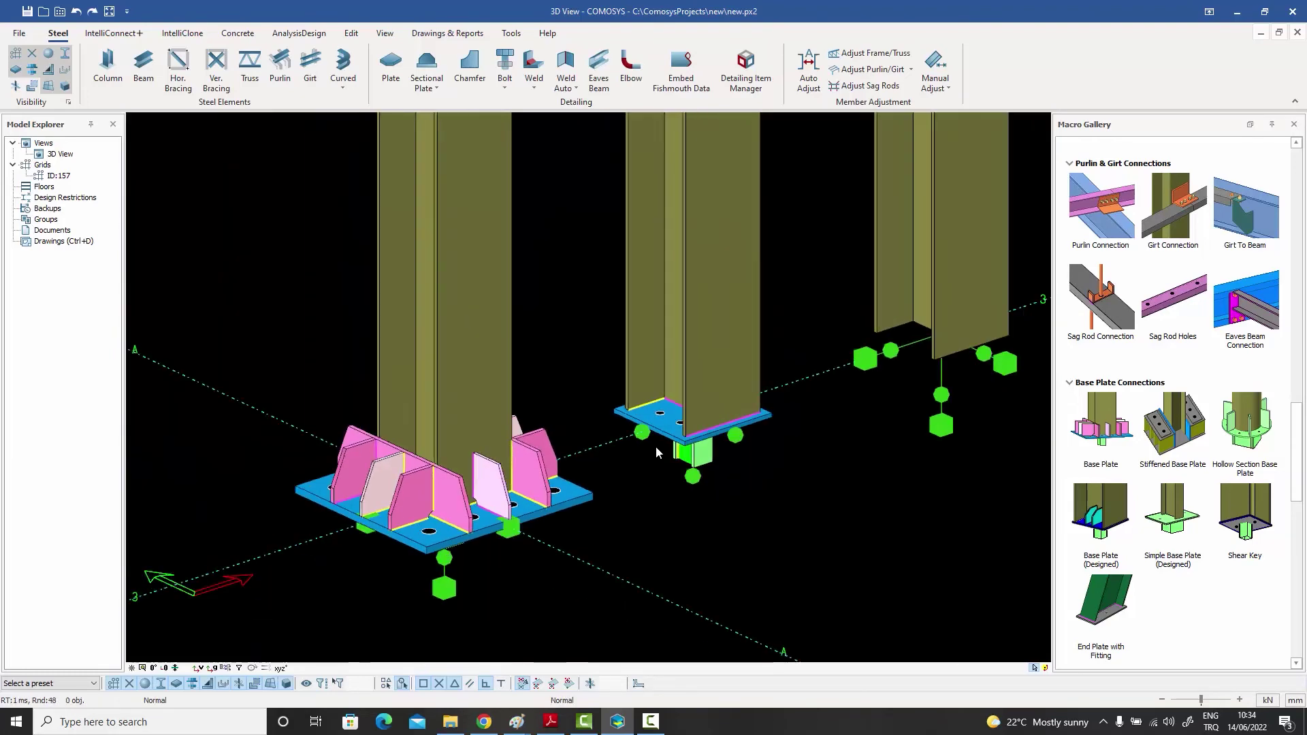
double_click(729, 300)
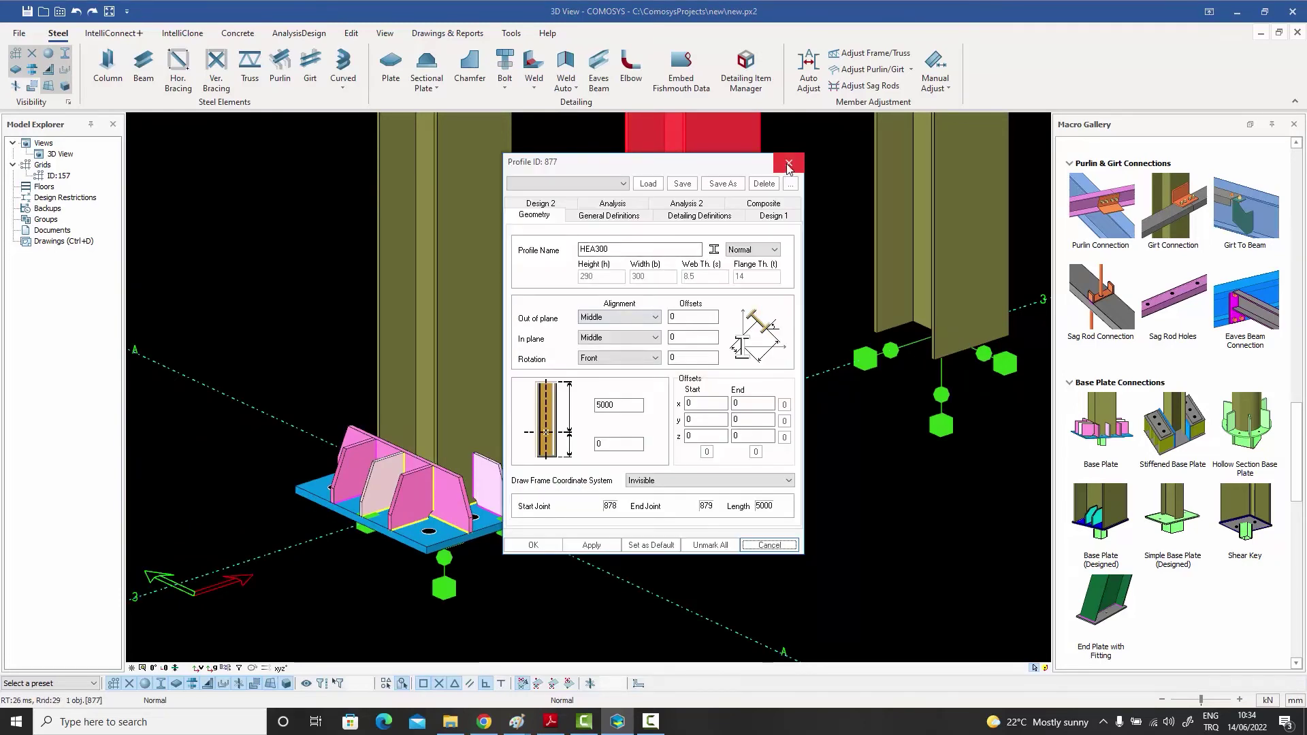
click(790, 164)
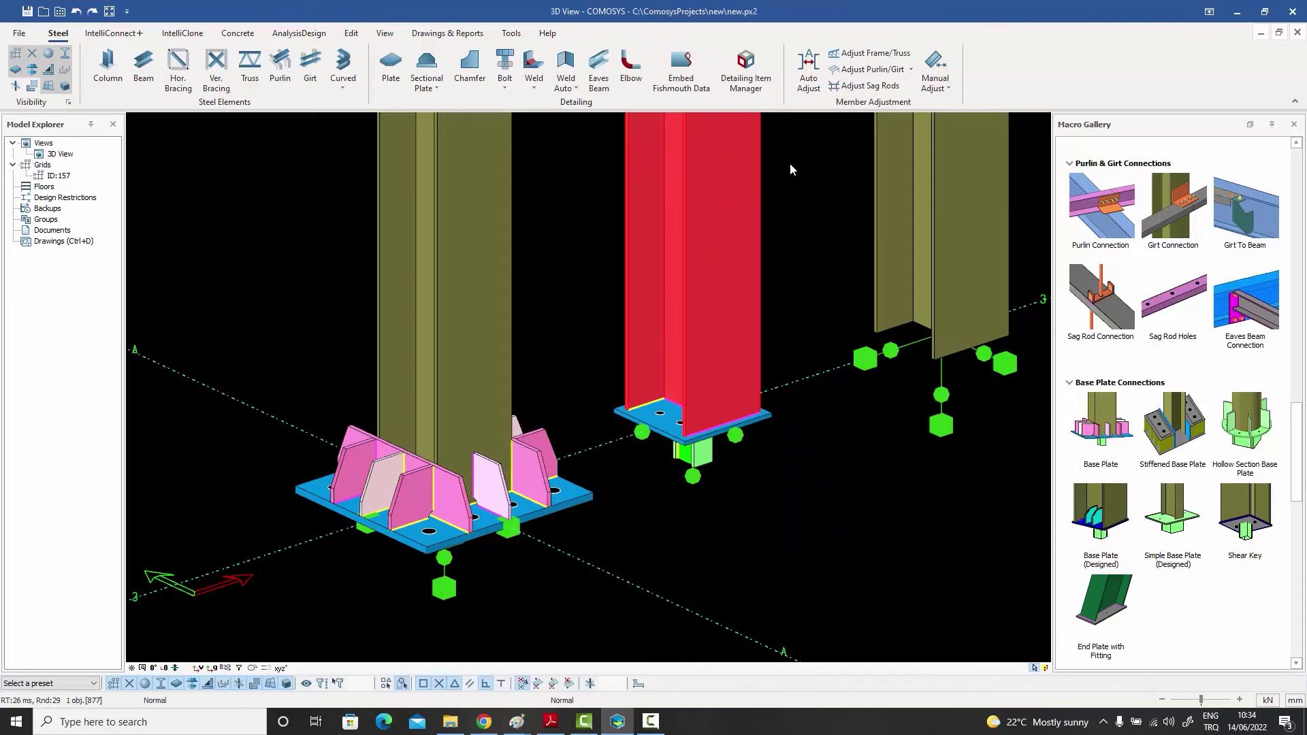
click(790, 162)
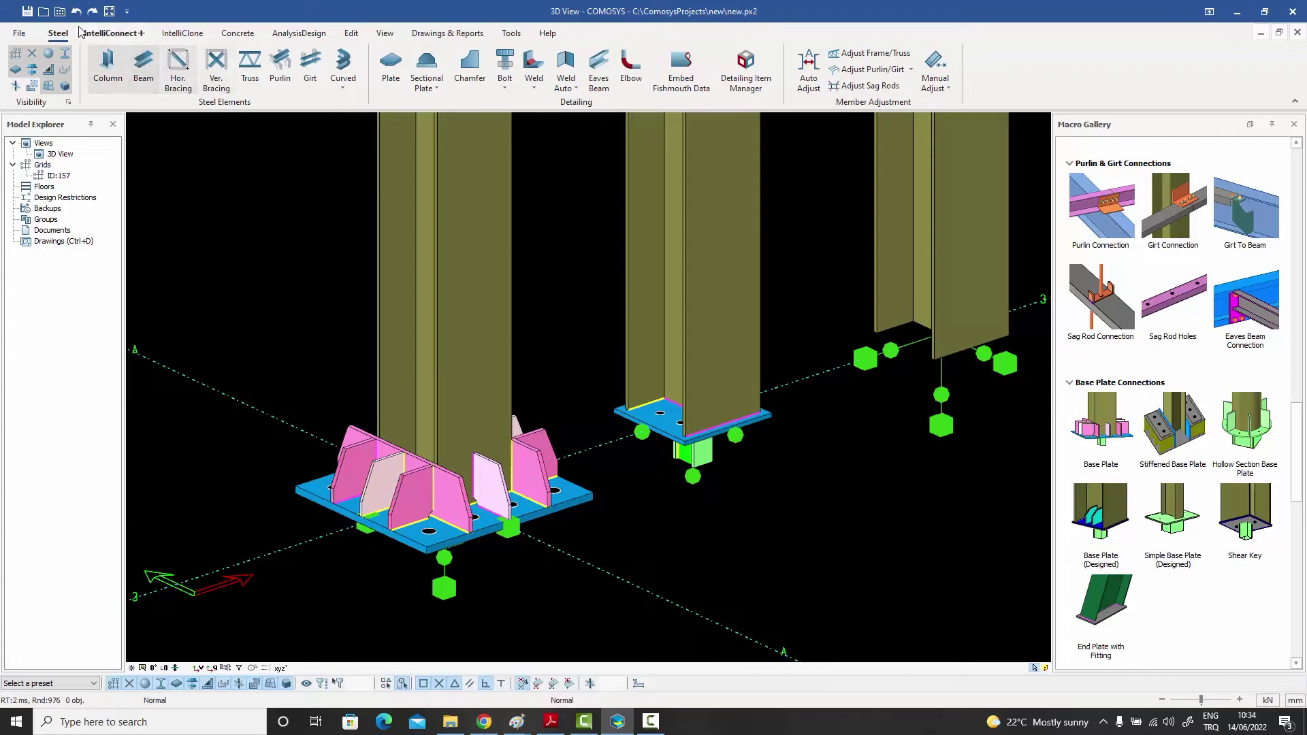
Open Base Plate Without Design Macro Preset Override.txt from the Preferences folder and examine the preset names assigned to HEA300
click(59, 11)
scroll(713, 367, down, 2)
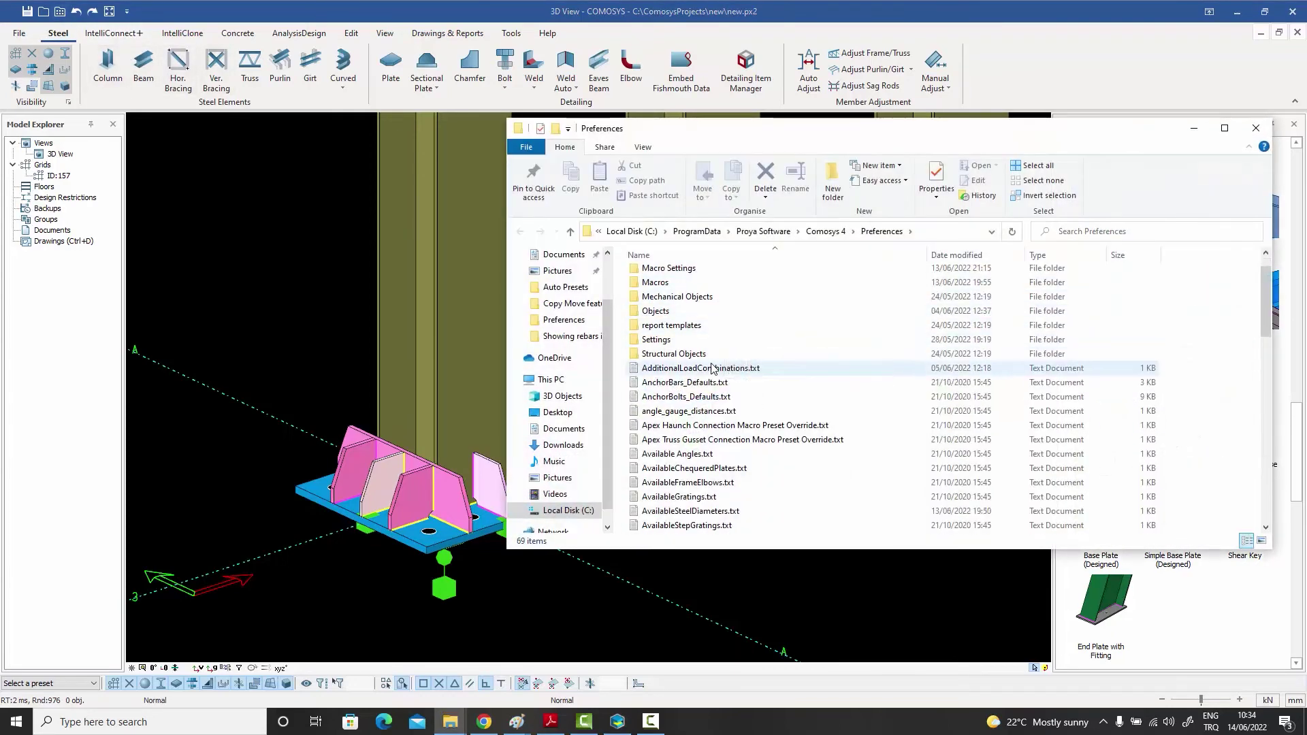
scroll(713, 368, down, 2)
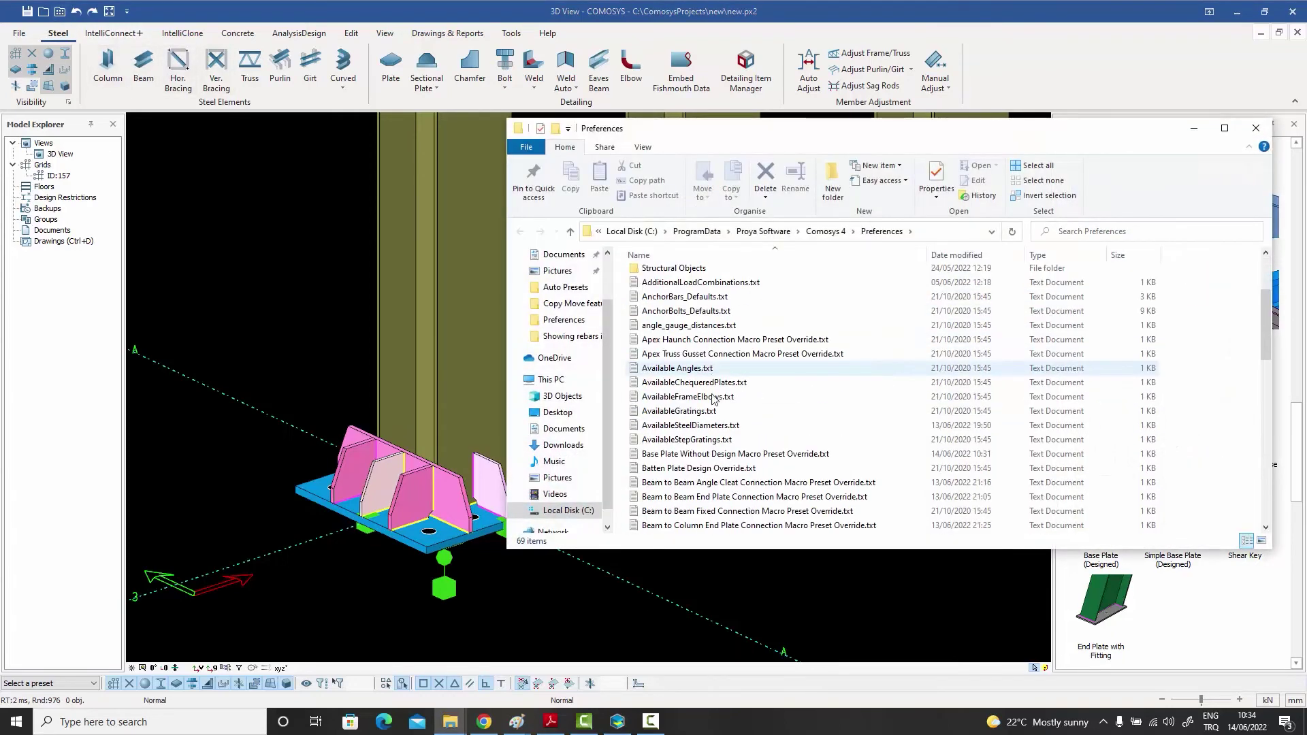
double_click(787, 454)
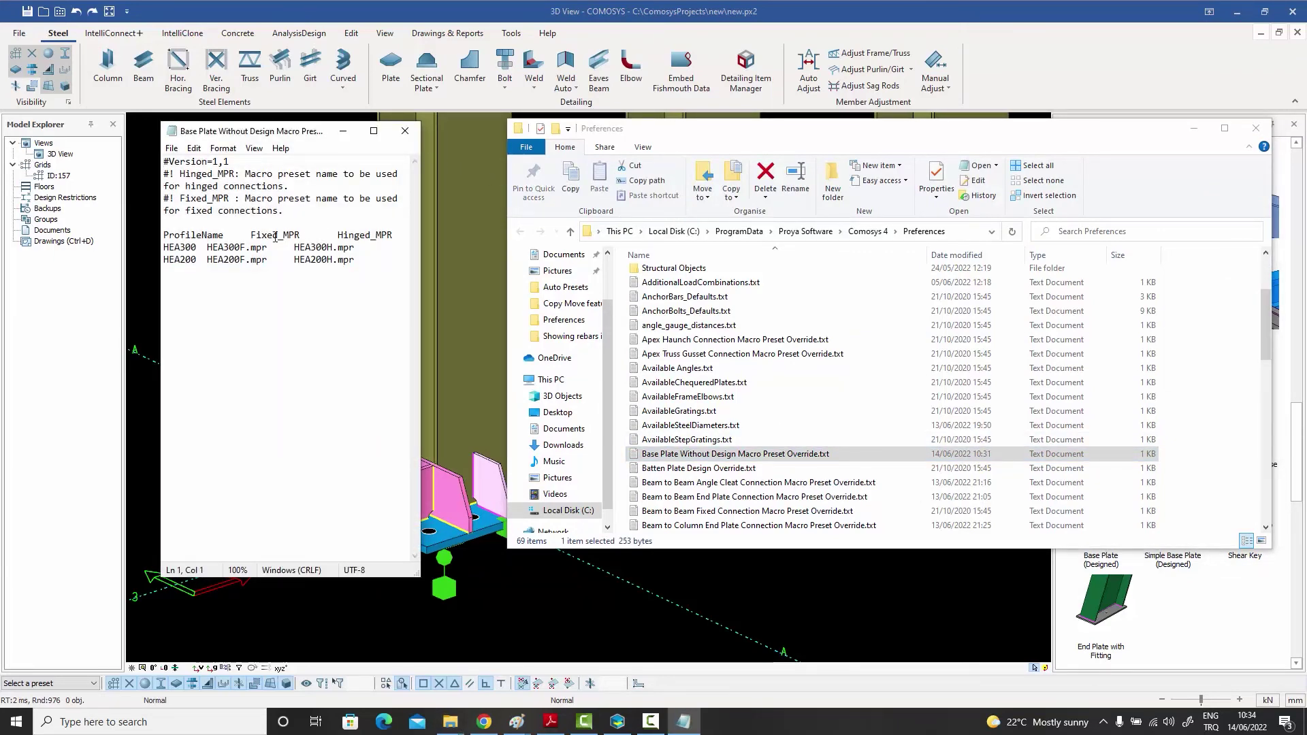
drag(163, 247, 198, 247)
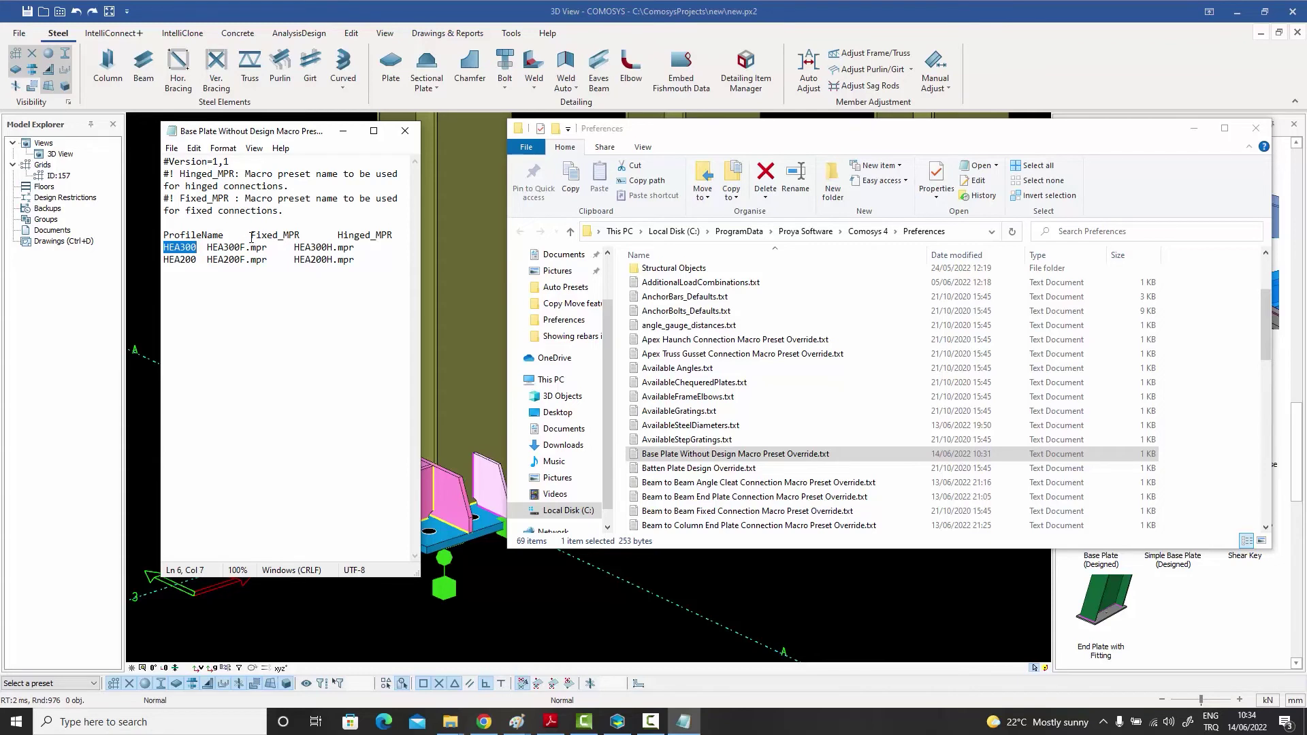
drag(208, 247, 364, 250)
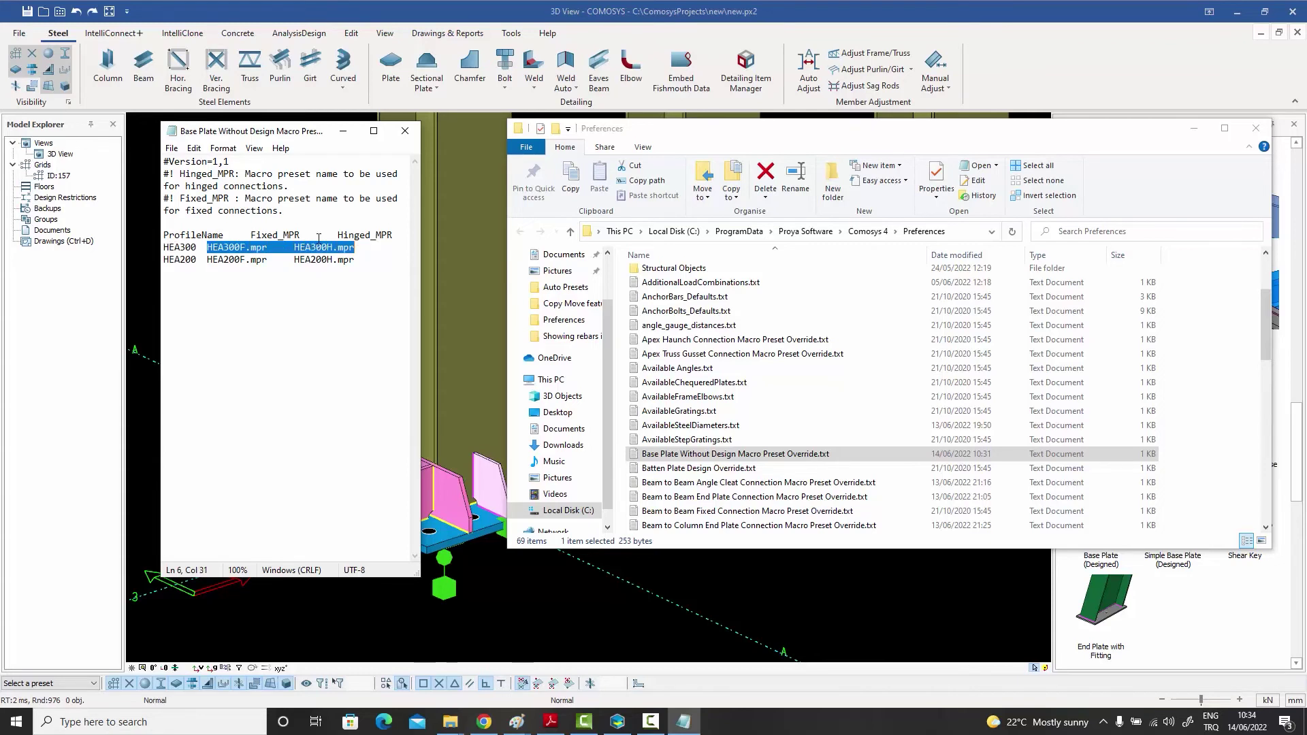
Match the Fixed_MPR and Hinged_MPR headings with the HEA300 presets, then close the override file and the Preferences folder
click(289, 235)
drag(252, 235, 395, 235)
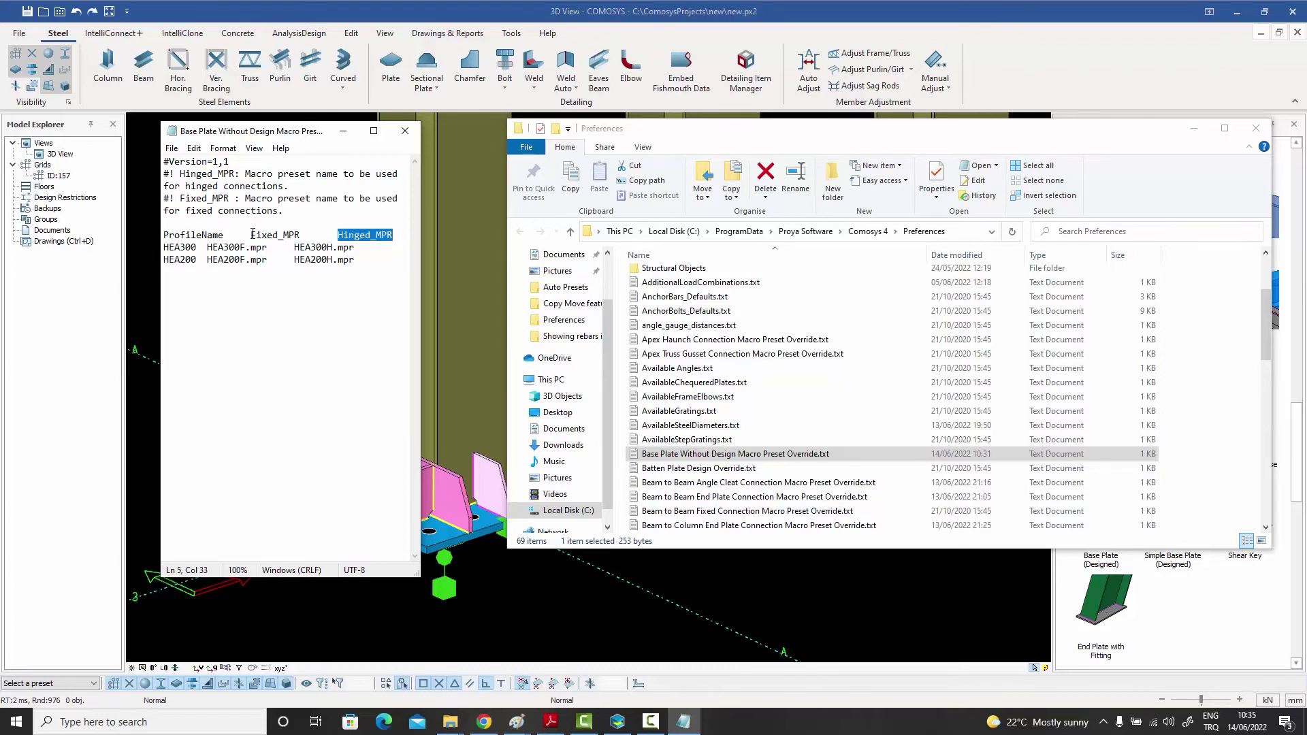
drag(251, 235, 300, 235)
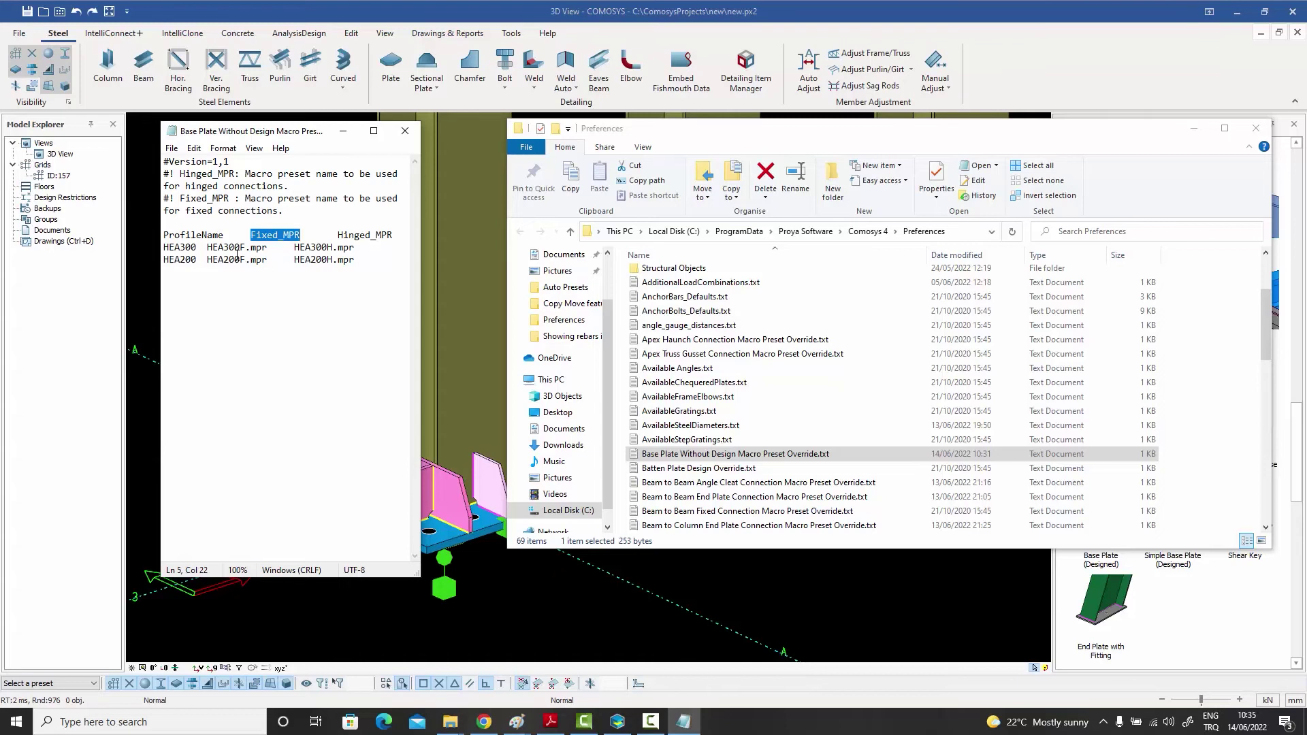
drag(207, 247, 268, 249)
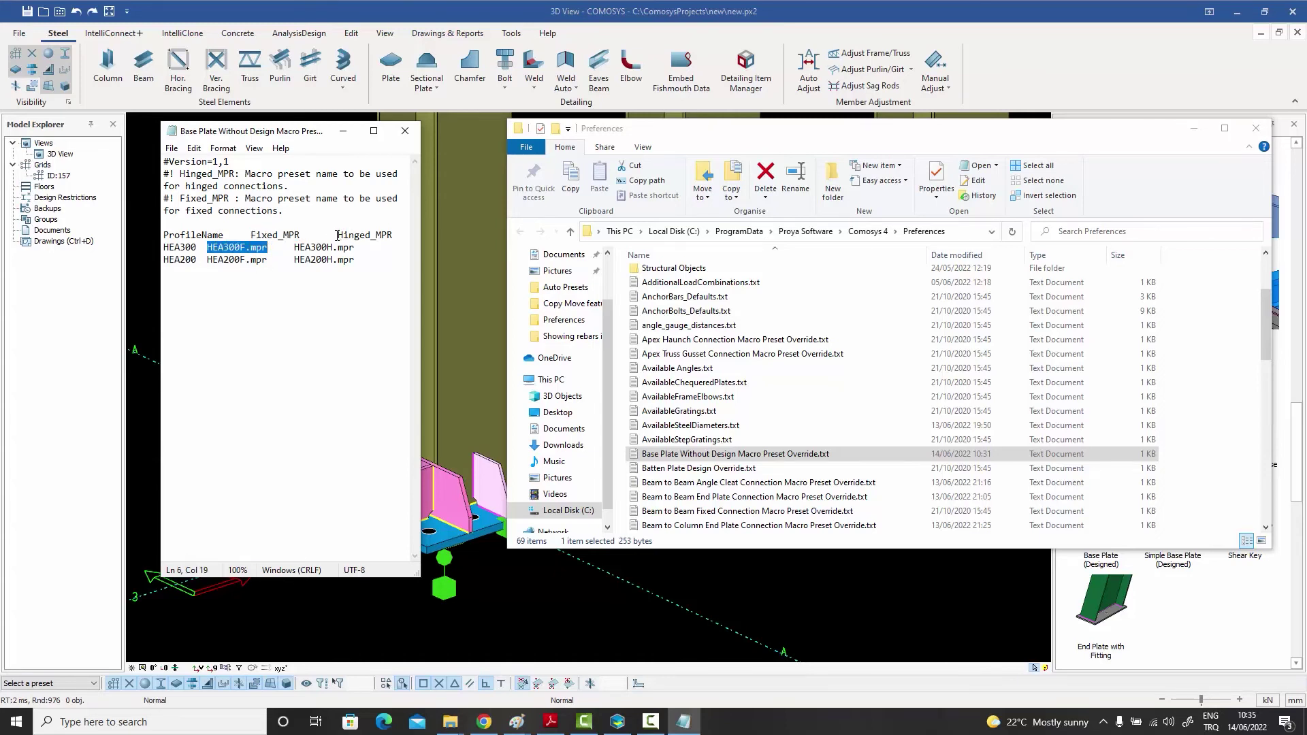
drag(337, 236, 393, 236)
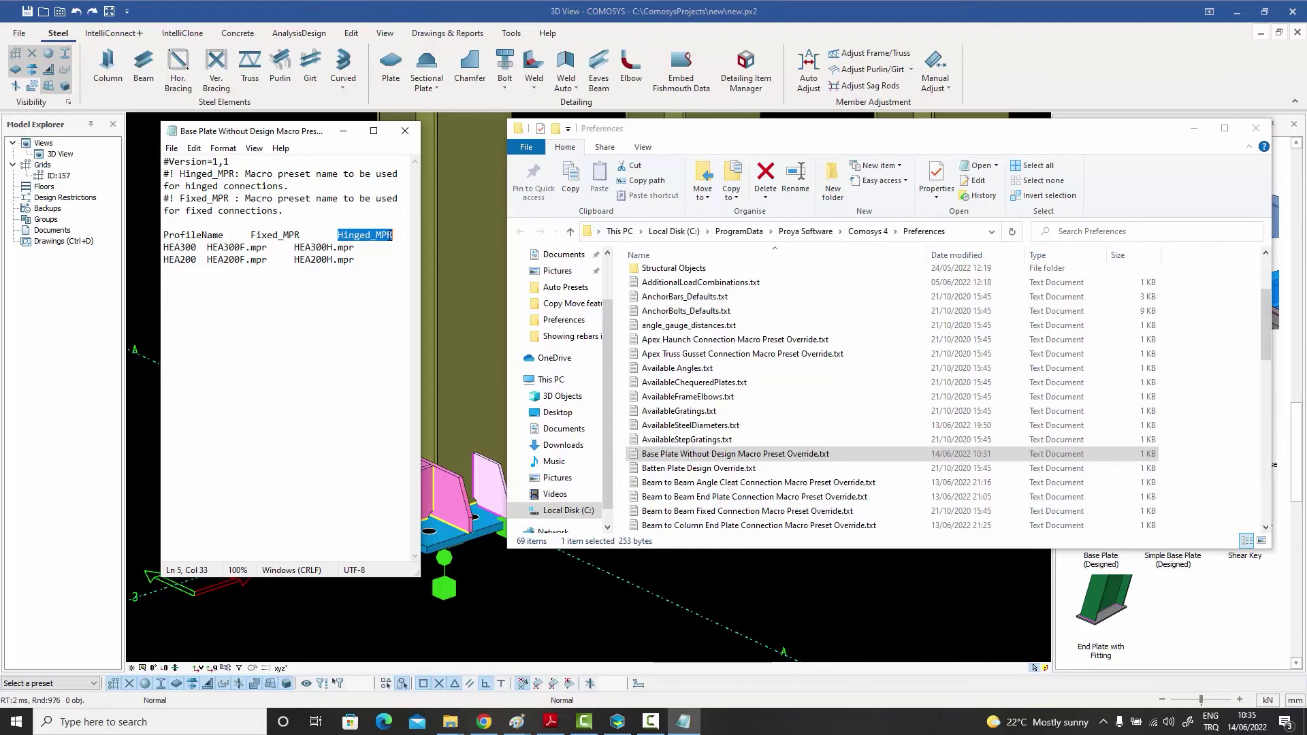
drag(296, 248, 355, 249)
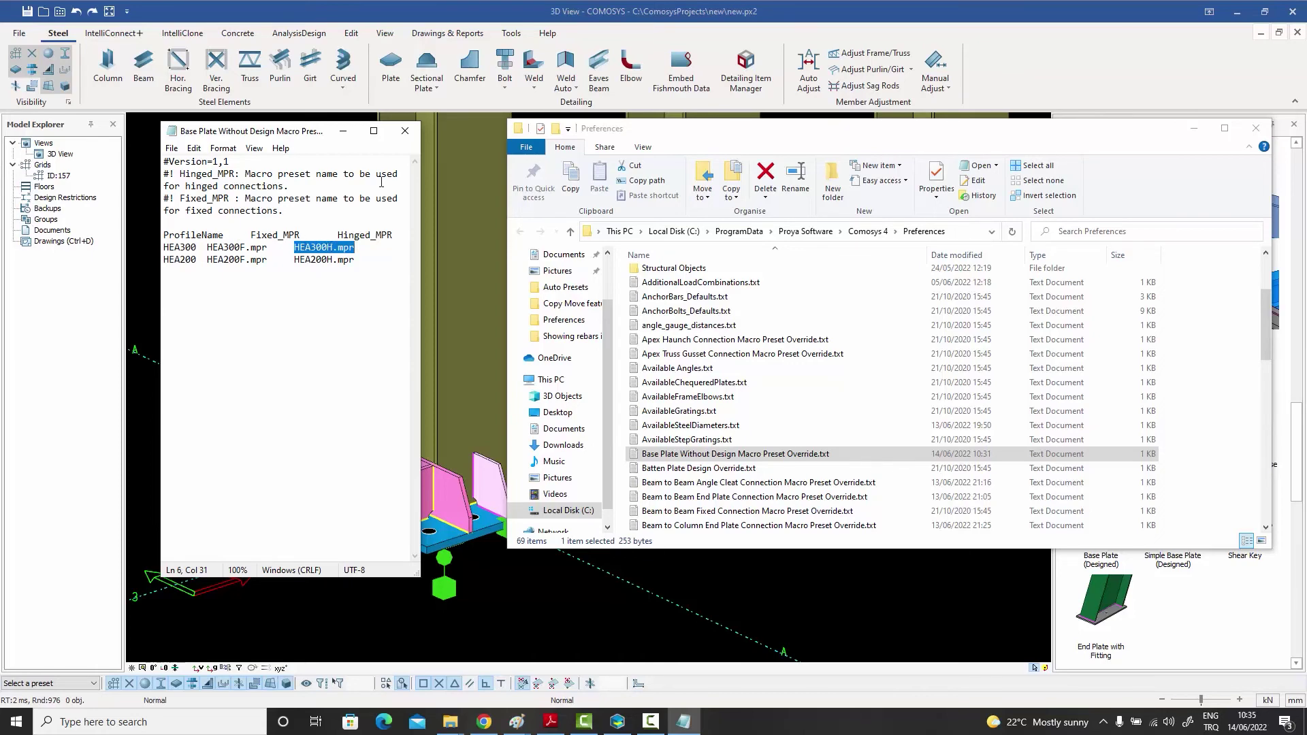
click(405, 131)
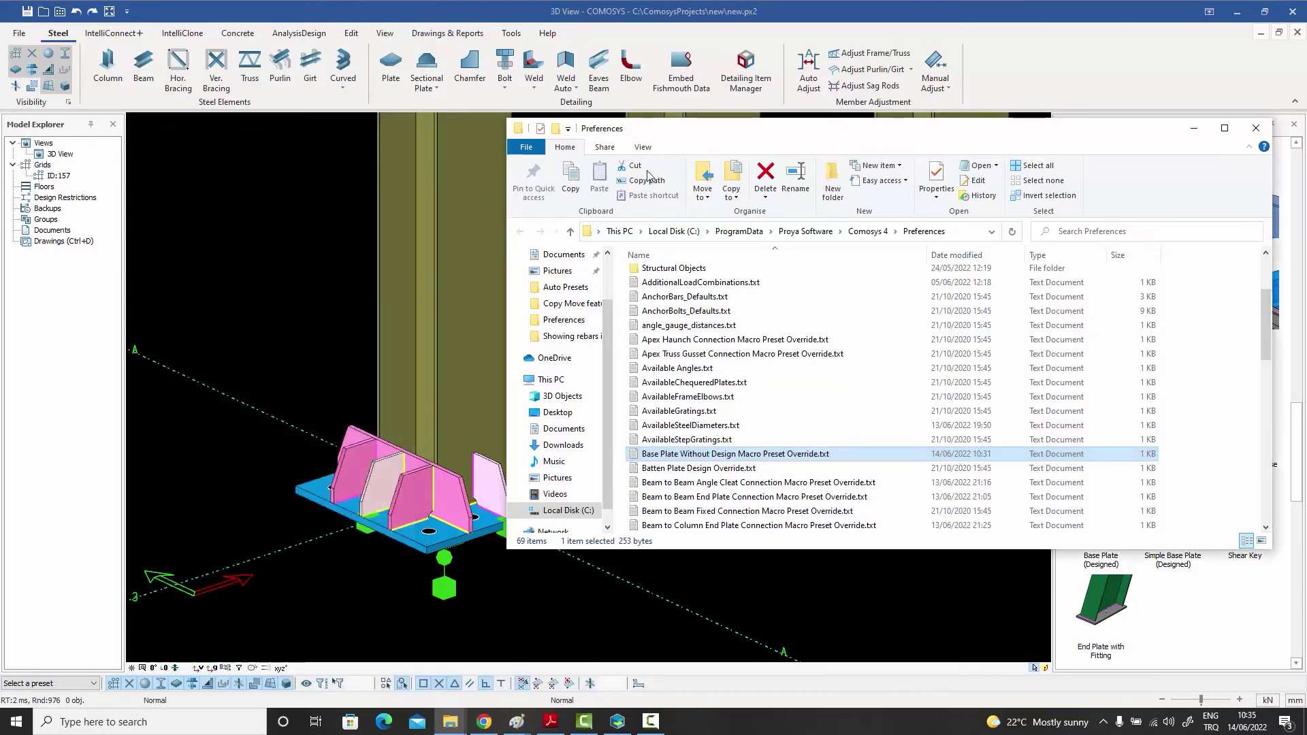
click(1256, 131)
Examine the third and fourth columns along grid line 3 and compare the support symbols at their bases
scroll(578, 312, down, 2)
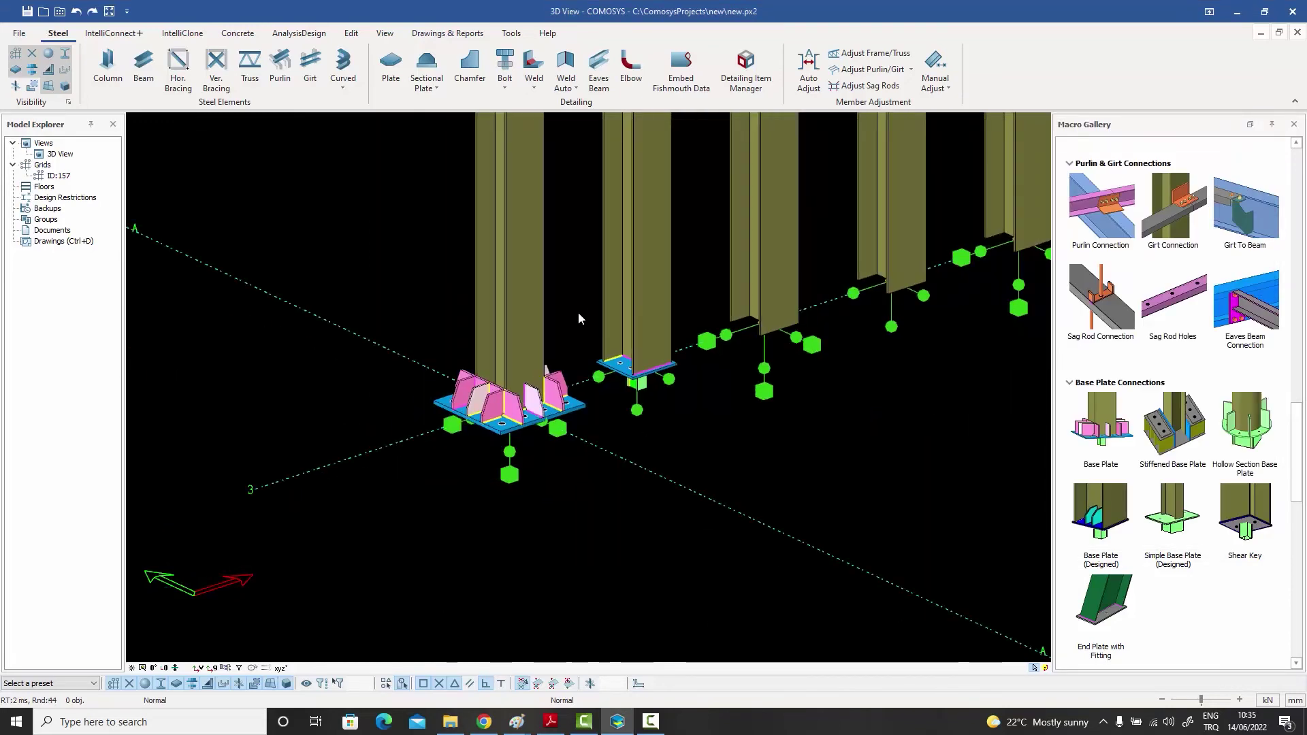
scroll(578, 312, up, 3)
scroll(637, 410, up, 3)
scroll(620, 377, down, 1)
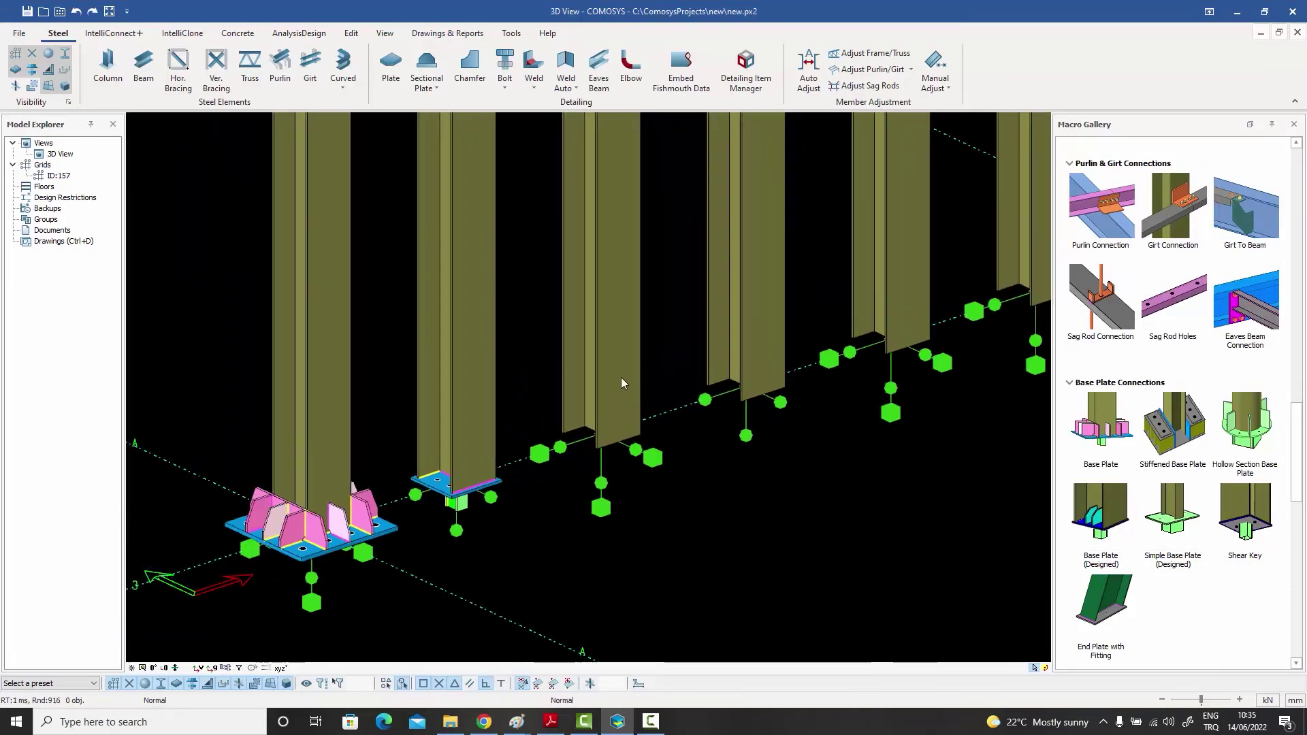
click(621, 378)
click(748, 332)
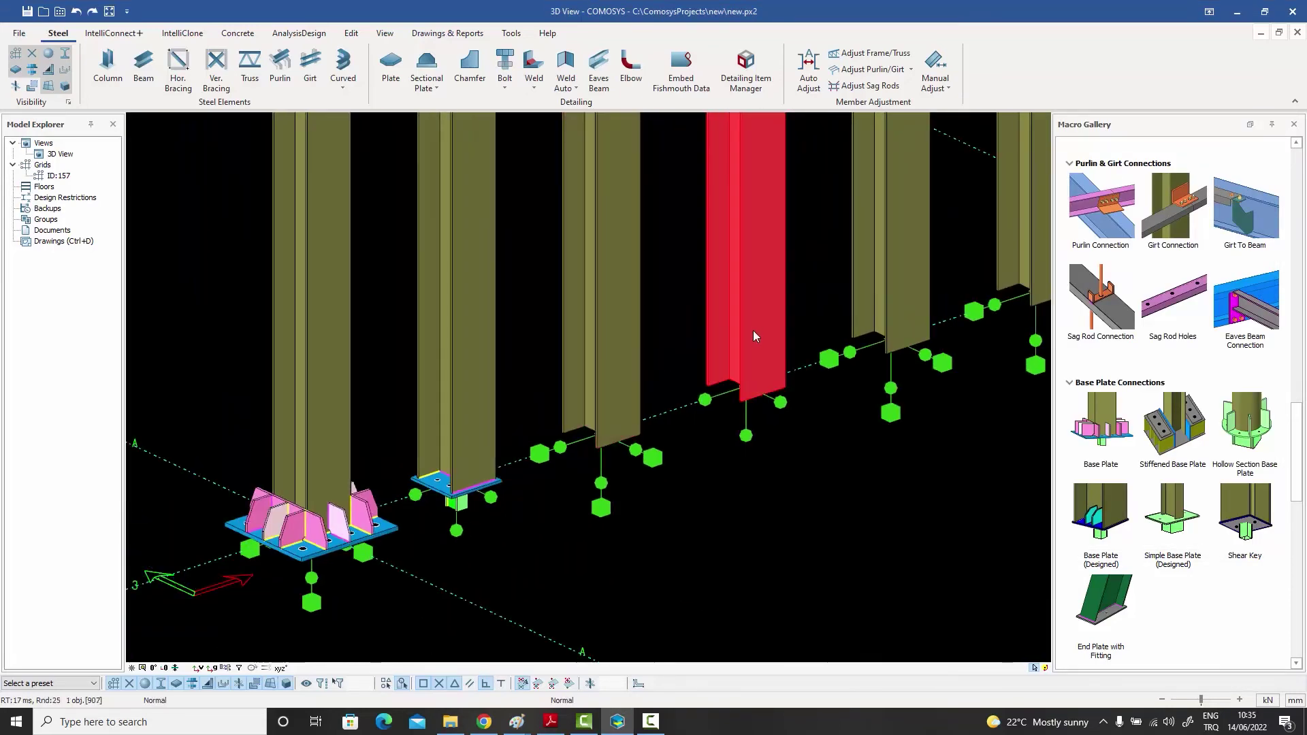
click(615, 489)
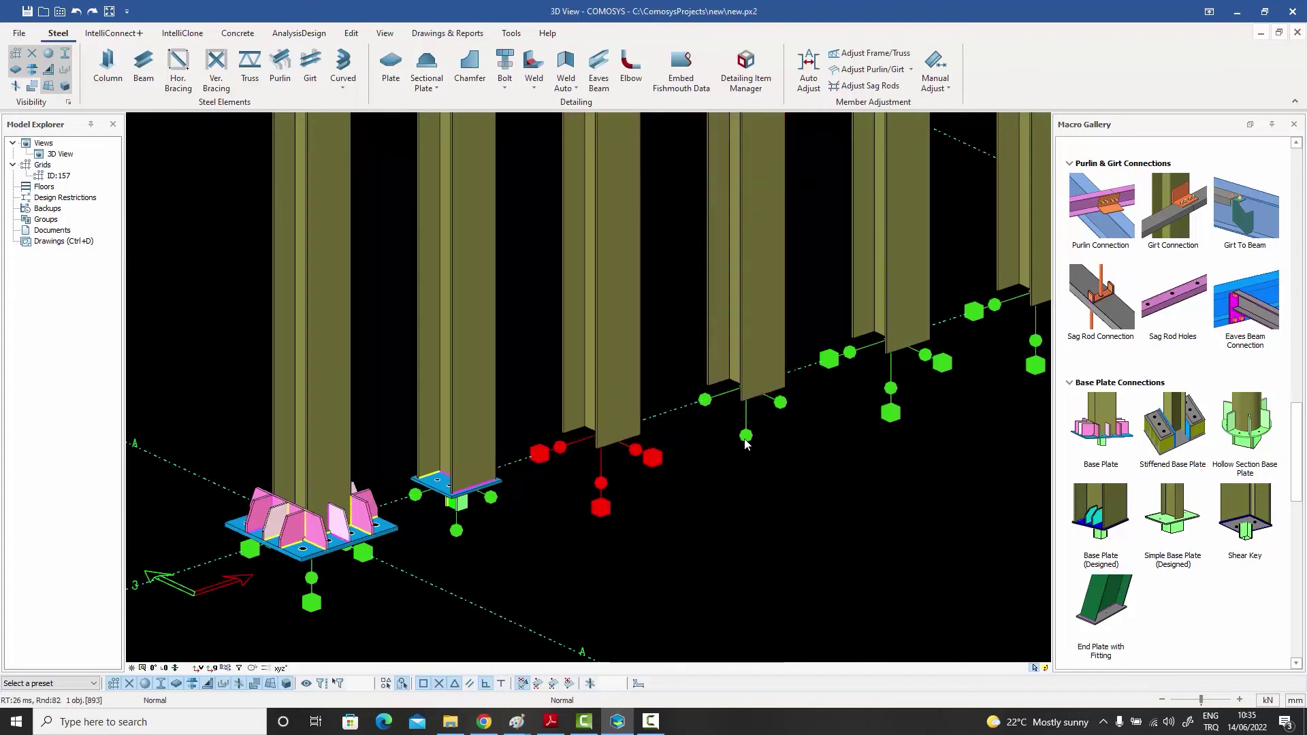
Apply the Base Plate macro to the third and fourth columns along grid line 3, then end the command
click(1096, 435)
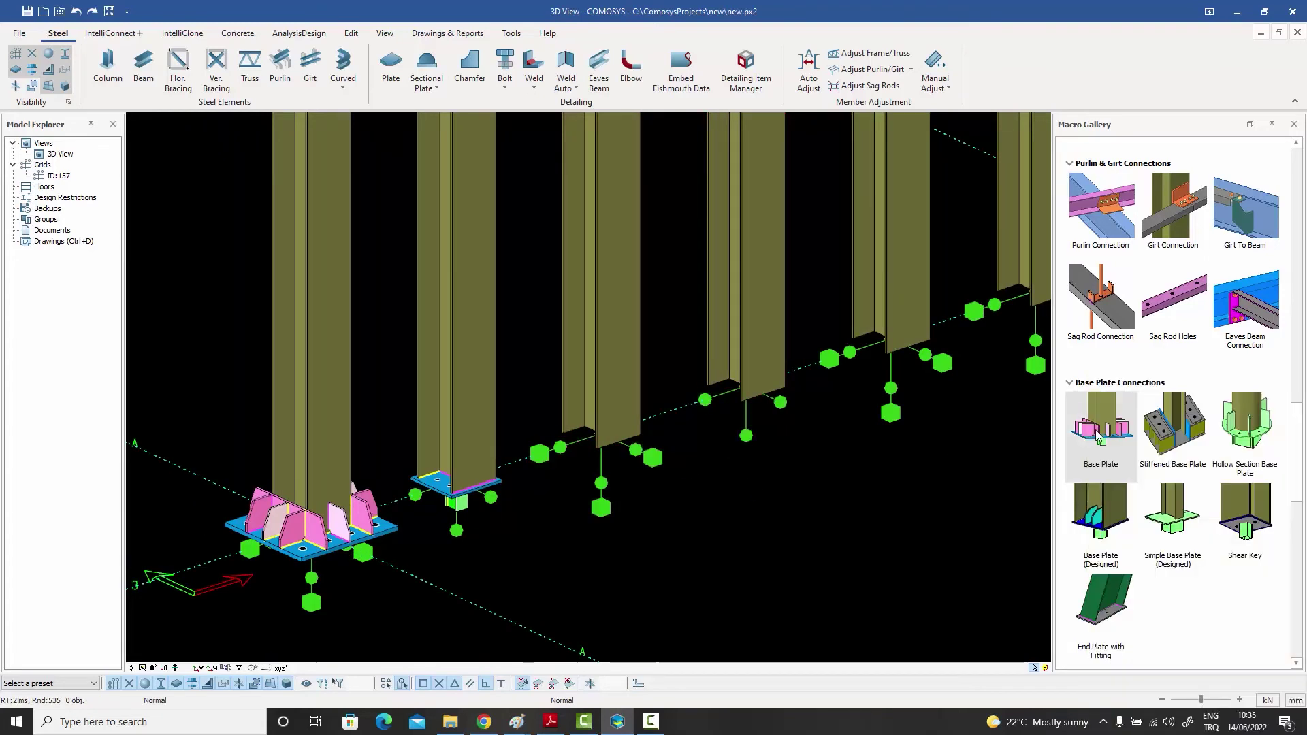
click(613, 344)
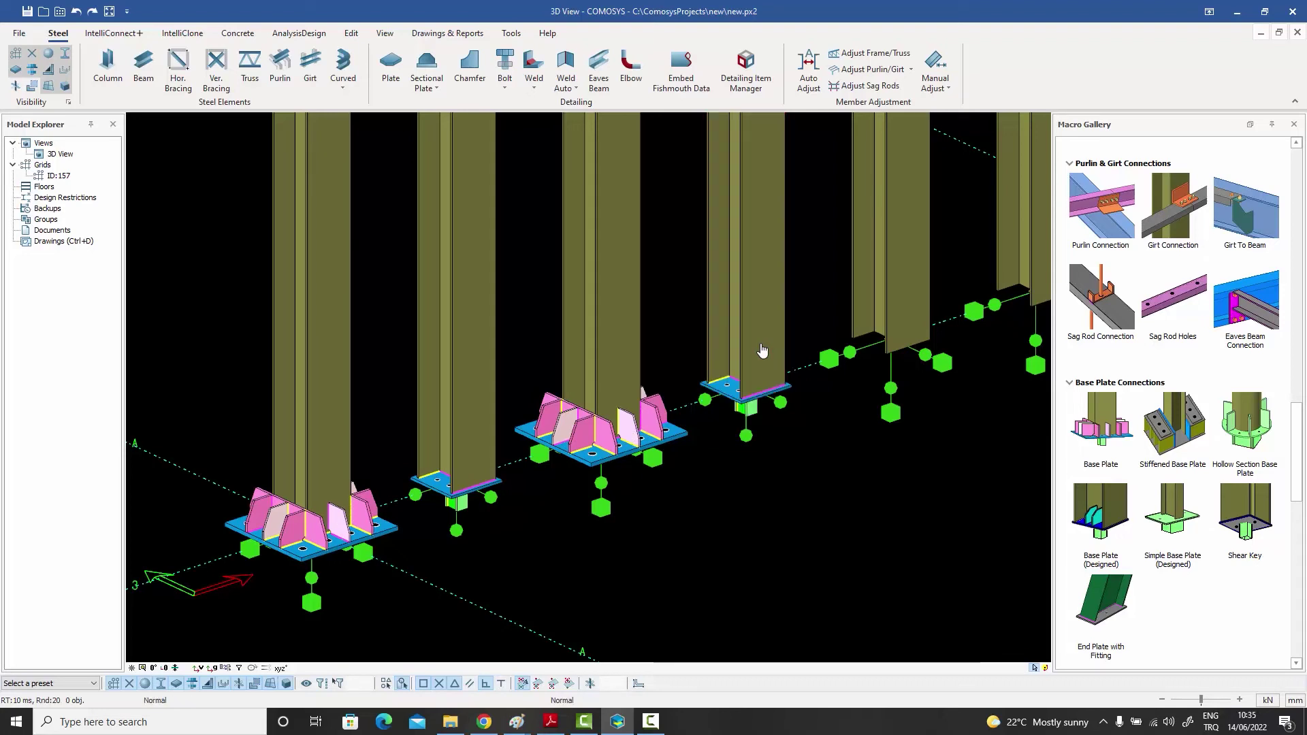
scroll(763, 401, up, 3)
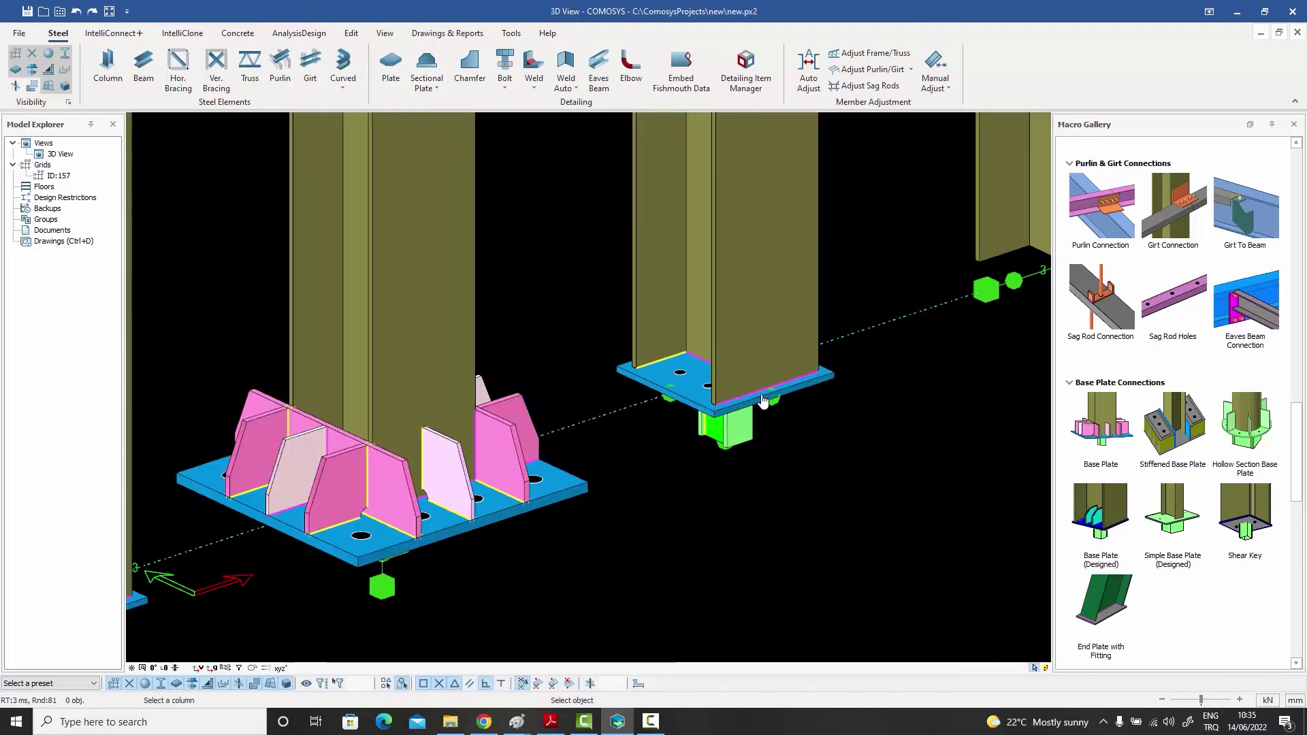
key(Escape)
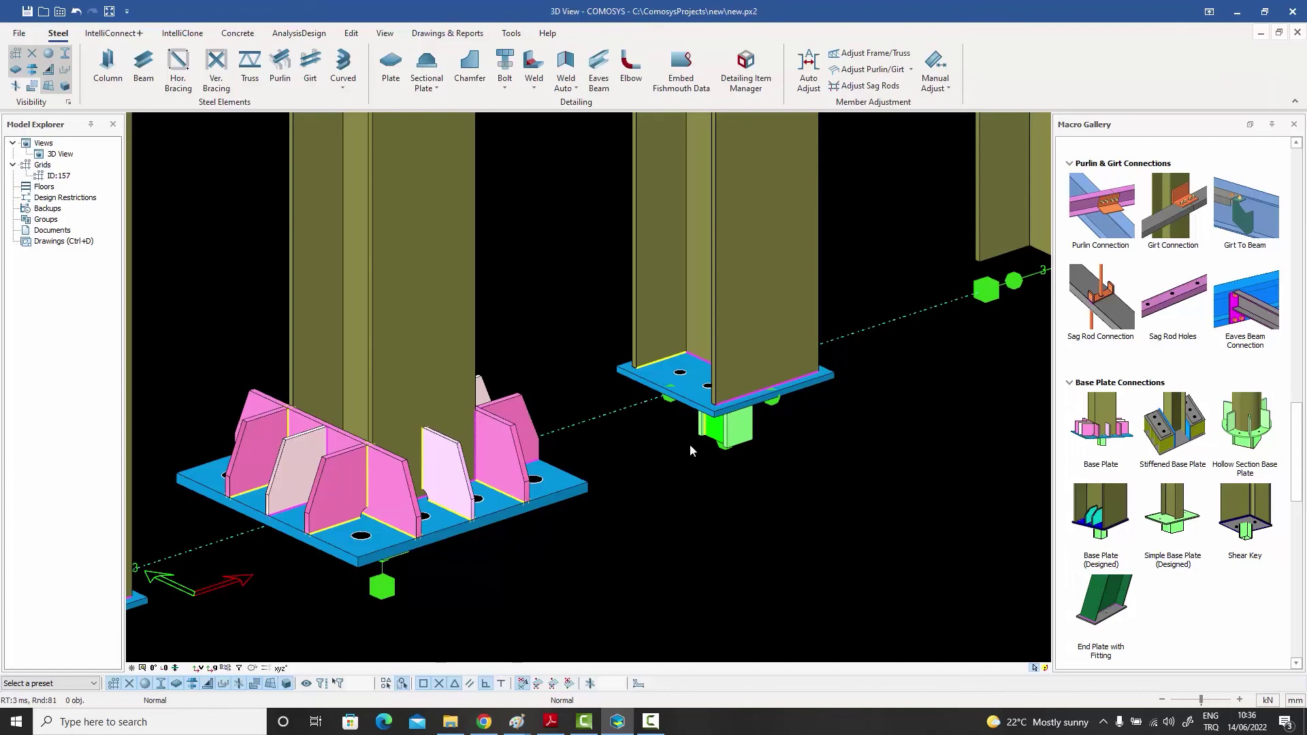
Compare the stiffened and unstiffened base plates on the first four columns with the support symbols beneath them
scroll(689, 447, down, 3)
scroll(713, 414, up, 2)
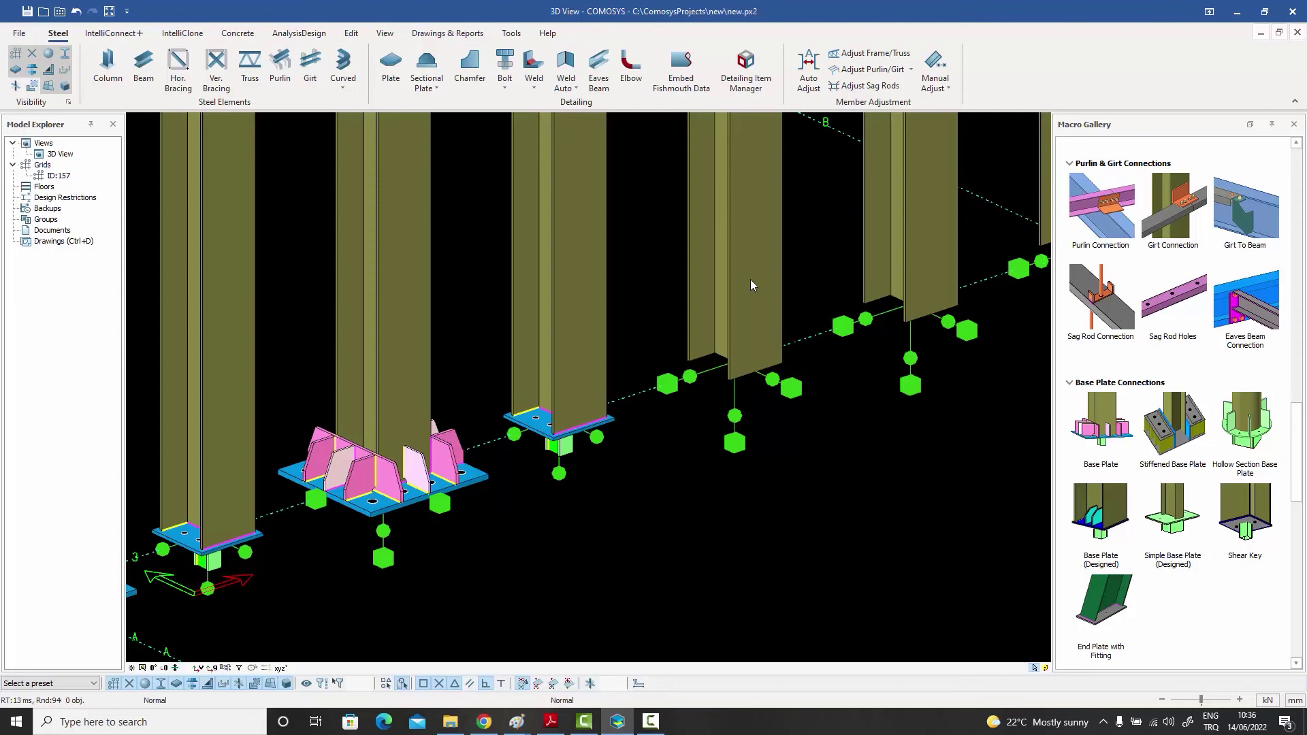
scroll(738, 481, down, 2)
scroll(709, 480, up, 2)
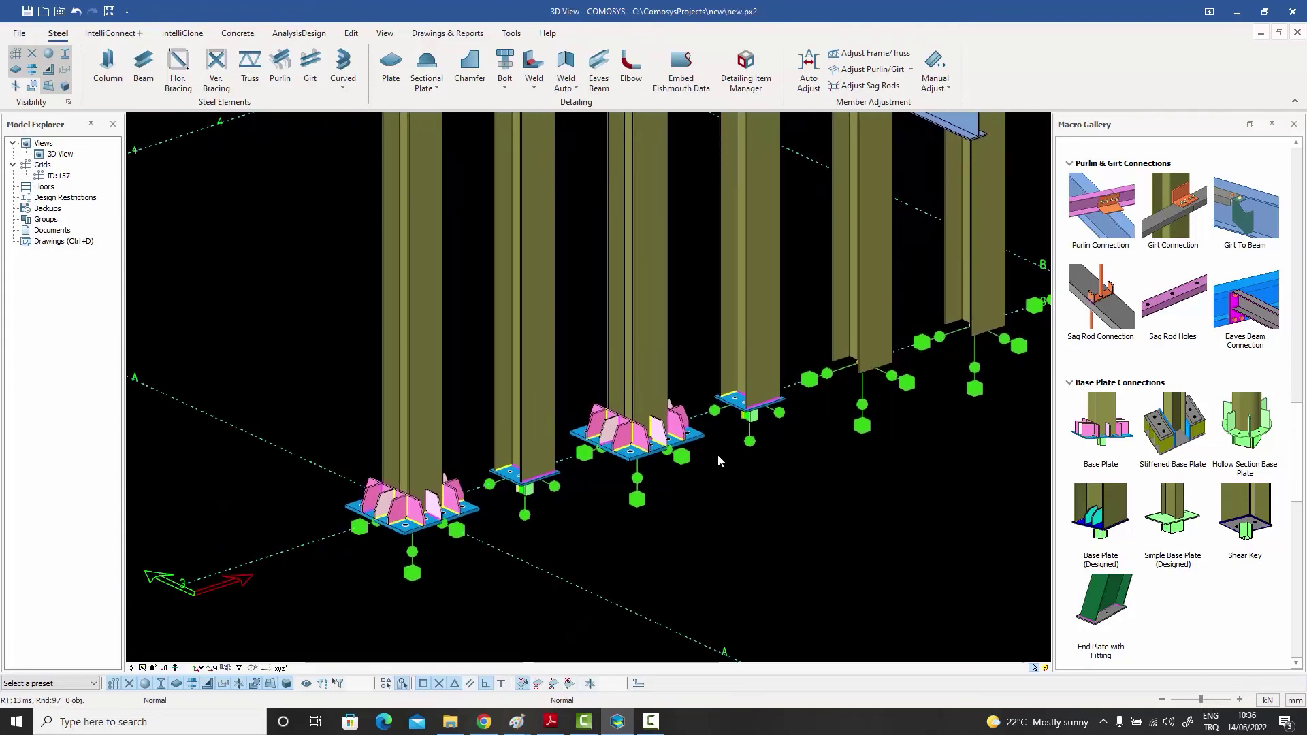
scroll(717, 456, up, 2)
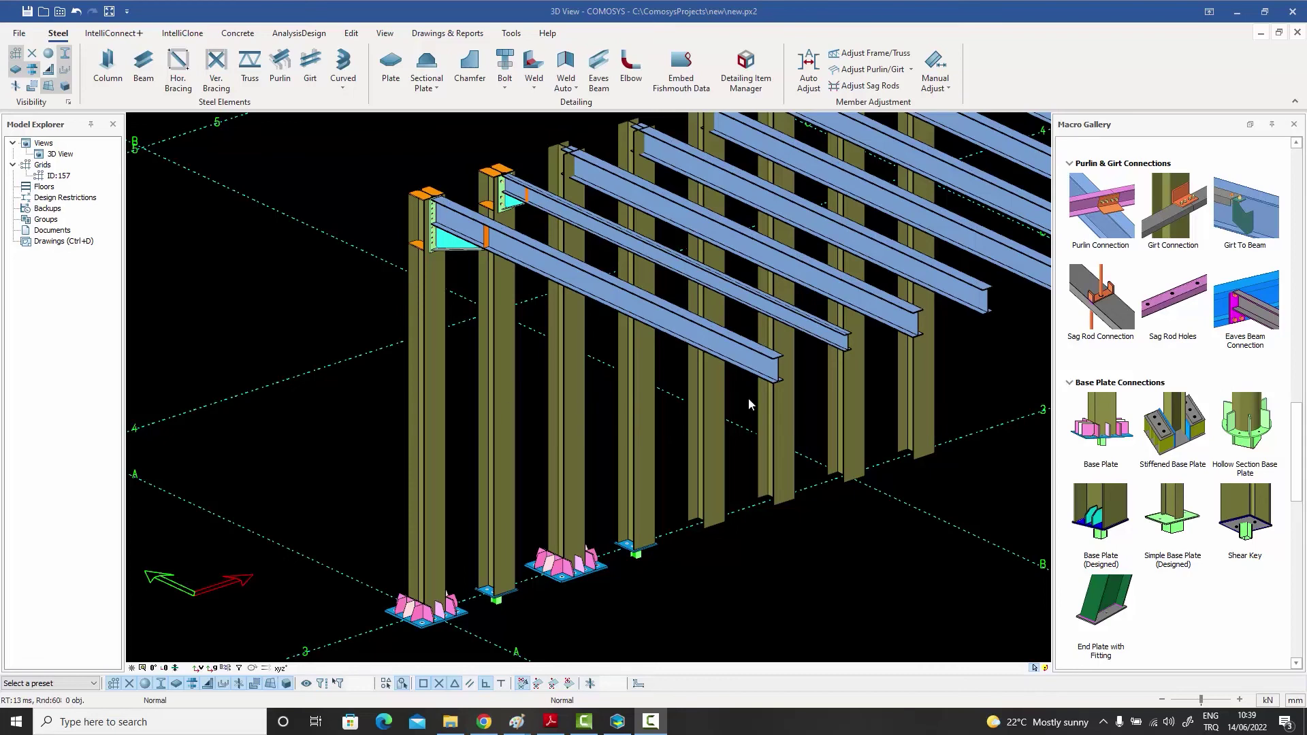
Browse the beam to beam and beam to column connection macros in the Macro Gallery
scroll(1185, 341, down, 10)
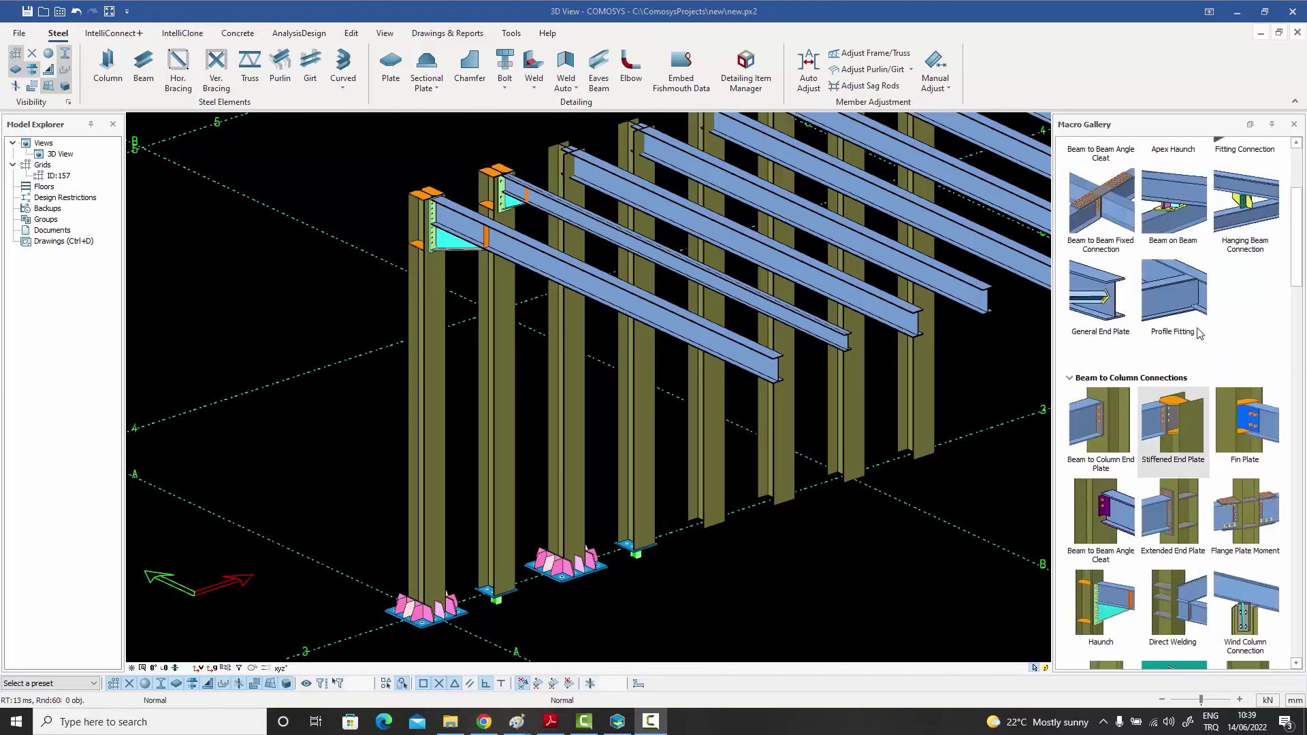
scroll(1198, 334, up, 3)
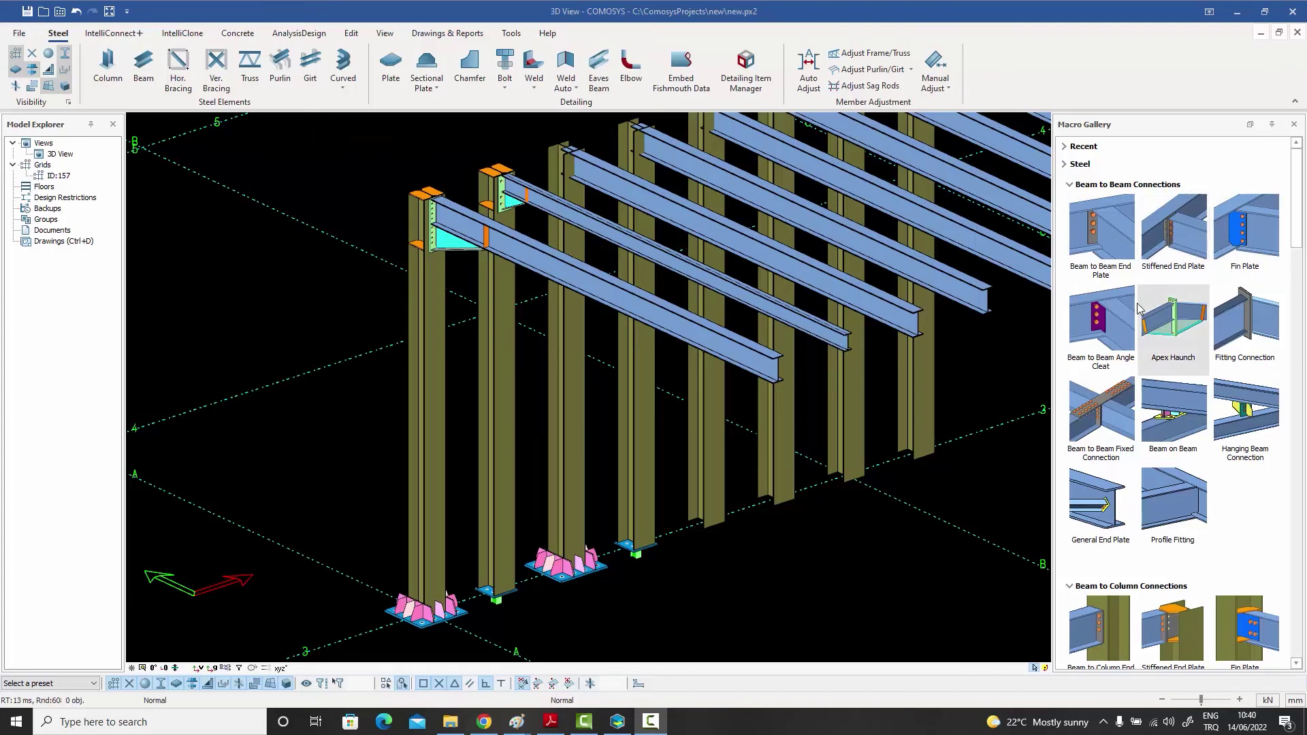
scroll(1186, 323, down, 3)
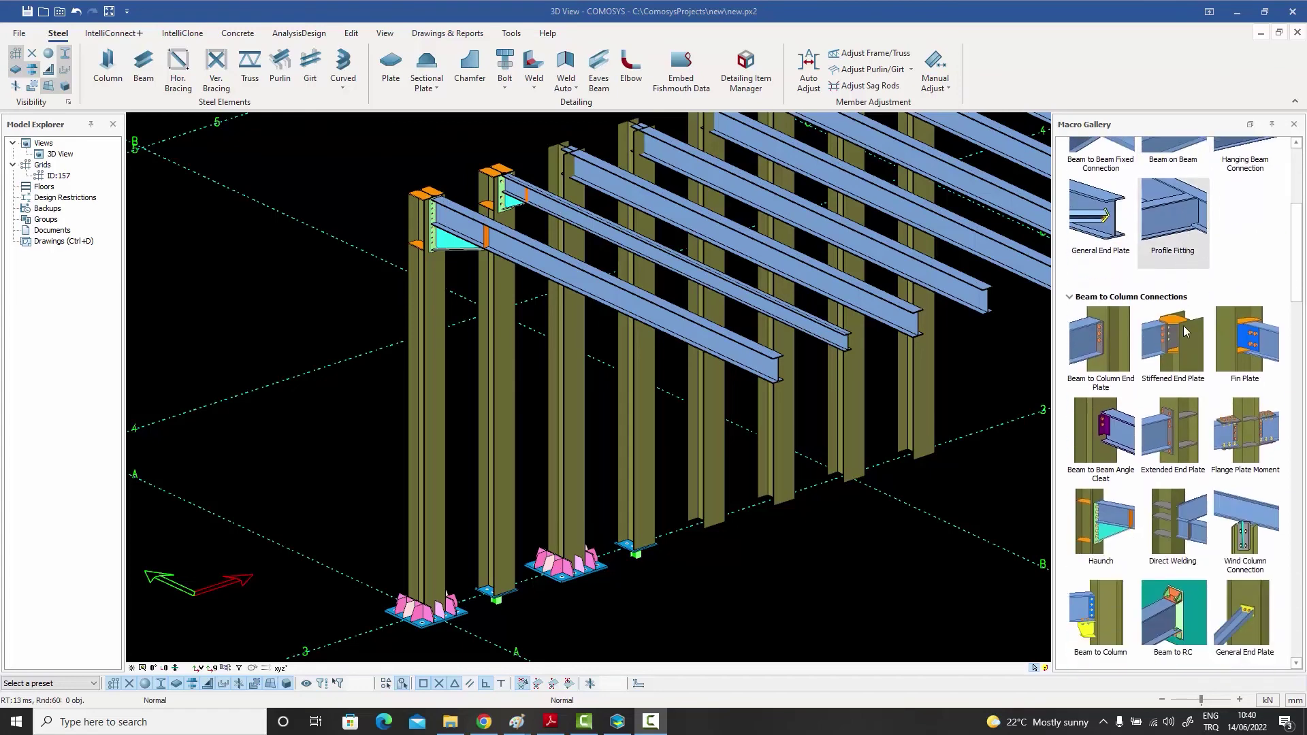
scroll(1182, 440, down, 1)
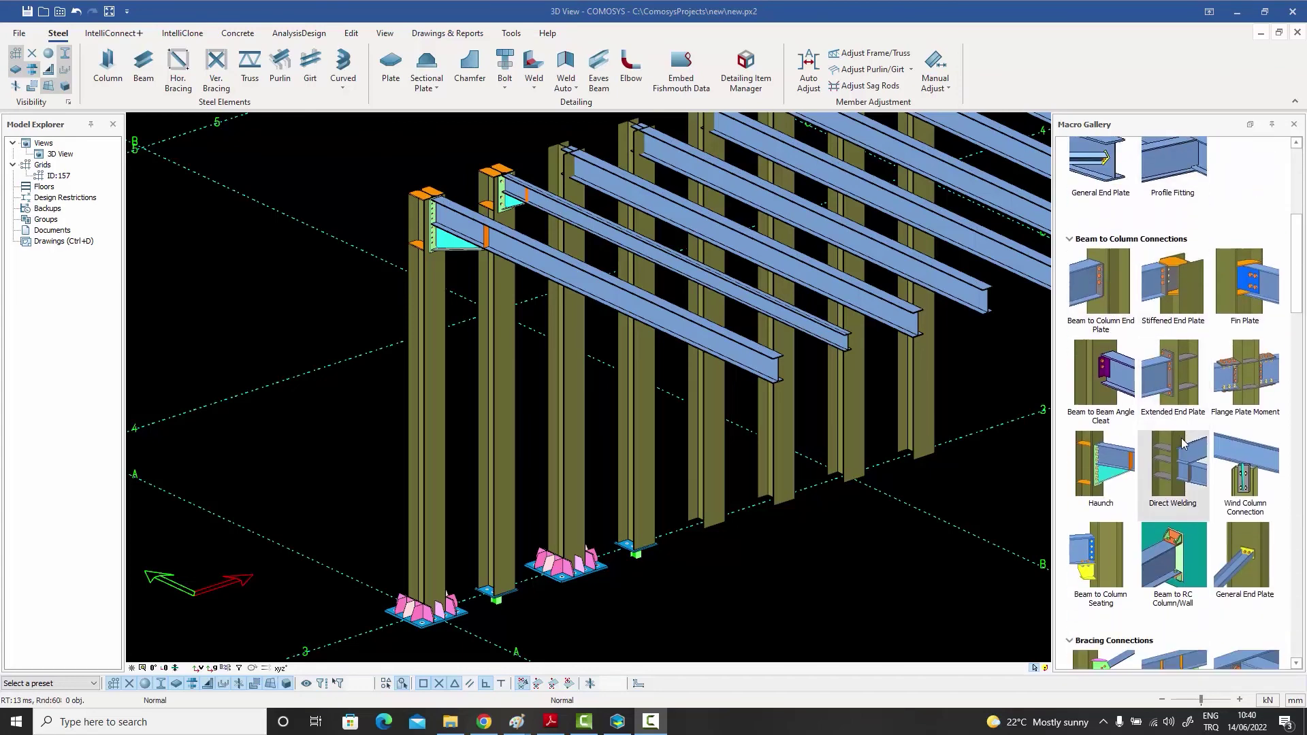